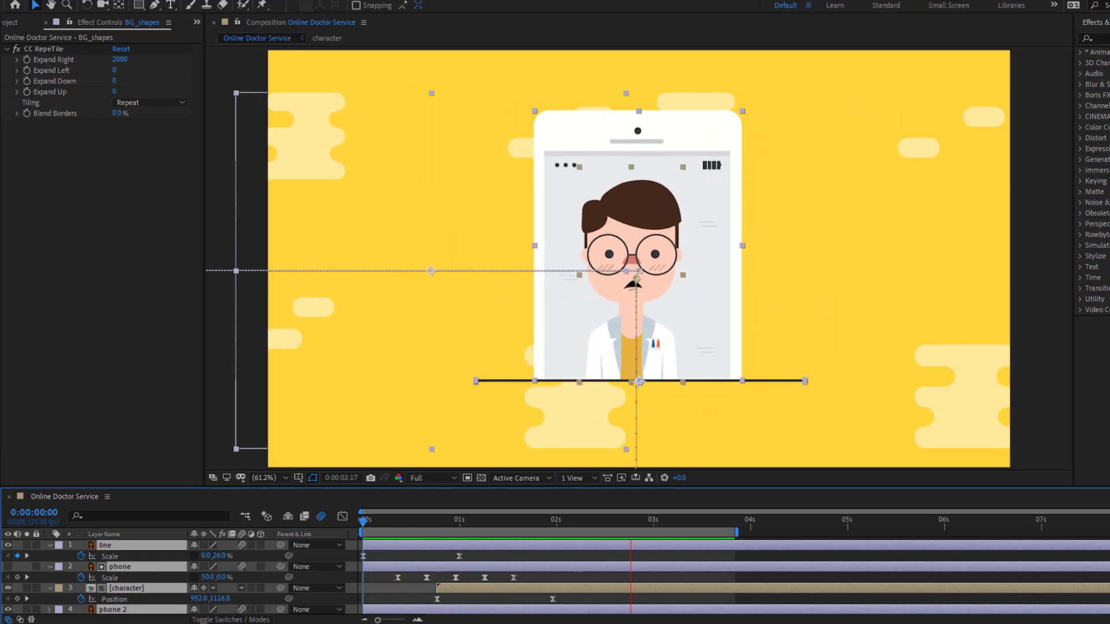
- Preview the finished Online Doctor Service animation full-screen
{"action": "key", "text": "grave"}
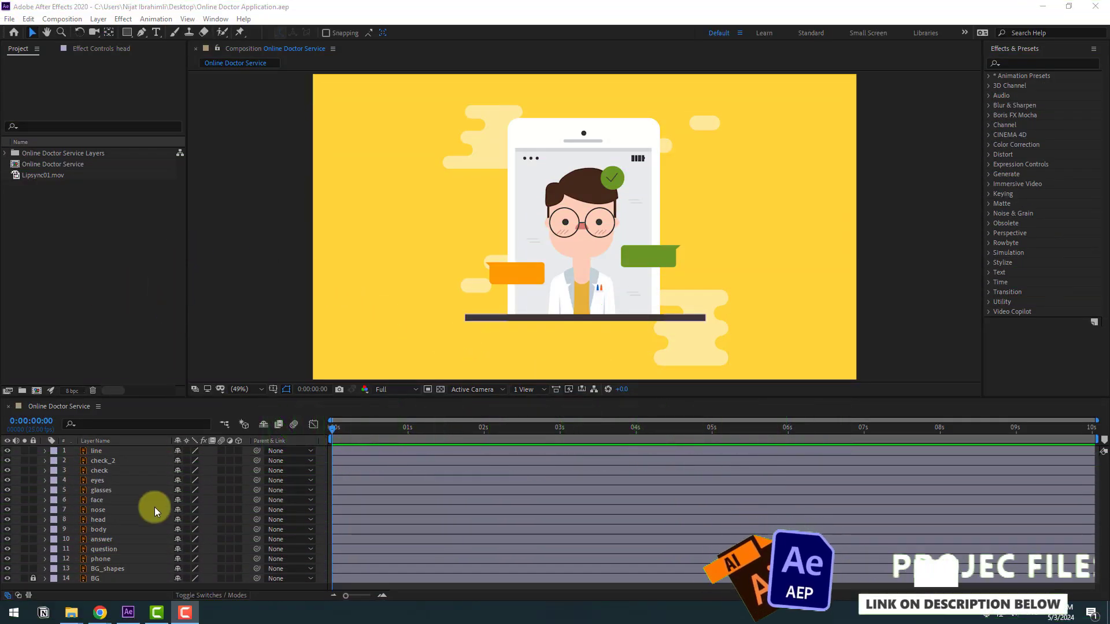
- Unlink the line layer's Scale and thin its height to 26%
{"action": "left_click", "coordinate": [128, 562]}
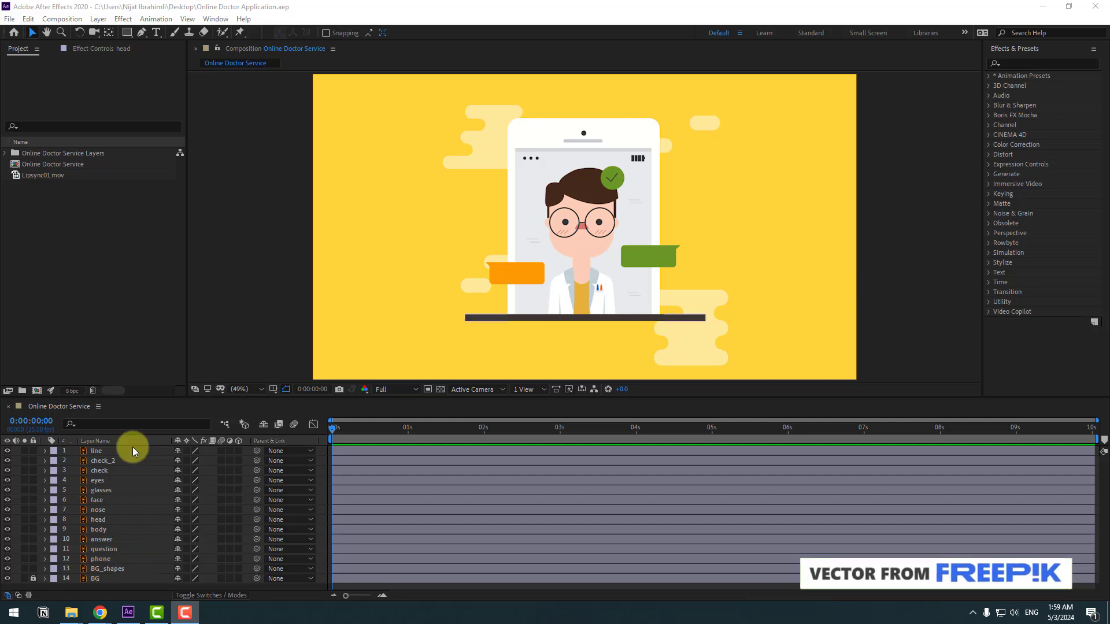
{"action": "left_click", "coordinate": [102, 451]}
{"action": "scroll", "coordinate": [459, 272], "scroll_direction": "up", "scroll_amount": 3}
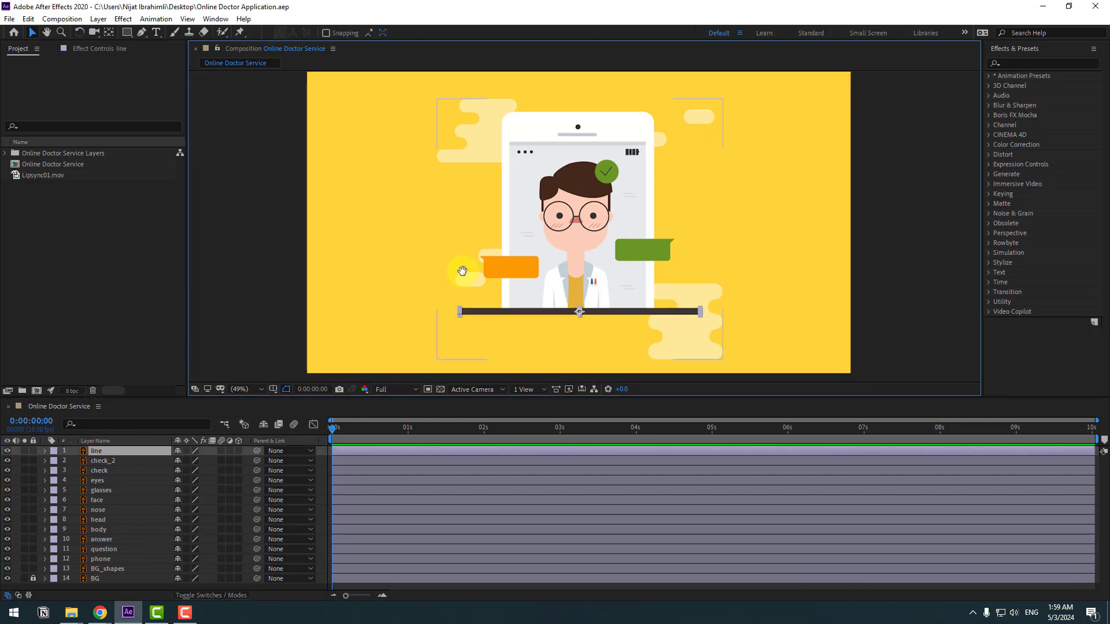
{"action": "key", "text": "s"}
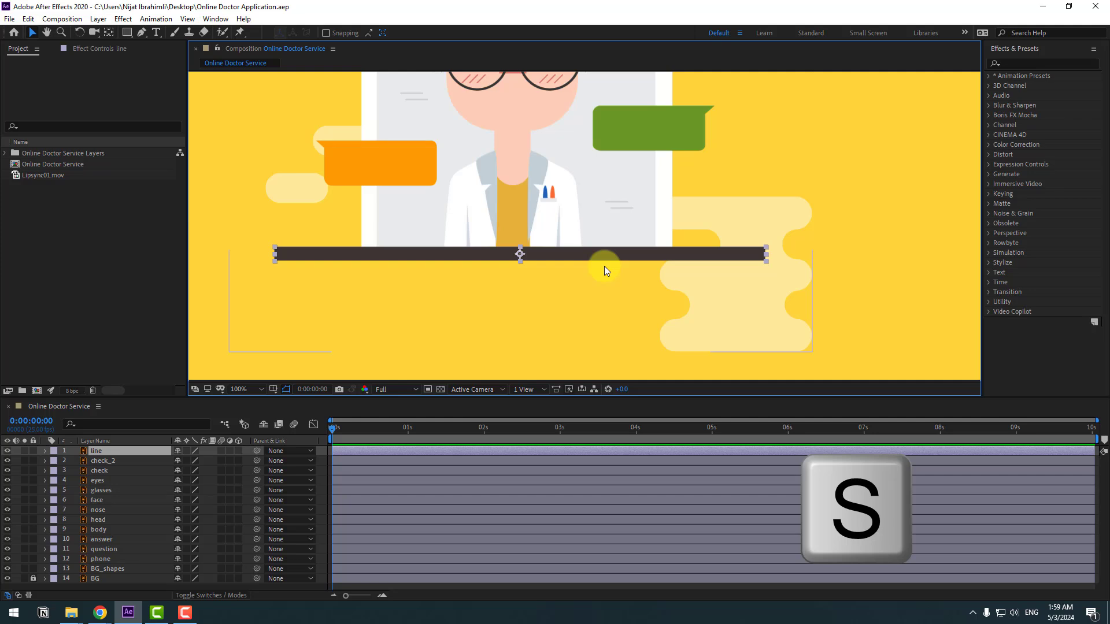
{"action": "left_click", "coordinate": [177, 460]}
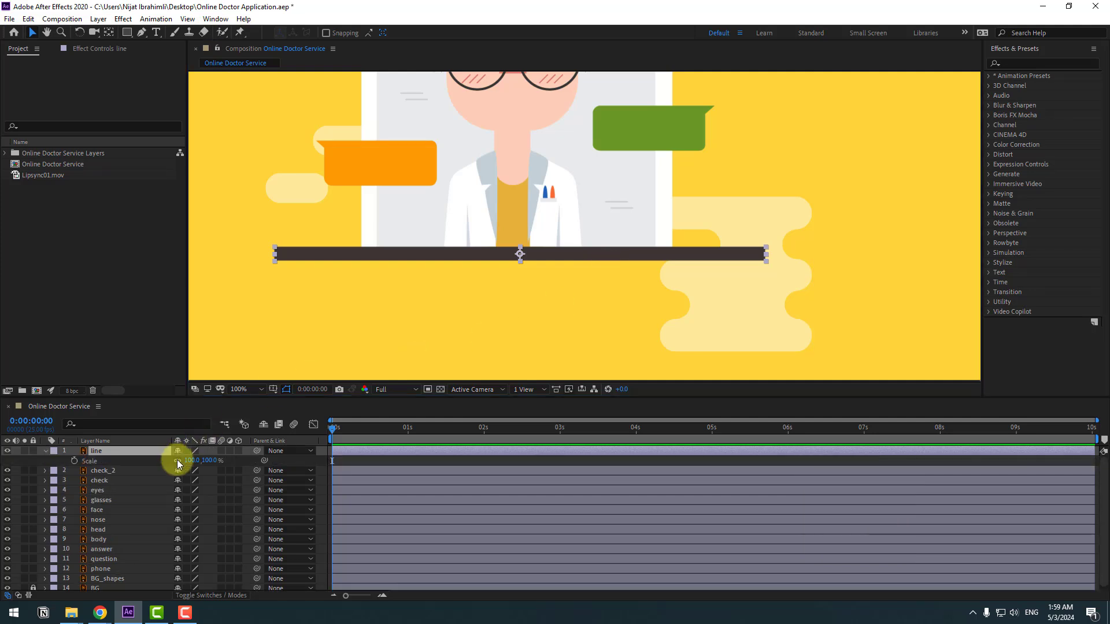
{"action": "left_click", "coordinate": [209, 461]}
{"action": "type", "text": "35"}
{"action": "key", "text": "Return"}
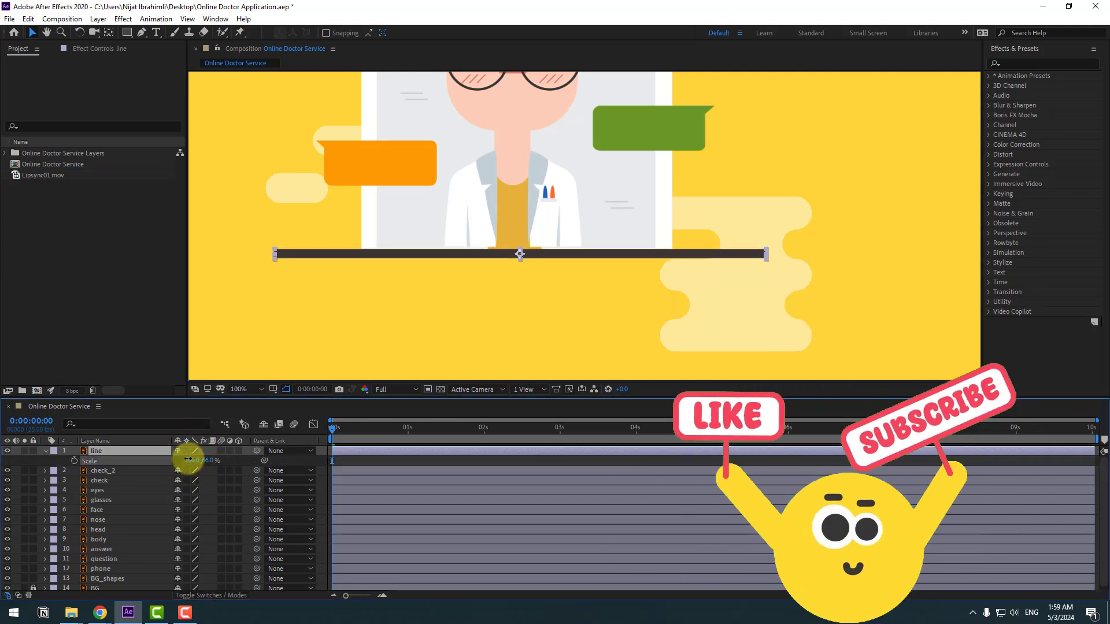
{"action": "left_click_drag", "start_coordinate": [172, 459], "coordinate": [165, 454]}
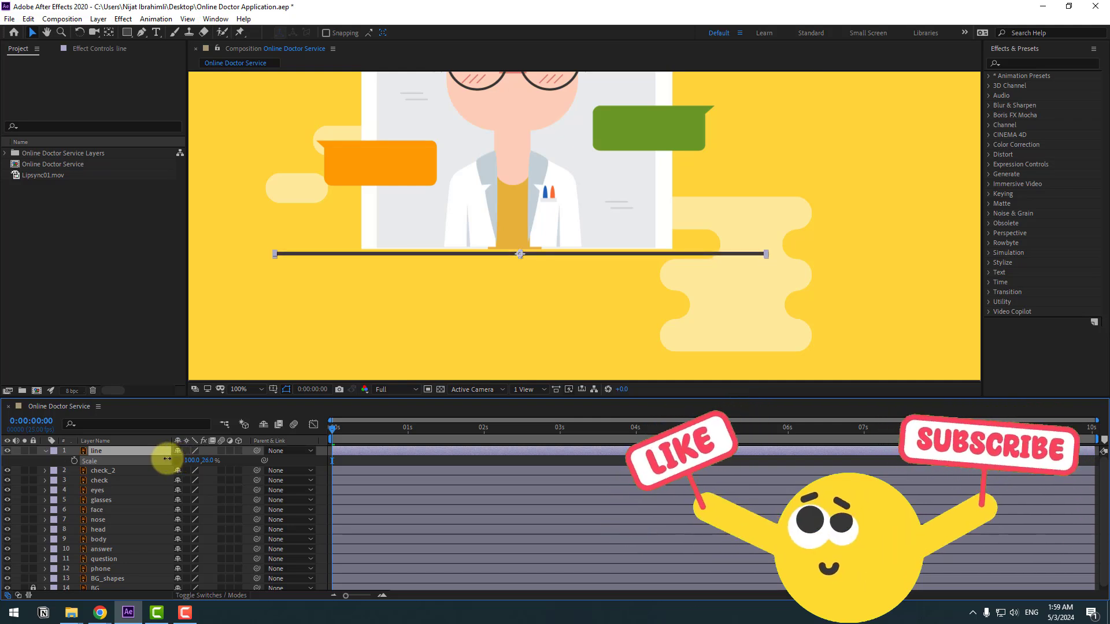
{"action": "key", "text": "Up"}
{"action": "key", "text": "Up"}
{"action": "key", "text": "Up"}
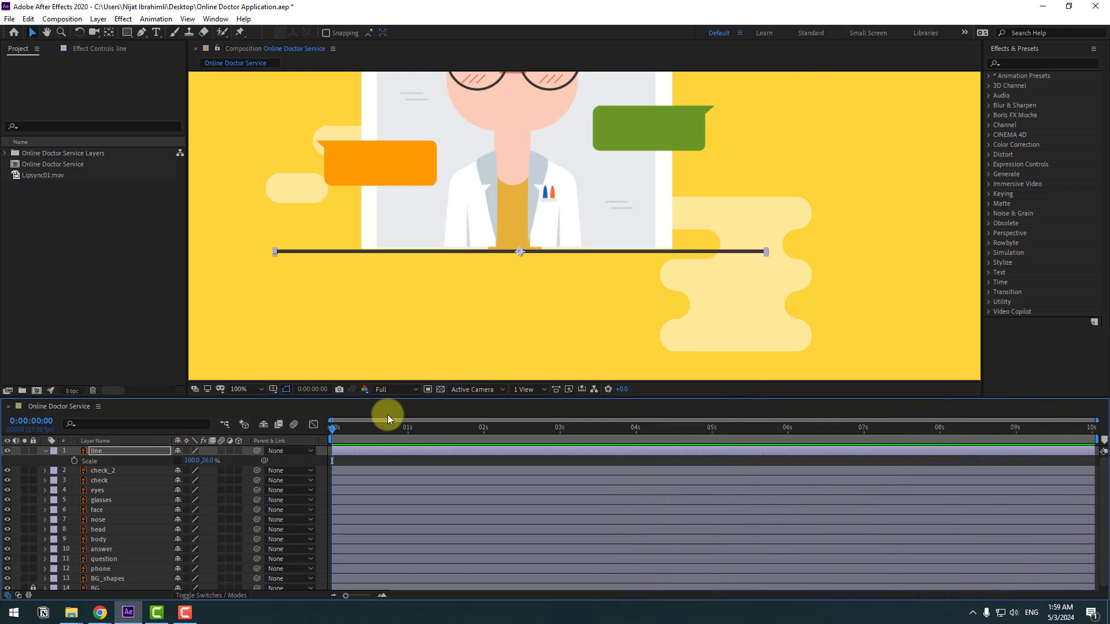
- Keyframe the line's width from 0% at 0 s to 100% at 1 s
{"action": "left_click", "coordinate": [74, 460]}
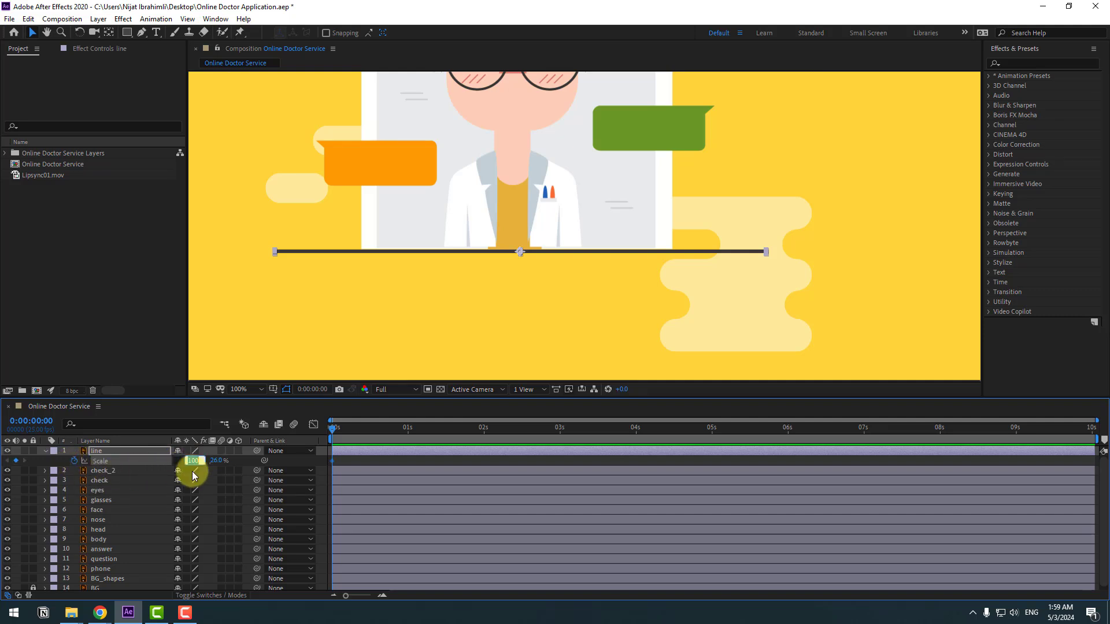
{"action": "type", "text": "0"}
{"action": "key", "text": "Return"}
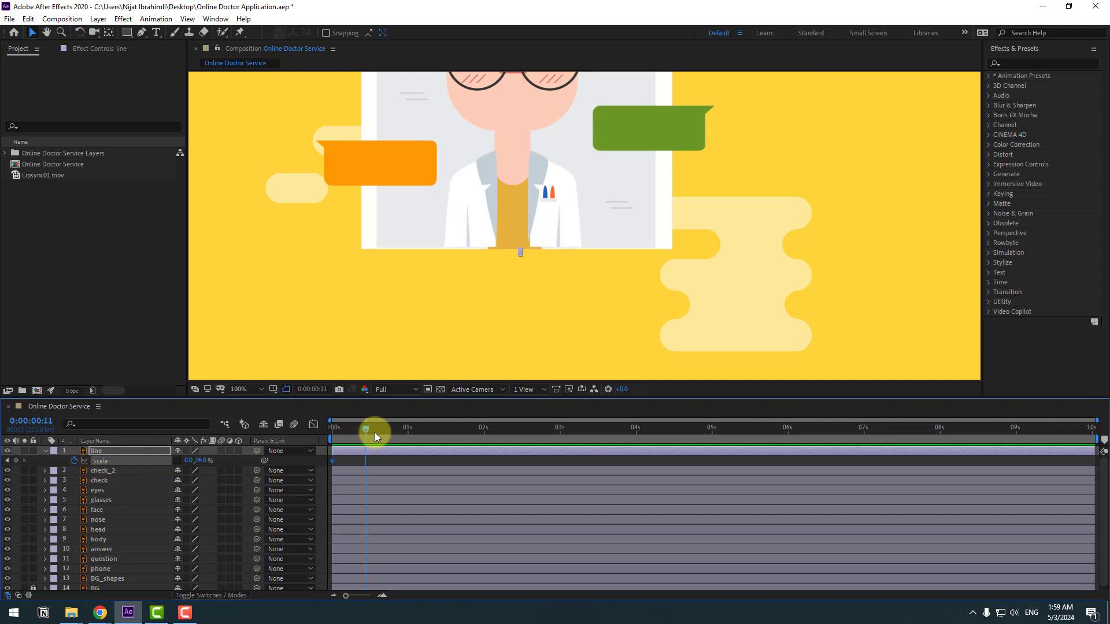
{"action": "left_click_drag", "start_coordinate": [401, 434], "coordinate": [404, 435]}
{"action": "type", "text": "100"}
{"action": "key", "text": "Return"}
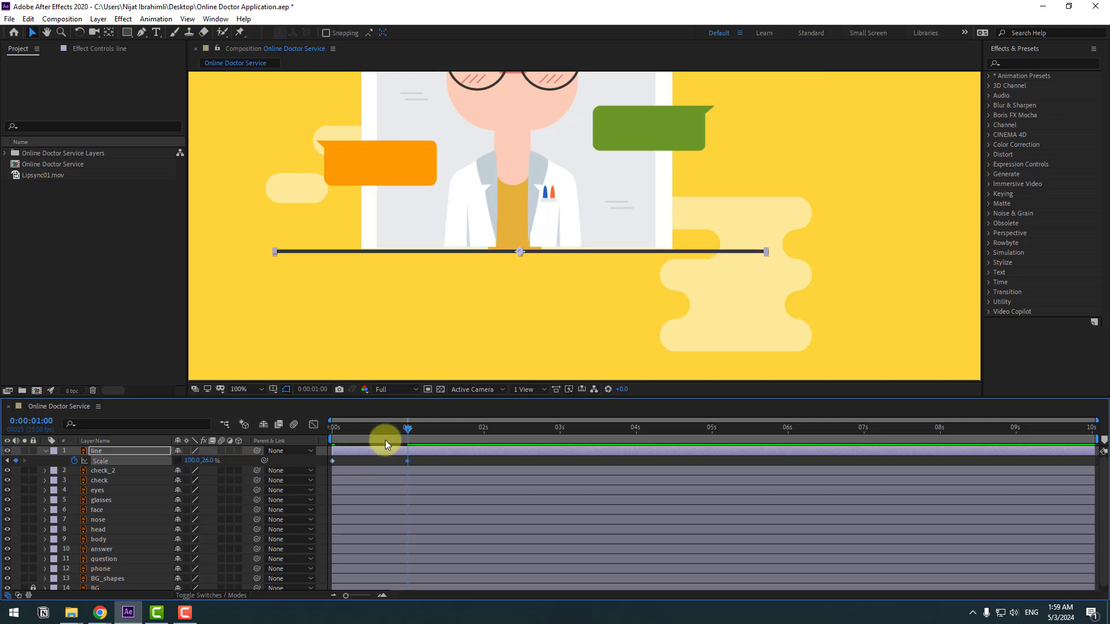
{"action": "left_click_drag", "start_coordinate": [377, 434], "coordinate": [330, 463]}
- Easy Ease the line's Scale keyframes and lengthen the settle on its speed curve
{"action": "right_click", "coordinate": [330, 462]}
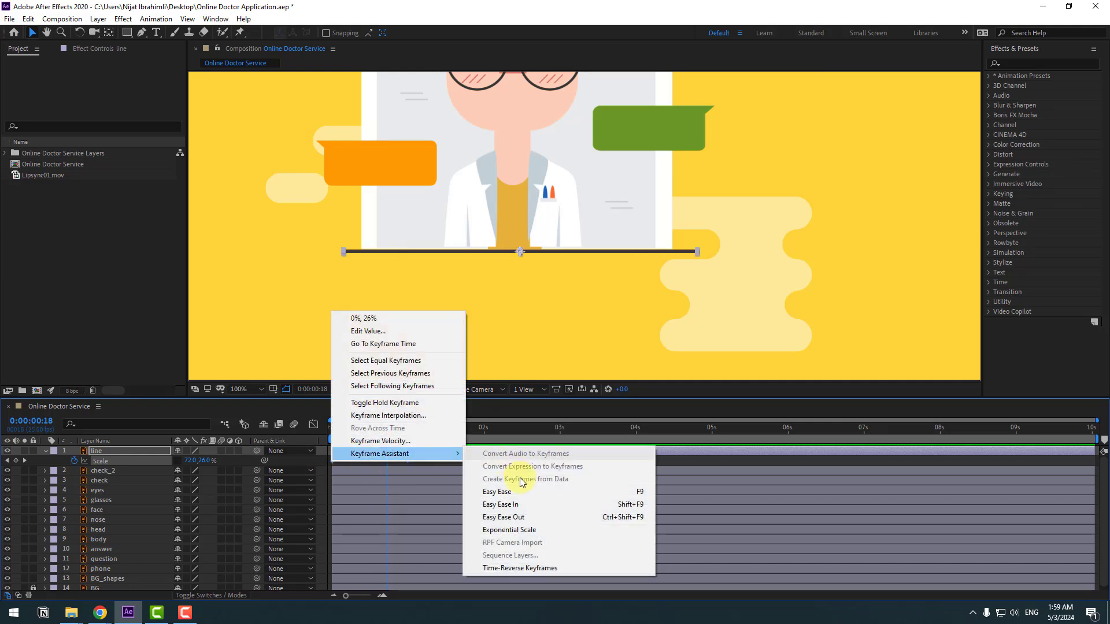
{"action": "mouse_move", "coordinate": [434, 455]}
{"action": "left_click", "coordinate": [603, 491]}
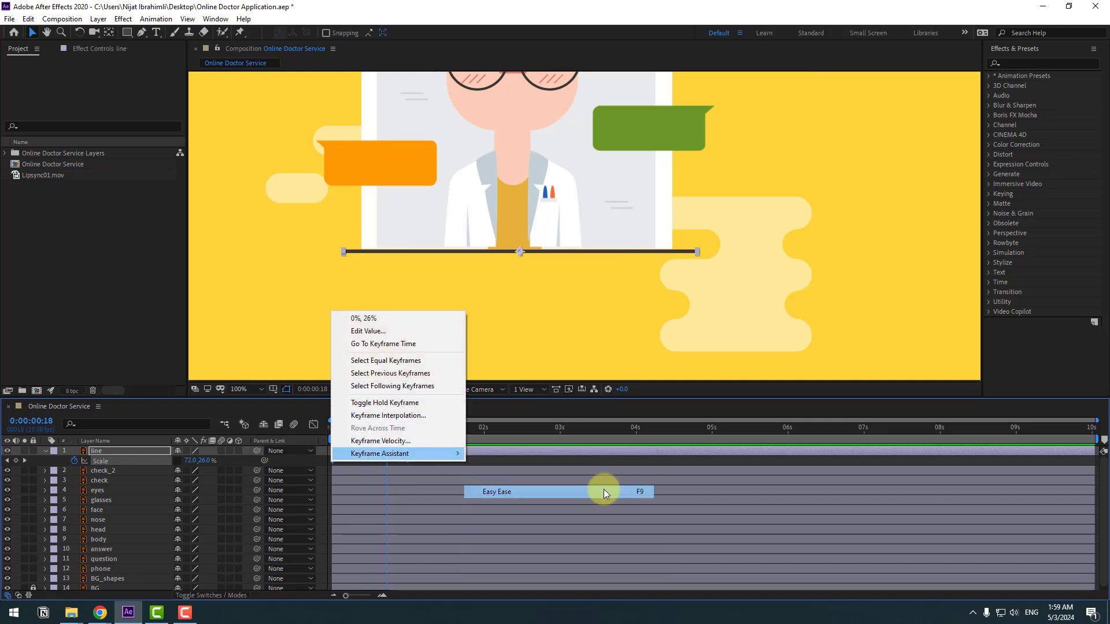
{"action": "left_click", "coordinate": [316, 426]}
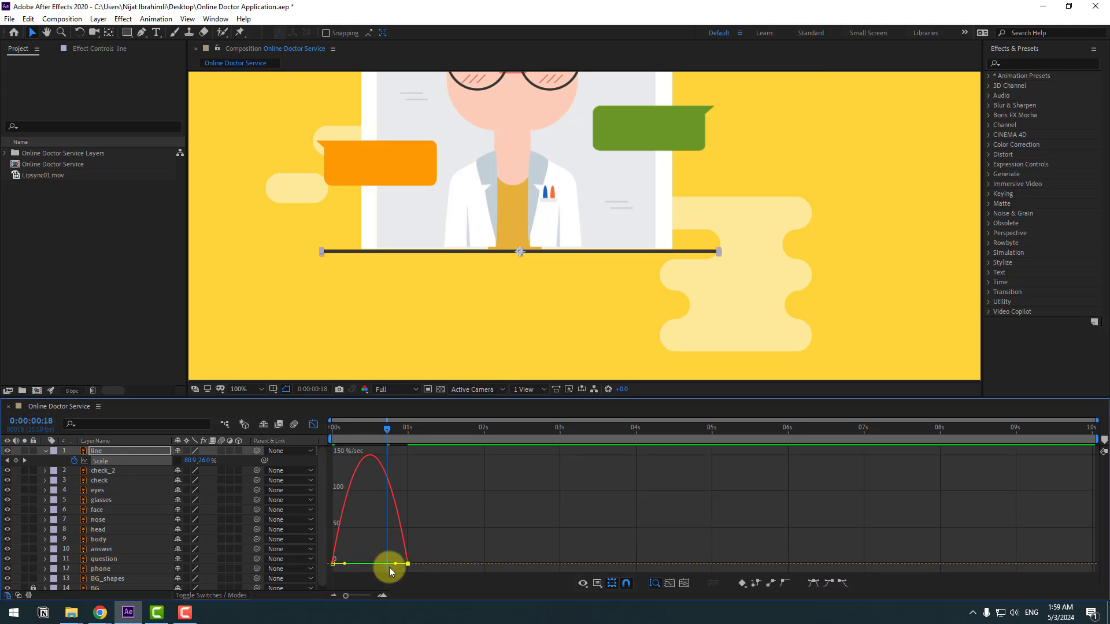
{"action": "left_click_drag", "start_coordinate": [396, 563], "coordinate": [353, 563]}
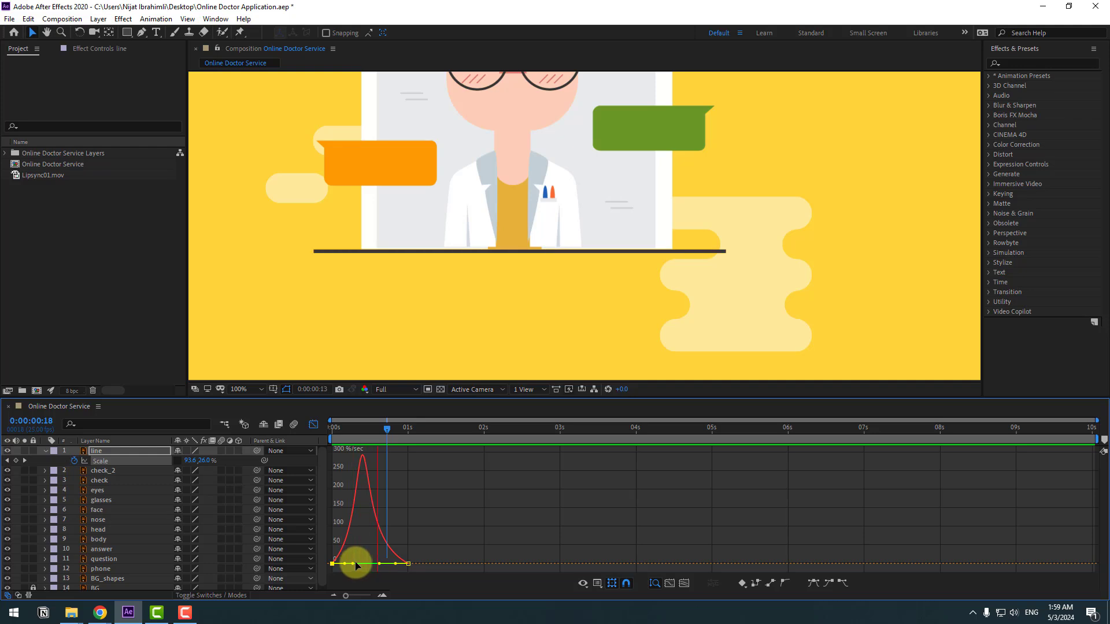
{"action": "left_click", "coordinate": [314, 424]}
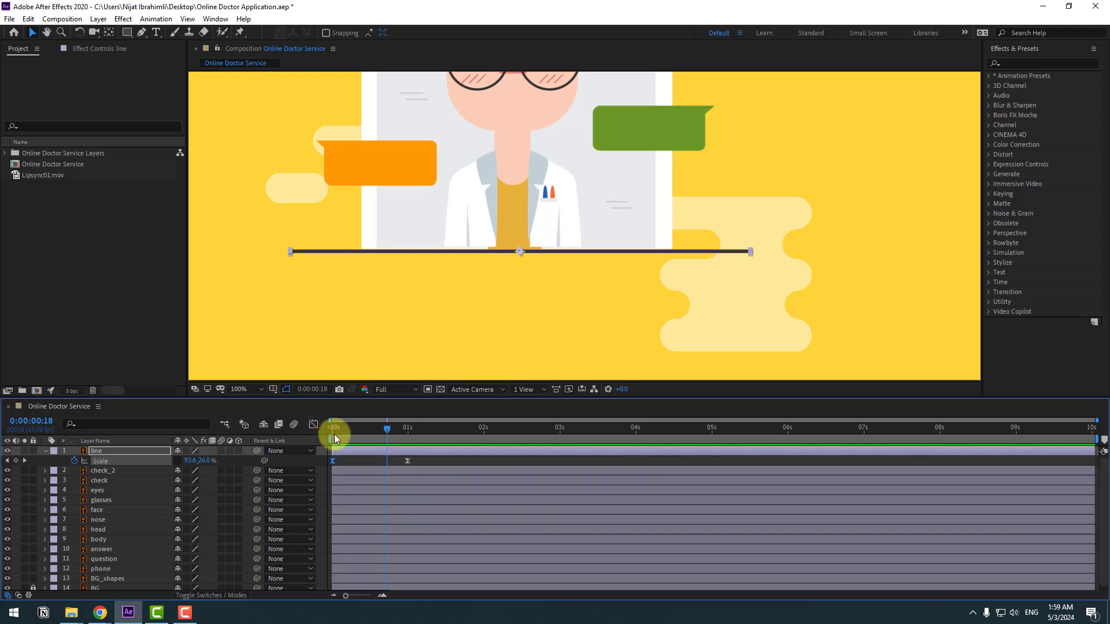
{"action": "left_click_drag", "start_coordinate": [393, 439], "coordinate": [331, 439]}
{"action": "left_click", "coordinate": [354, 463]}
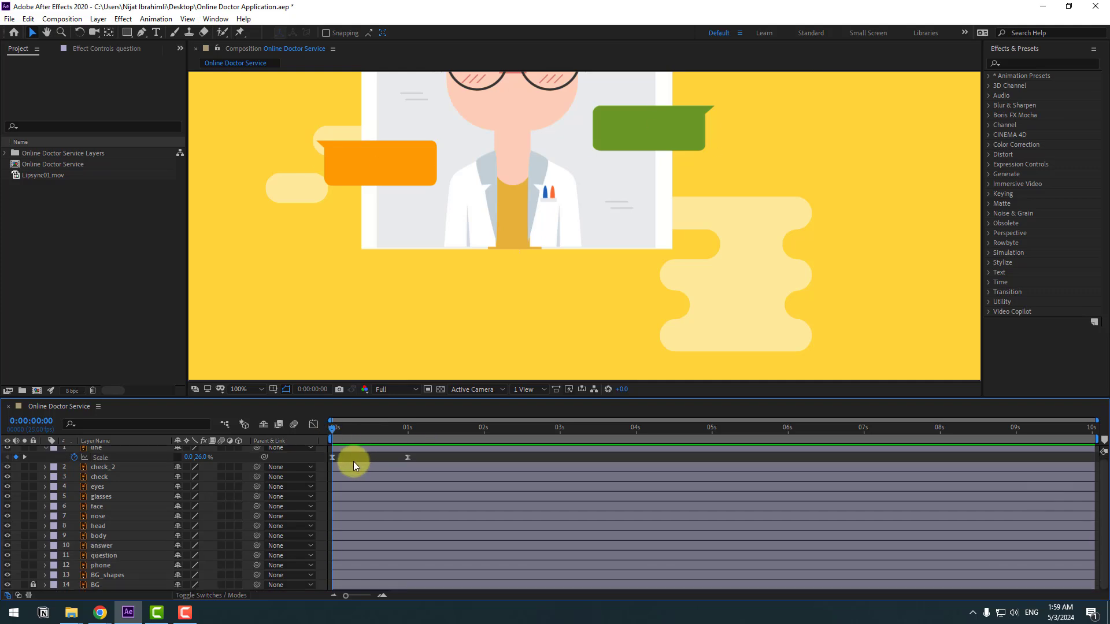
- Hide the answer and question speech bubble layers
{"action": "left_click", "coordinate": [102, 545]}
{"action": "left_click", "coordinate": [101, 556], "text": "ctrl"}
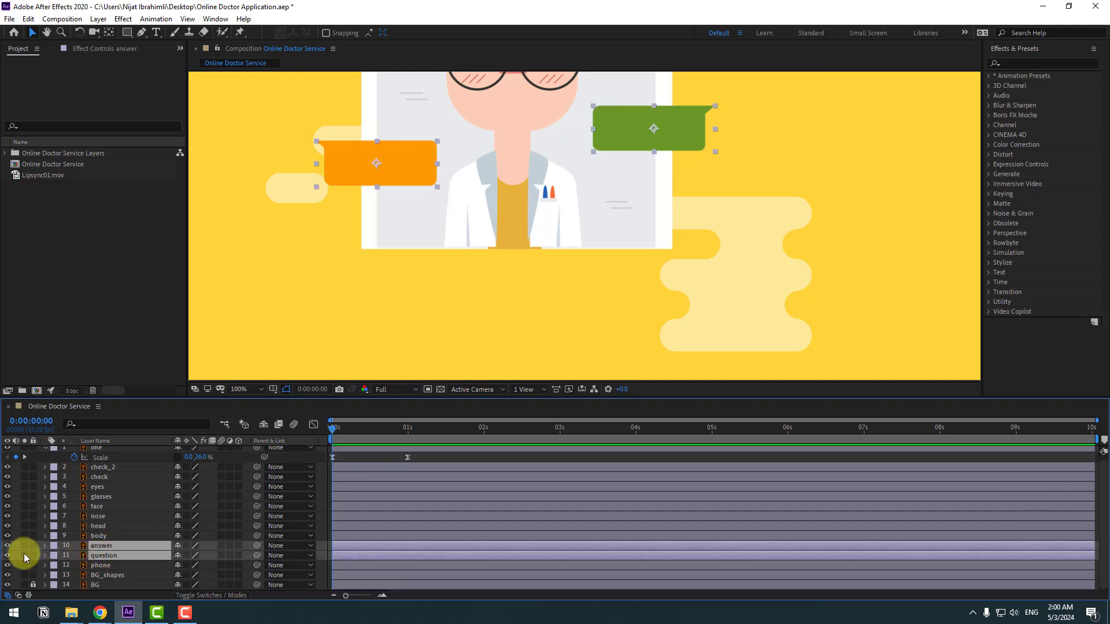
{"action": "left_click_drag", "start_coordinate": [7, 546], "coordinate": [8, 556]}
{"action": "left_click", "coordinate": [348, 459]}
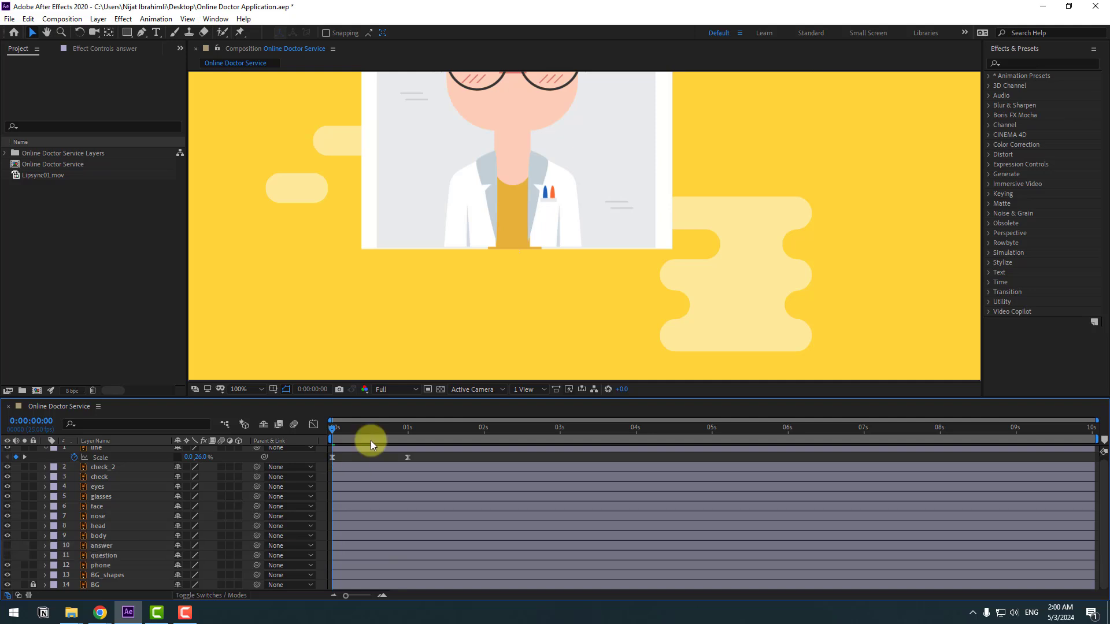
{"action": "scroll", "coordinate": [642, 228], "scroll_direction": "up", "scroll_amount": 3}
{"action": "scroll", "coordinate": [601, 246], "scroll_direction": "down", "scroll_amount": 2}
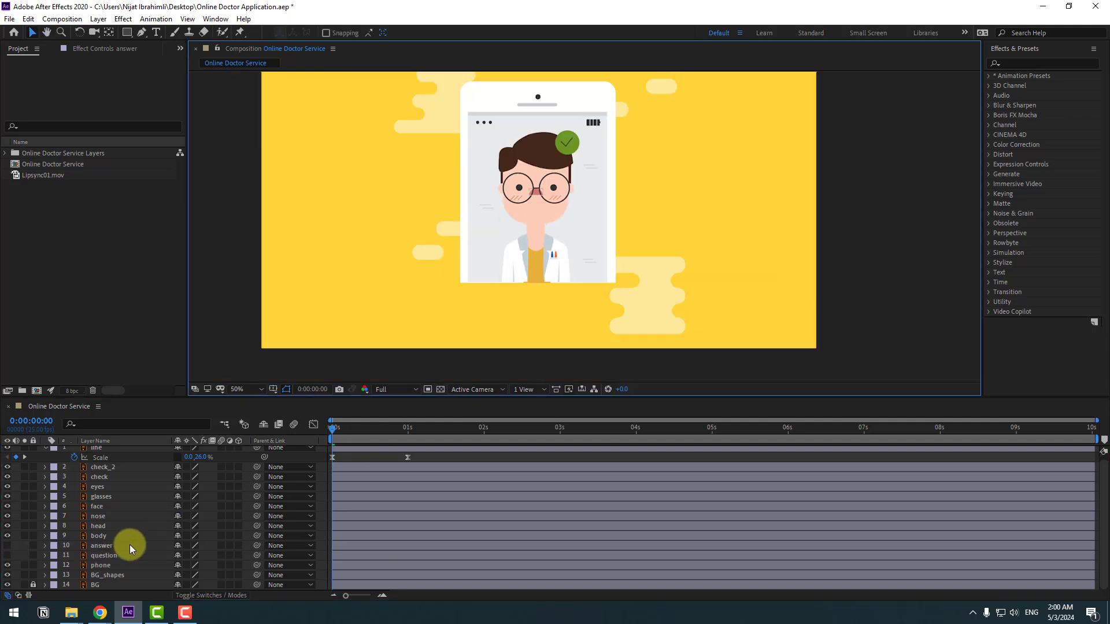
- Show the phone layer's Scale property, currently at 100%
{"action": "left_click", "coordinate": [100, 566]}
{"action": "left_click", "coordinate": [24, 566]}
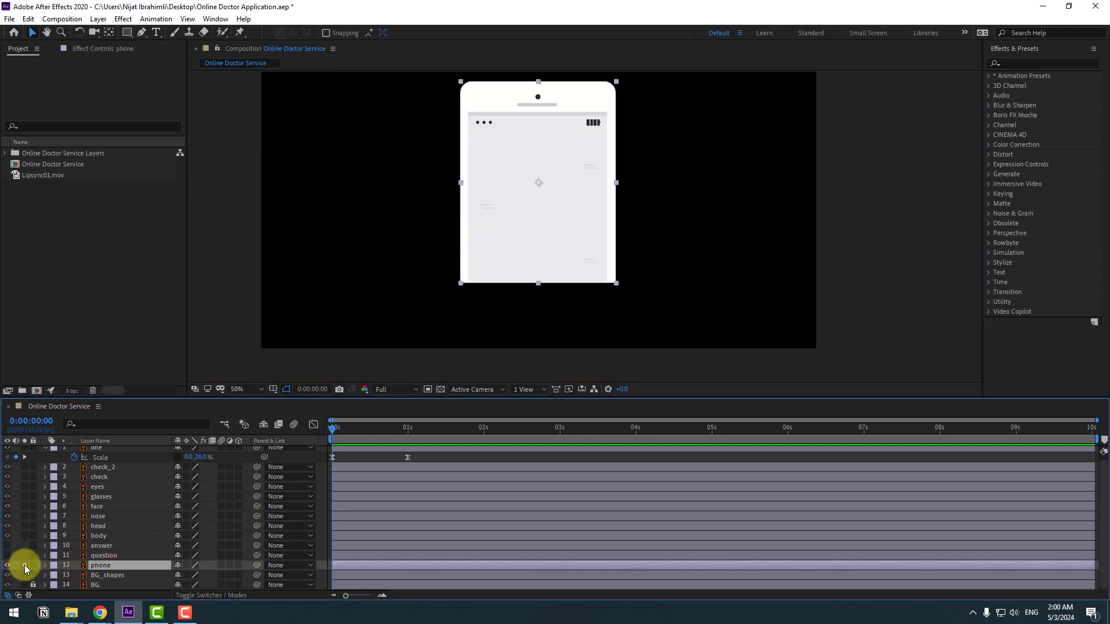
{"action": "left_click", "coordinate": [24, 564]}
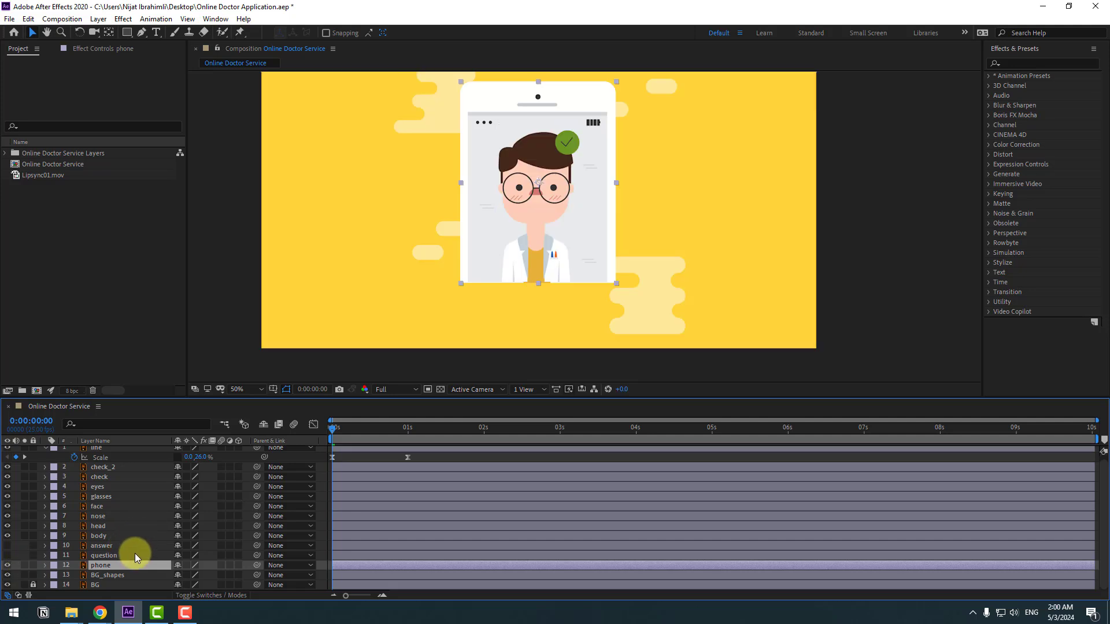
{"action": "key", "text": "s"}
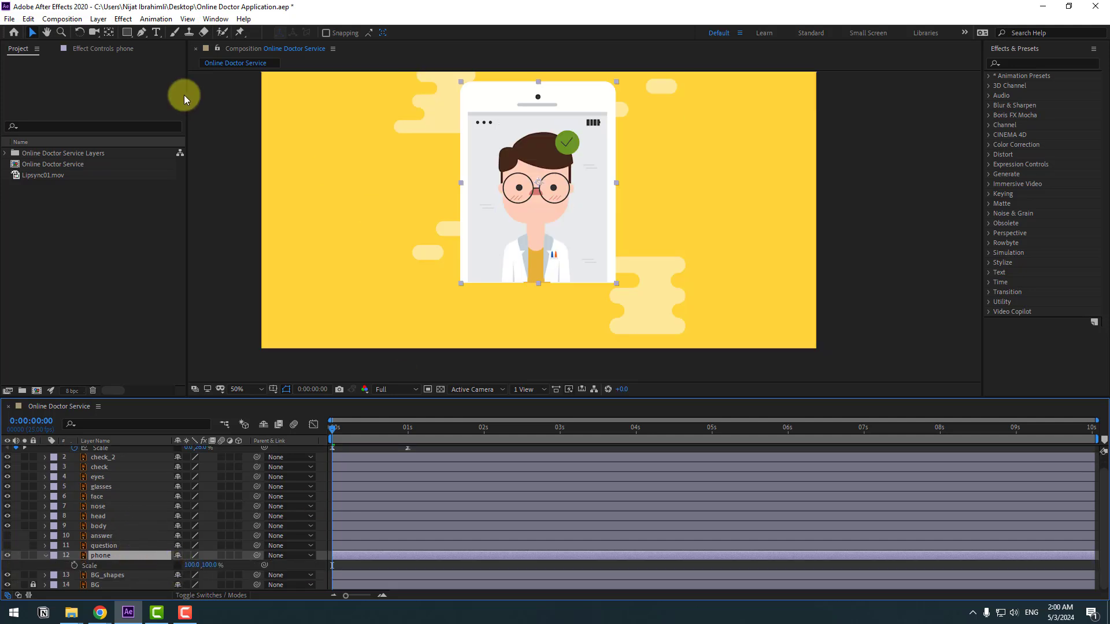
- Move the phone's anchor point to its base and keyframe its height at 0%
{"action": "left_click", "coordinate": [108, 32]}
{"action": "left_click_drag", "start_coordinate": [537, 153], "coordinate": [535, 266]}
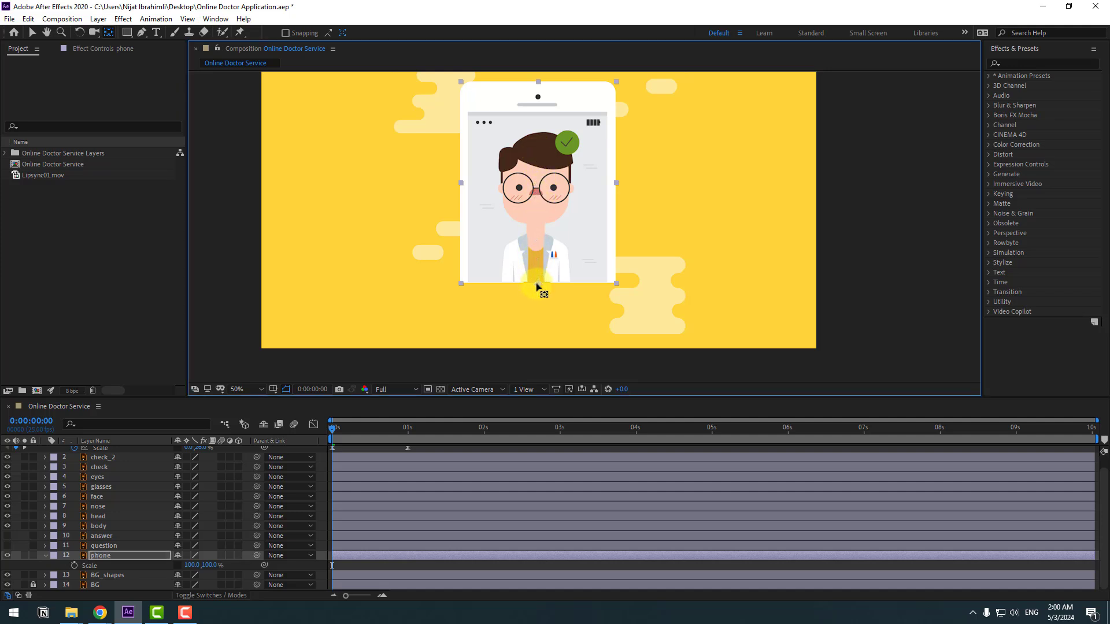
{"action": "left_click", "coordinate": [32, 32]}
{"action": "mouse_move", "coordinate": [209, 565]}
{"action": "left_mouse_down"}
{"action": "mouse_move", "coordinate": [202, 586]}
{"action": "mouse_move", "coordinate": [204, 572]}
{"action": "left_mouse_up"}
{"action": "type", "text": "0"}
{"action": "key", "text": "Return"}
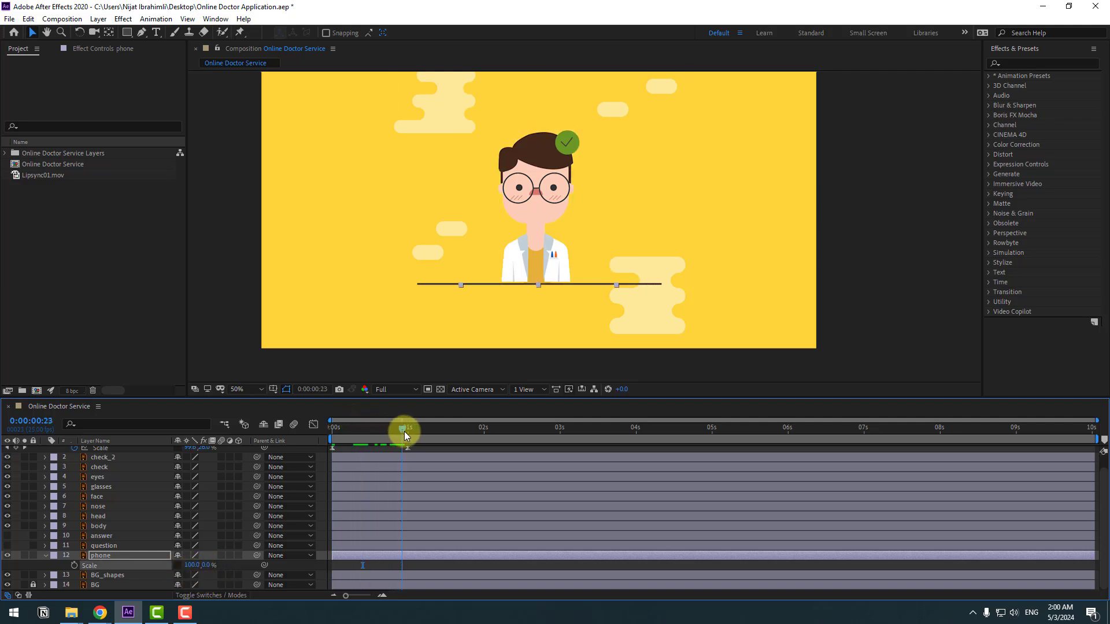
{"action": "left_click", "coordinate": [74, 564]}
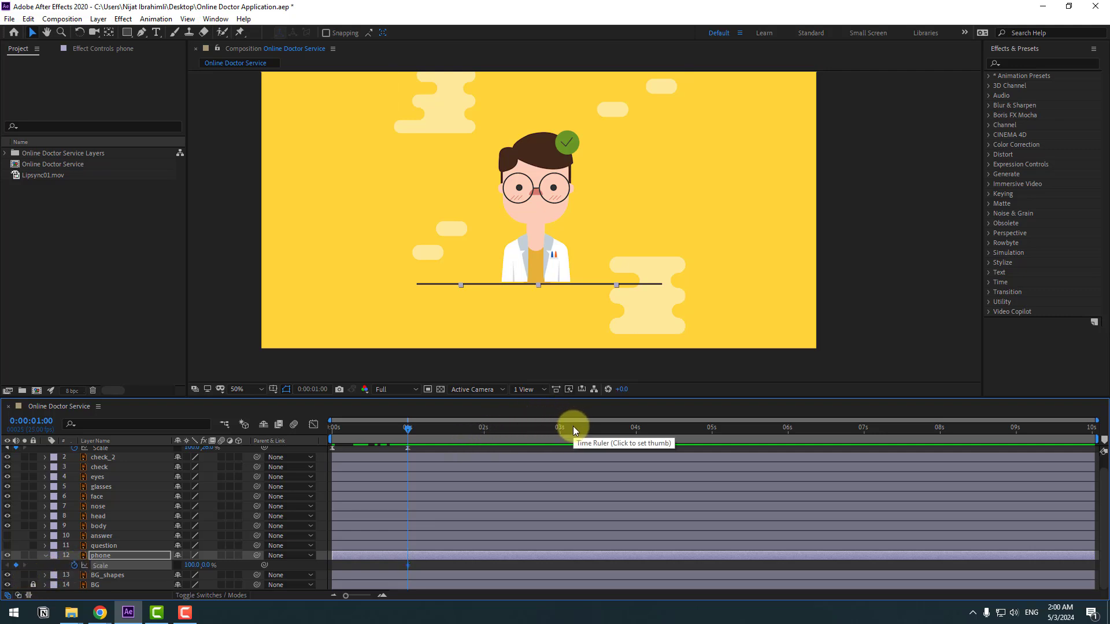
- Add phone height keyframes ten frames apart: 115%, 95%, 105%, then 100% at 2:15
{"action": "key", "text": "shift+Page_Down"}
{"action": "key", "text": "shift+Page_Down"}
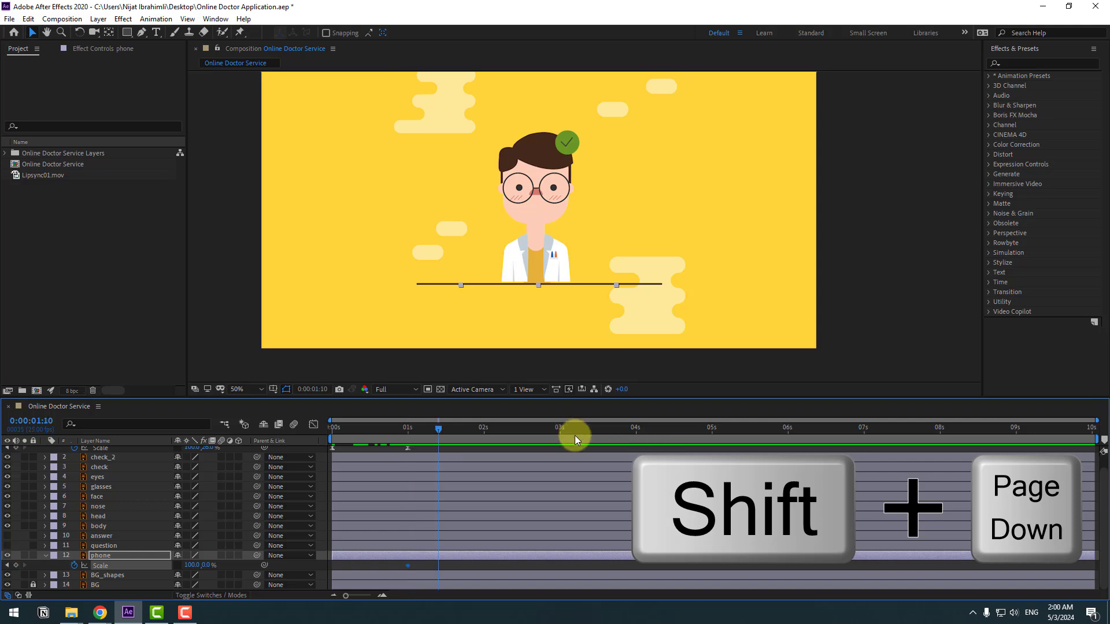
{"action": "left_click", "coordinate": [207, 566]}
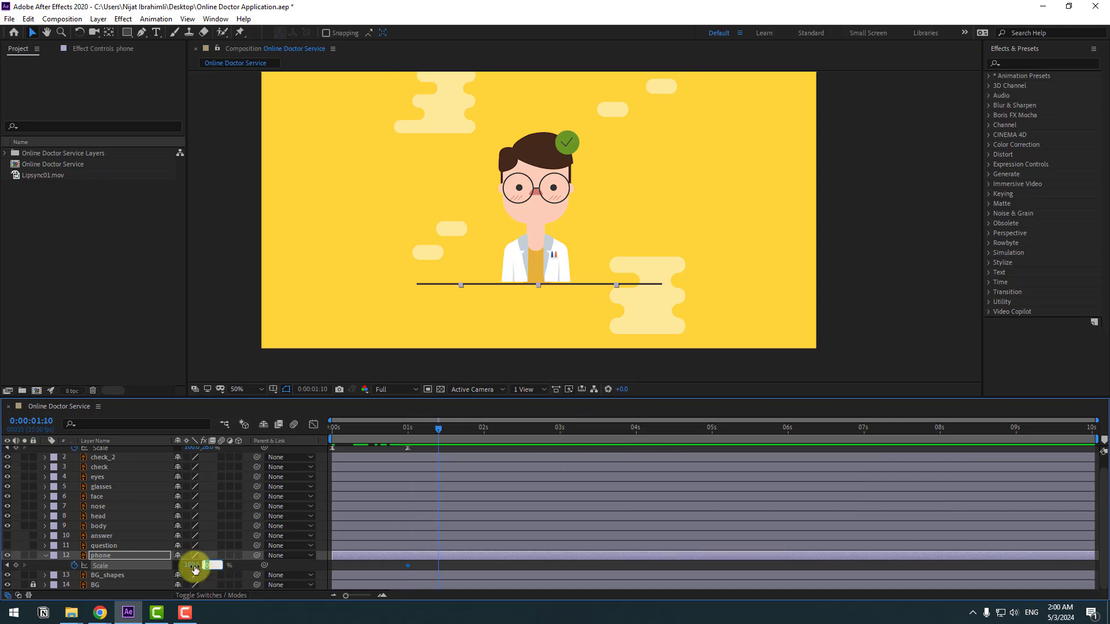
{"action": "key", "text": "Return"}
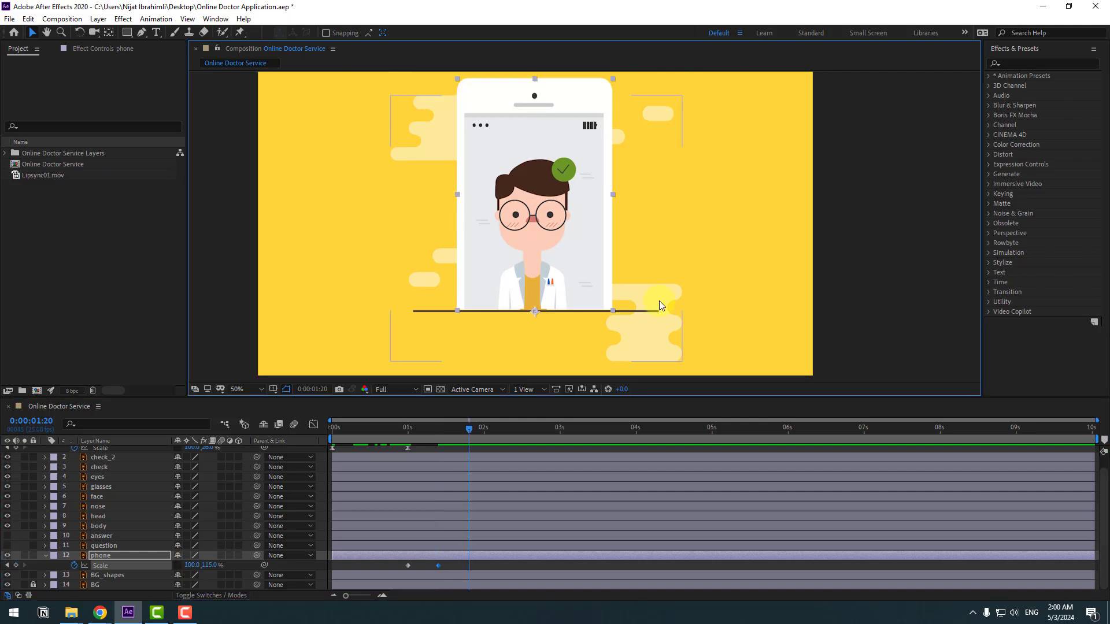
{"action": "left_click", "coordinate": [209, 566]}
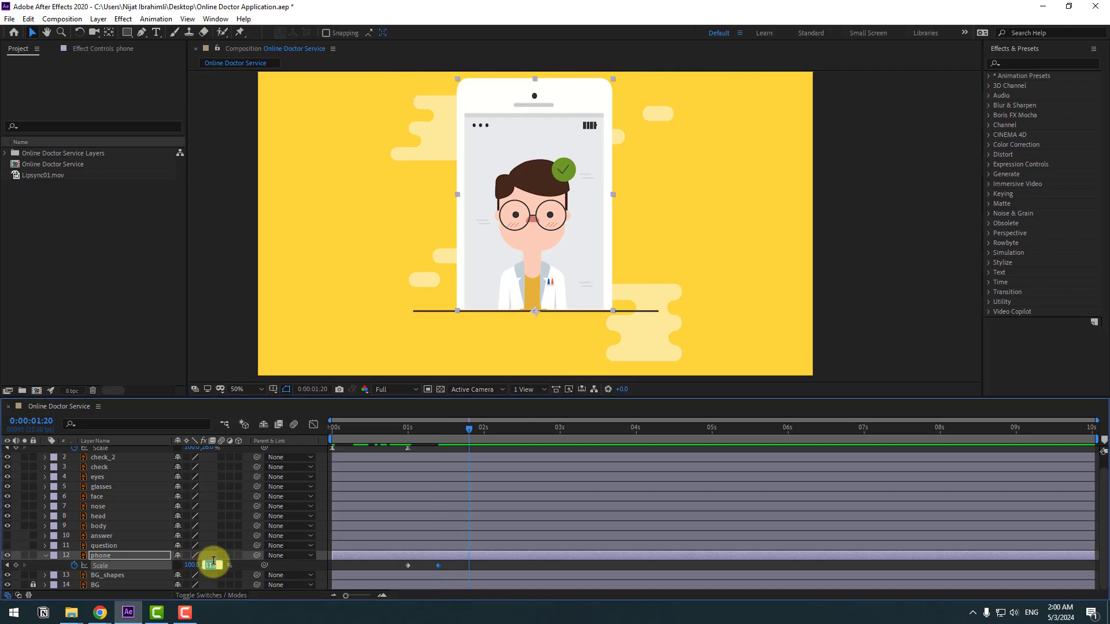
{"action": "key", "text": "Return"}
{"action": "key", "text": "shift+Page_Down"}
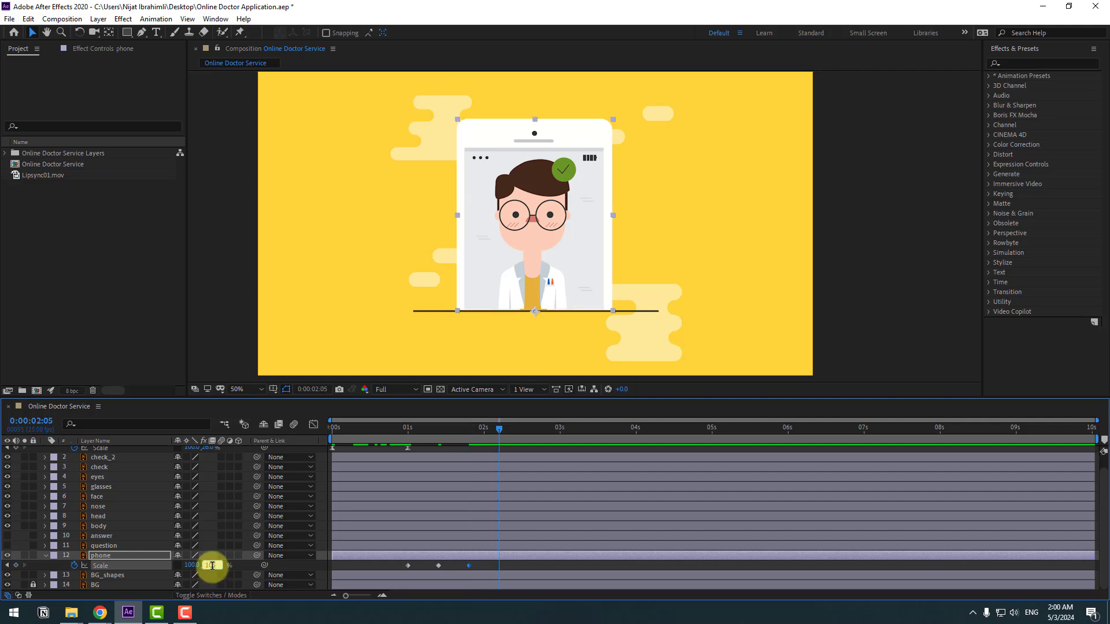
{"action": "key", "text": "Return"}
{"action": "key", "text": "shift+Page_Down"}
{"action": "left_click", "coordinate": [209, 565]}
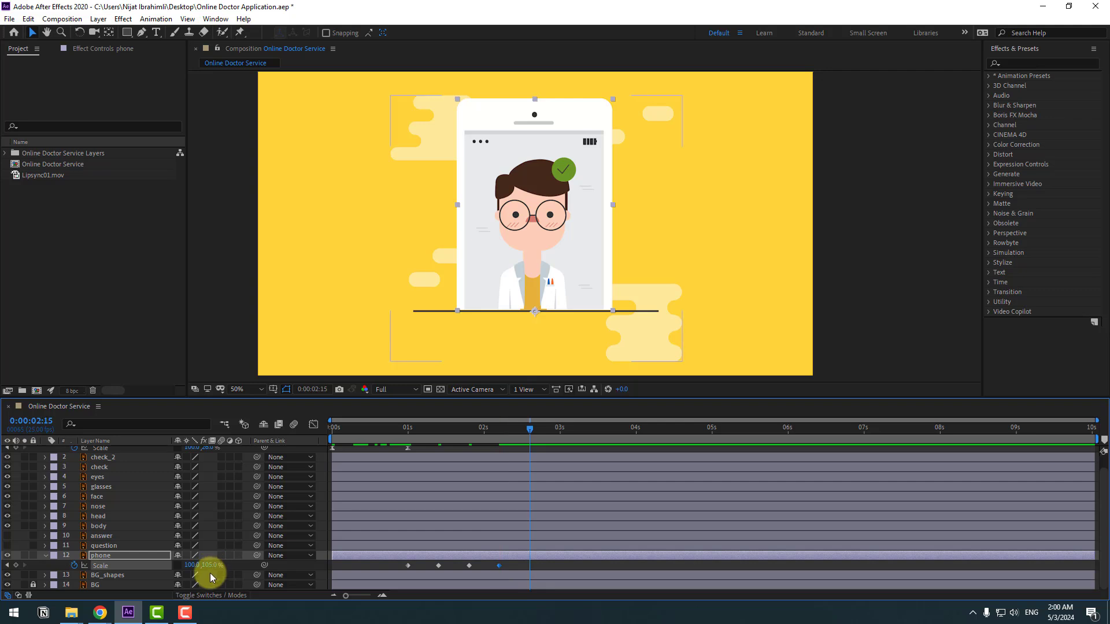
{"action": "type", "text": "10"}
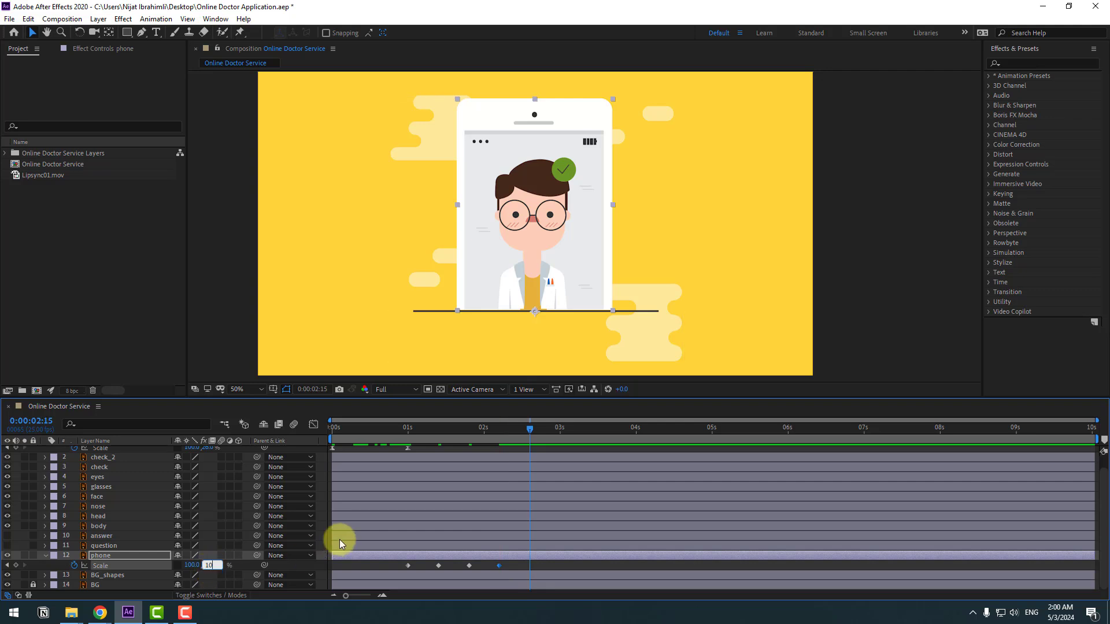
{"action": "type", "text": "0"}
{"action": "key", "text": "Return"}
{"action": "left_click_drag", "start_coordinate": [543, 569], "coordinate": [403, 570]}
- Apply Easy Ease to the phone's Scale keyframes and preview the bounce
{"action": "right_click", "coordinate": [411, 567]}
{"action": "mouse_move", "coordinate": [440, 558]}
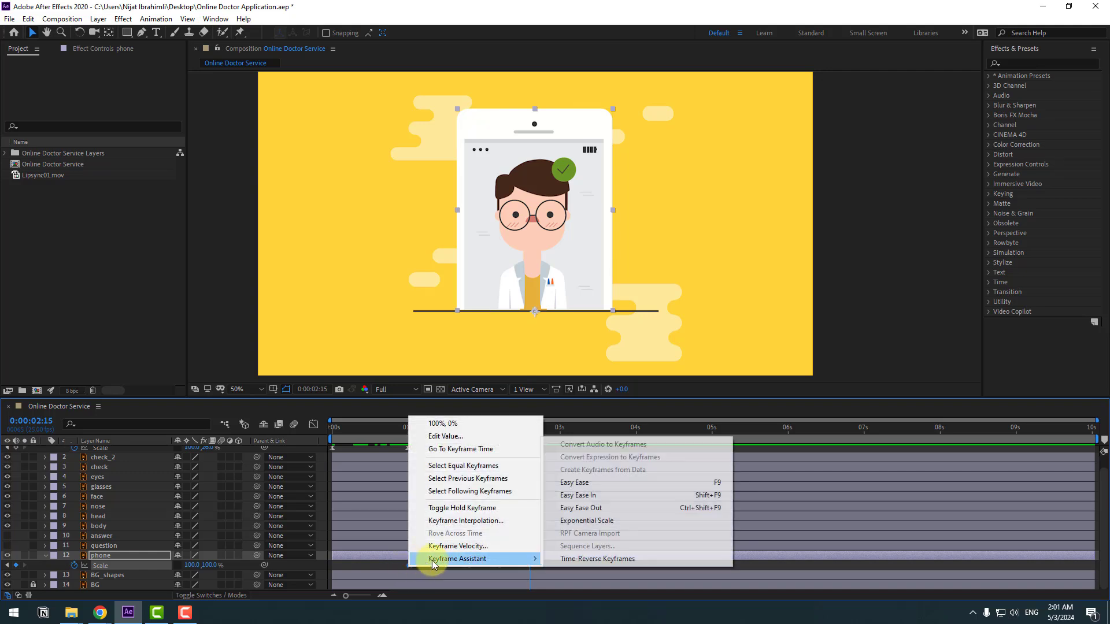
{"action": "left_click", "coordinate": [613, 483]}
{"action": "key", "text": "space"}
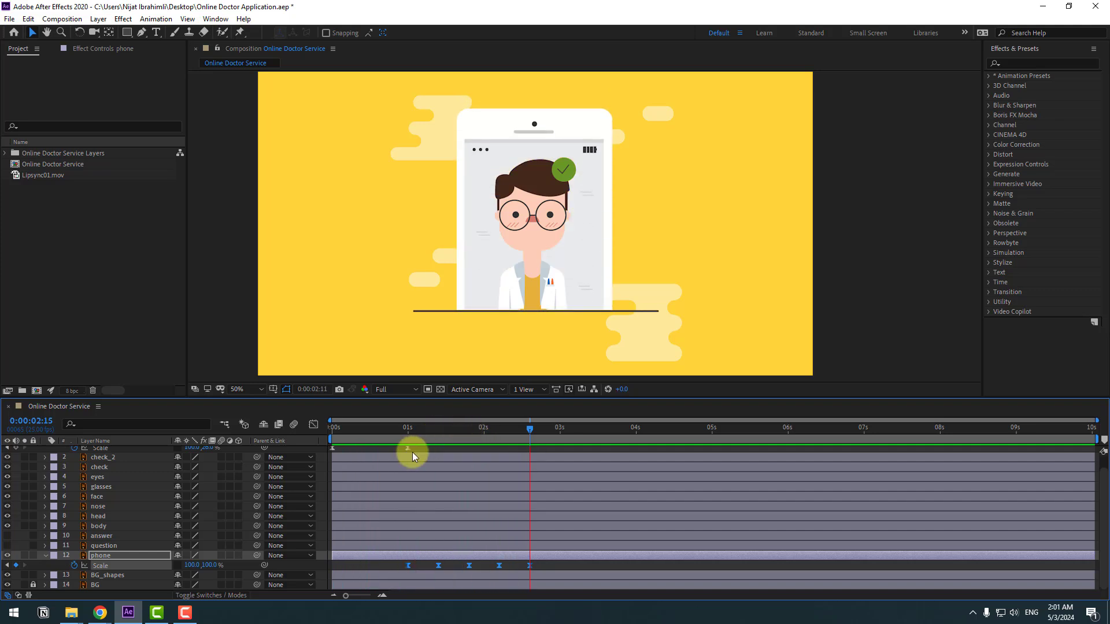
{"action": "left_click", "coordinate": [407, 428]}
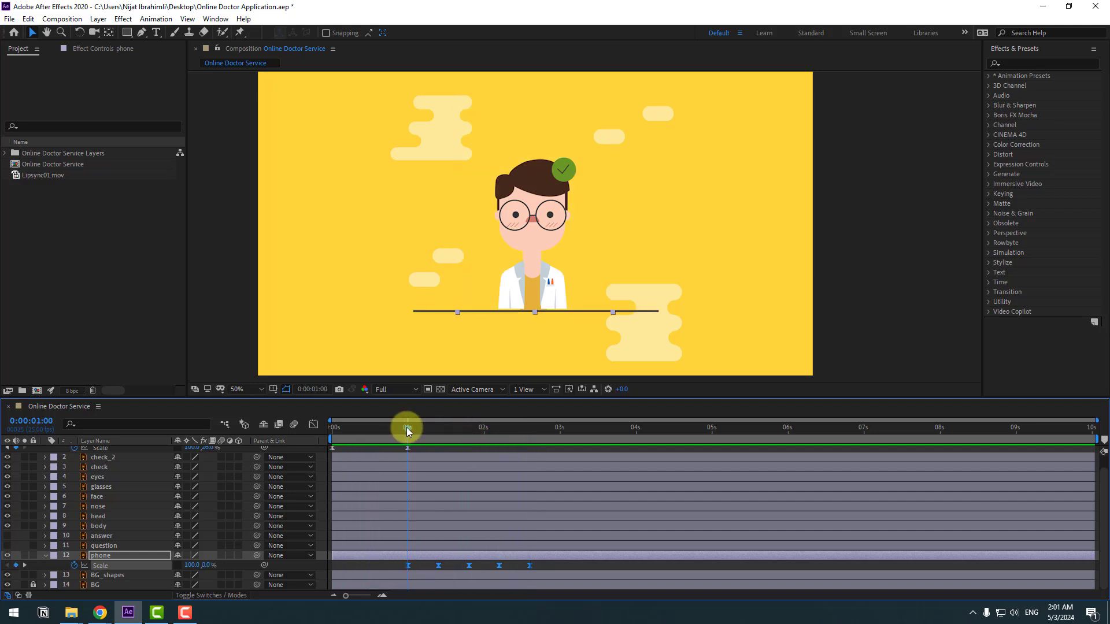
- Narrow the phone's width at 1:10 and 1:20 to squash the overshoot
{"action": "left_click", "coordinate": [415, 566]}
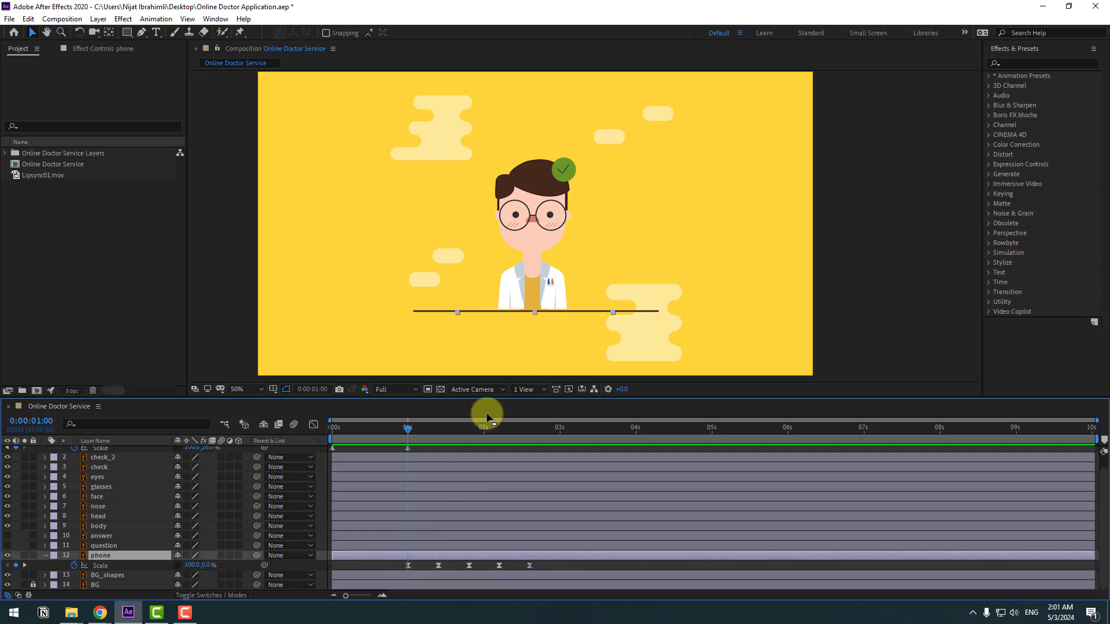
{"action": "left_click", "coordinate": [189, 565]}
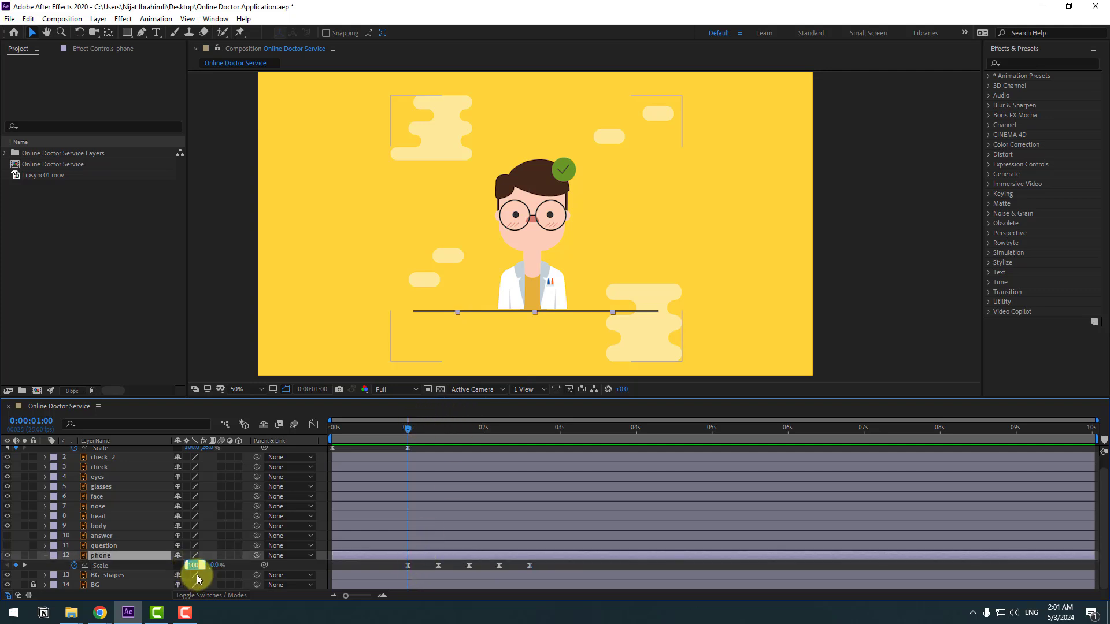
{"action": "key", "text": "Return"}
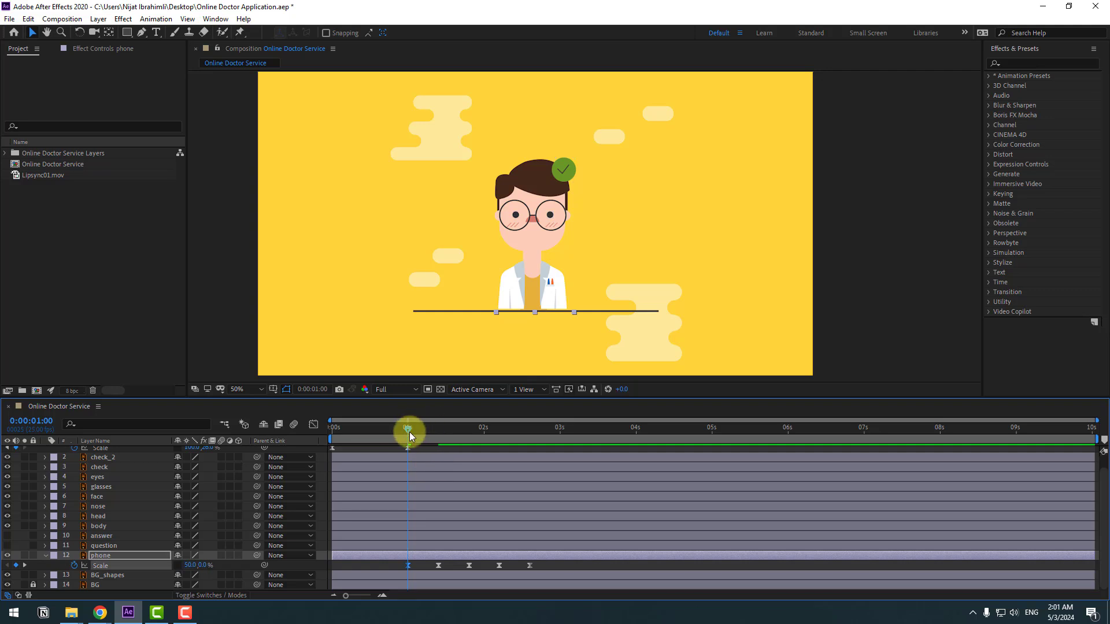
{"action": "left_click_drag", "start_coordinate": [409, 432], "coordinate": [439, 434]}
{"action": "left_click", "coordinate": [191, 565]}
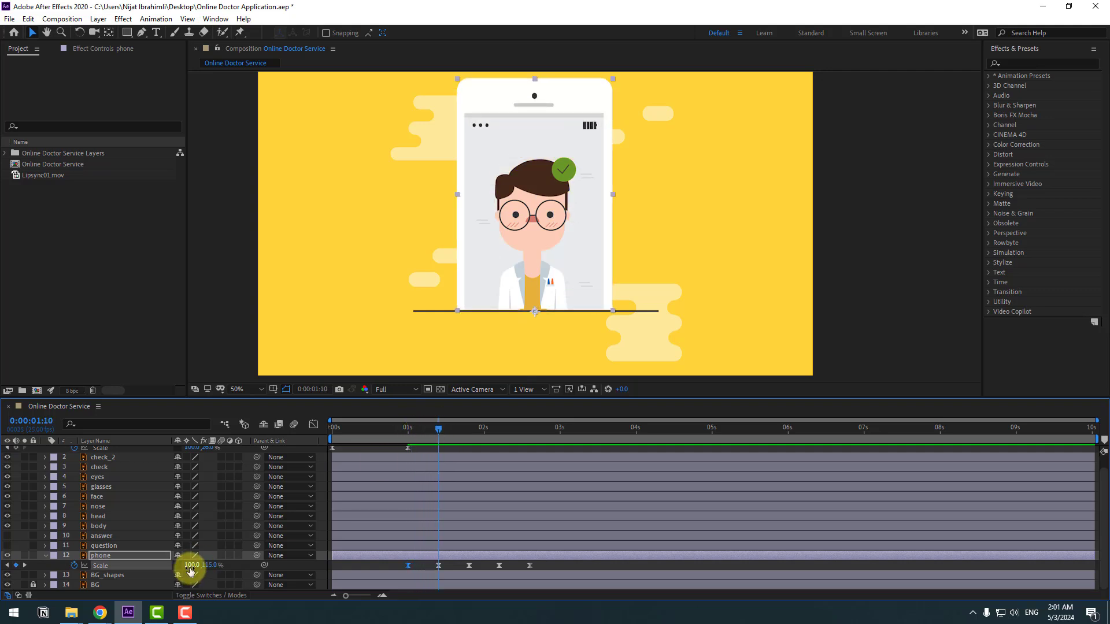
{"action": "left_click_drag", "start_coordinate": [191, 570], "coordinate": [164, 564]}
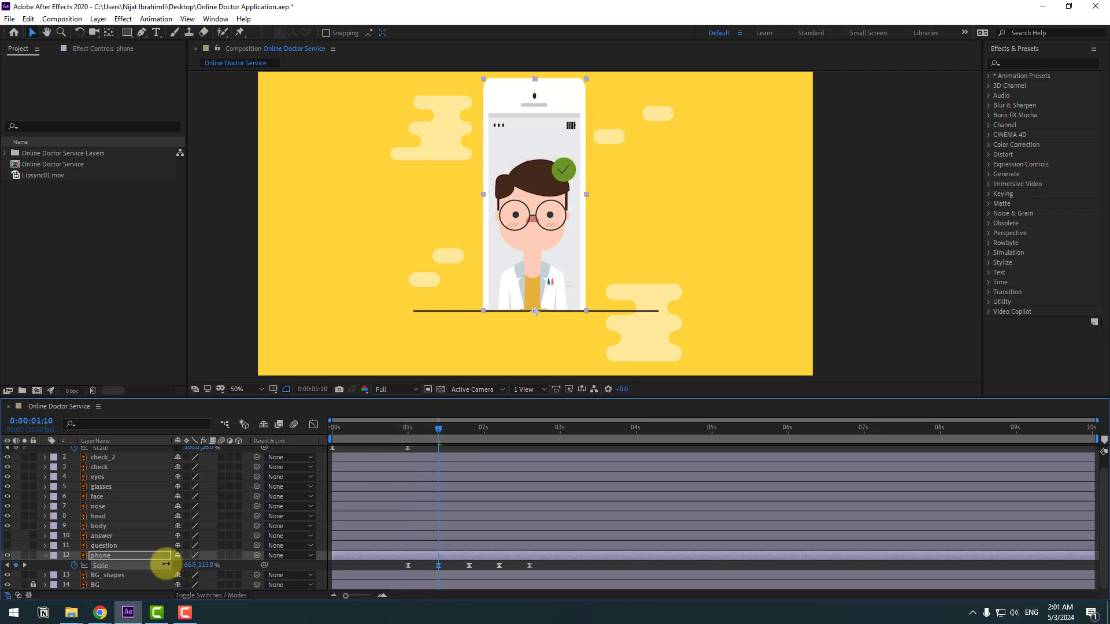
{"action": "left_click", "coordinate": [406, 430]}
{"action": "left_click_drag", "start_coordinate": [410, 431], "coordinate": [470, 438]}
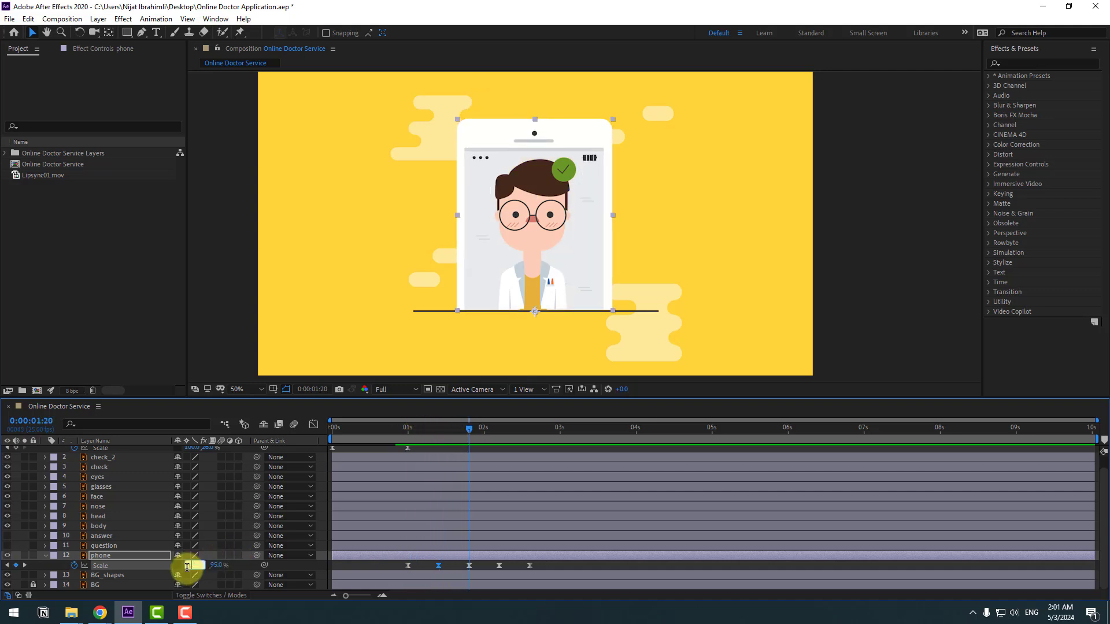
{"action": "key", "text": "Return"}
{"action": "left_click_drag", "start_coordinate": [409, 428], "coordinate": [513, 426]}
- Shift the phone's Scale keyframes earlier so the pop overlaps the line's growth
{"action": "key", "text": "space"}
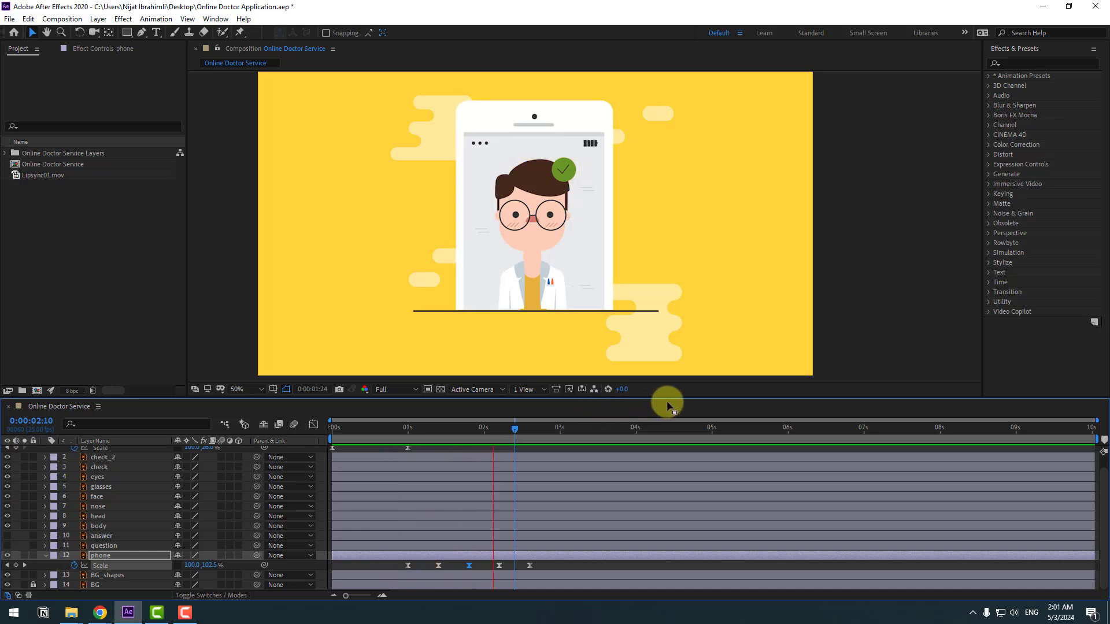
{"action": "key", "text": "space"}
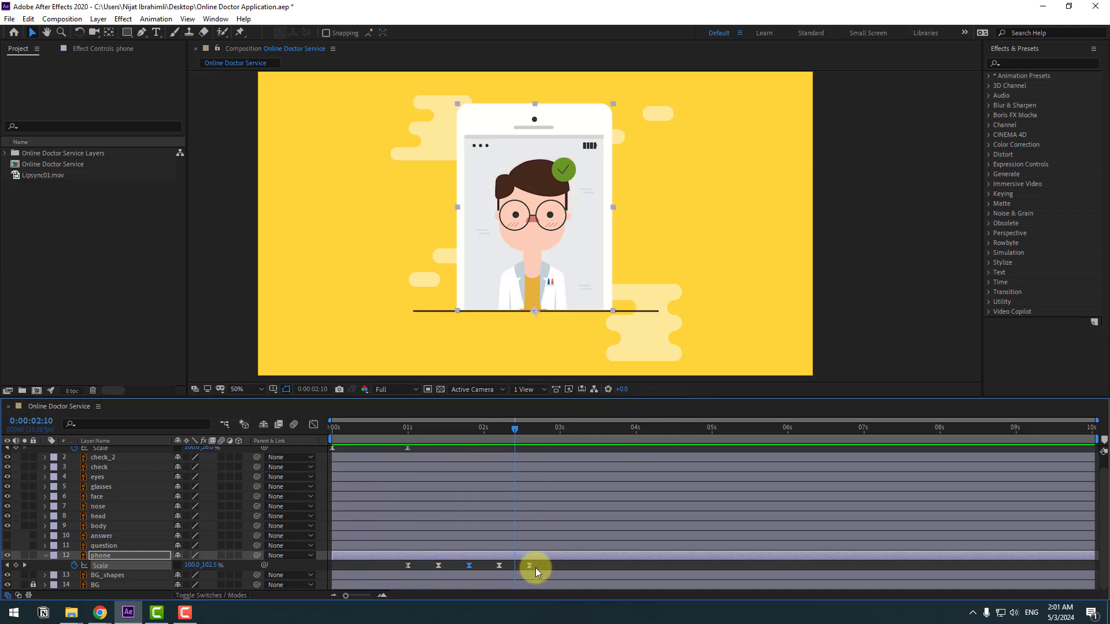
{"action": "left_click_drag", "start_coordinate": [536, 568], "coordinate": [404, 571]}
{"action": "key", "text": "space"}
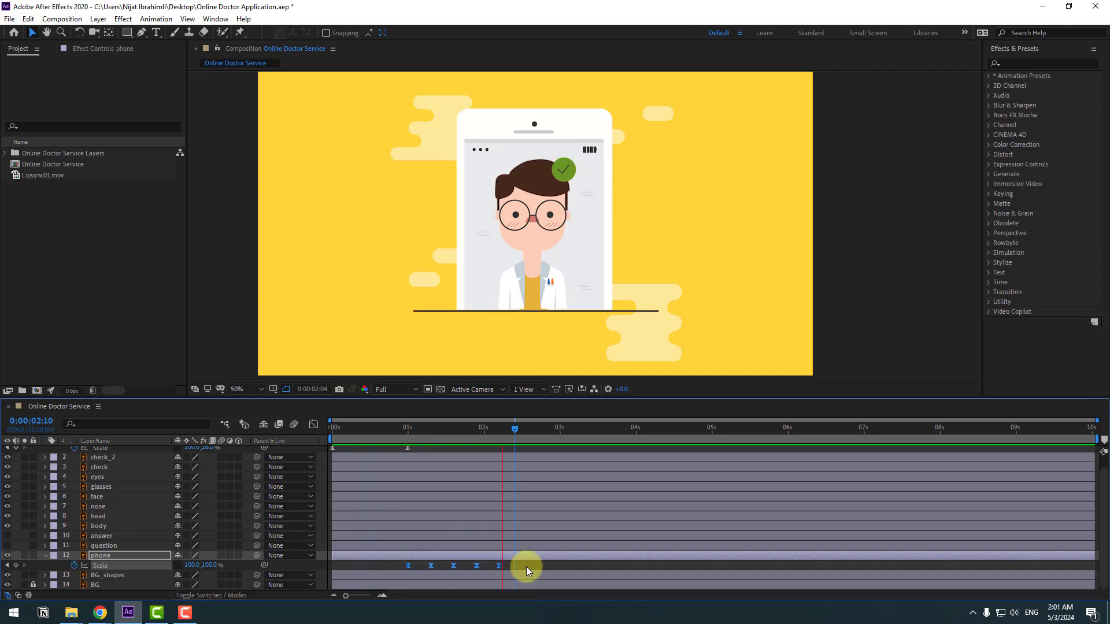
{"action": "left_click_drag", "start_coordinate": [513, 566], "coordinate": [407, 563]}
{"action": "left_click", "coordinate": [342, 428]}
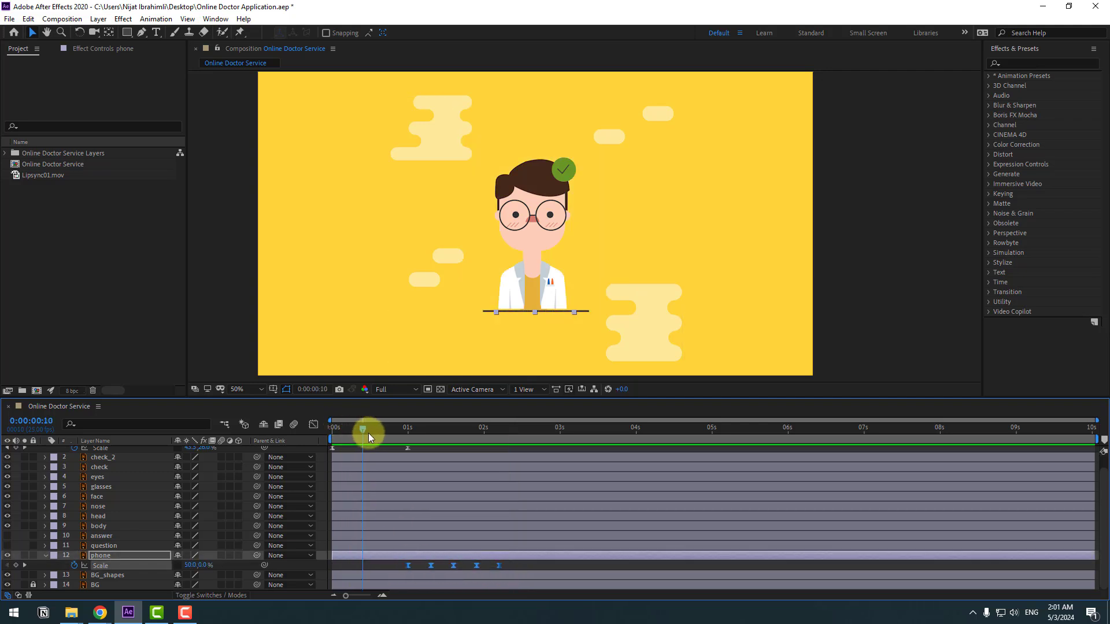
{"action": "left_click_drag", "start_coordinate": [369, 433], "coordinate": [372, 432]}
{"action": "left_click_drag", "start_coordinate": [404, 568], "coordinate": [376, 561]}
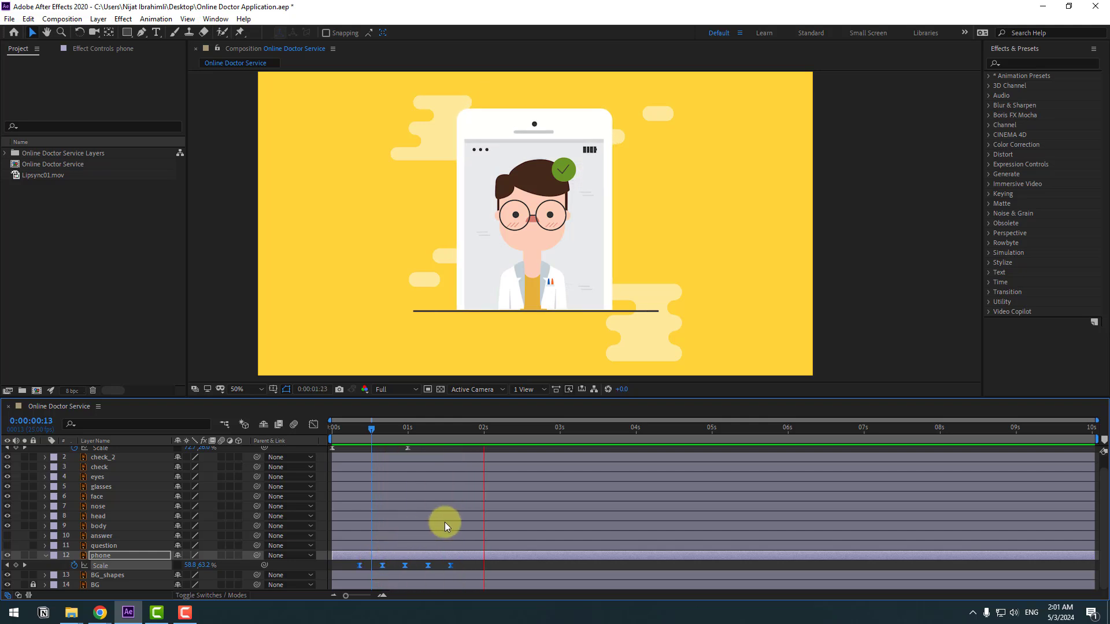
{"action": "left_click", "coordinate": [467, 566]}
{"action": "left_click_drag", "start_coordinate": [422, 430], "coordinate": [453, 432]}
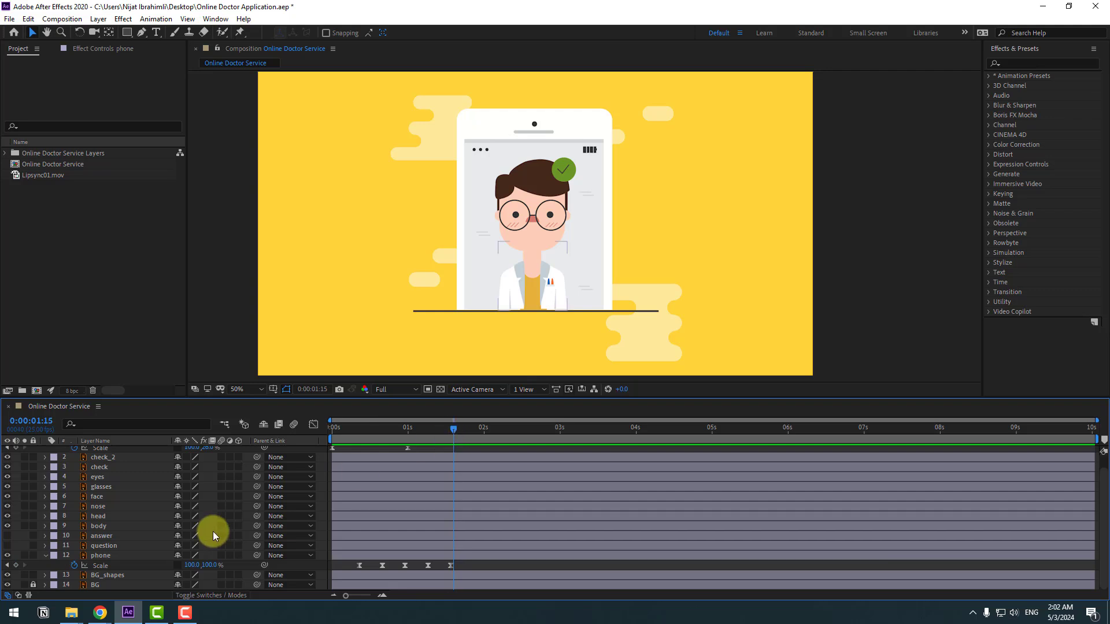
- Pre-compose the body, head, nose, face, glasses and eyes layers as 'character'
{"action": "left_click", "coordinate": [102, 523]}
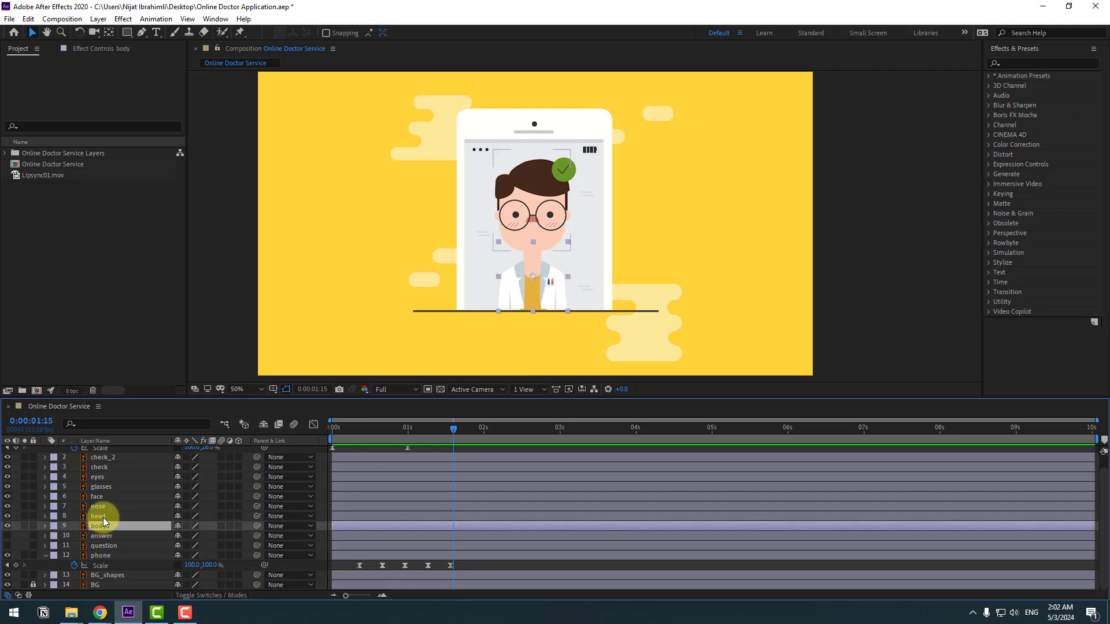
{"action": "left_click", "coordinate": [102, 518], "text": "shift"}
{"action": "left_click", "coordinate": [102, 505], "text": "shift"}
{"action": "left_click", "coordinate": [96, 497], "text": "shift"}
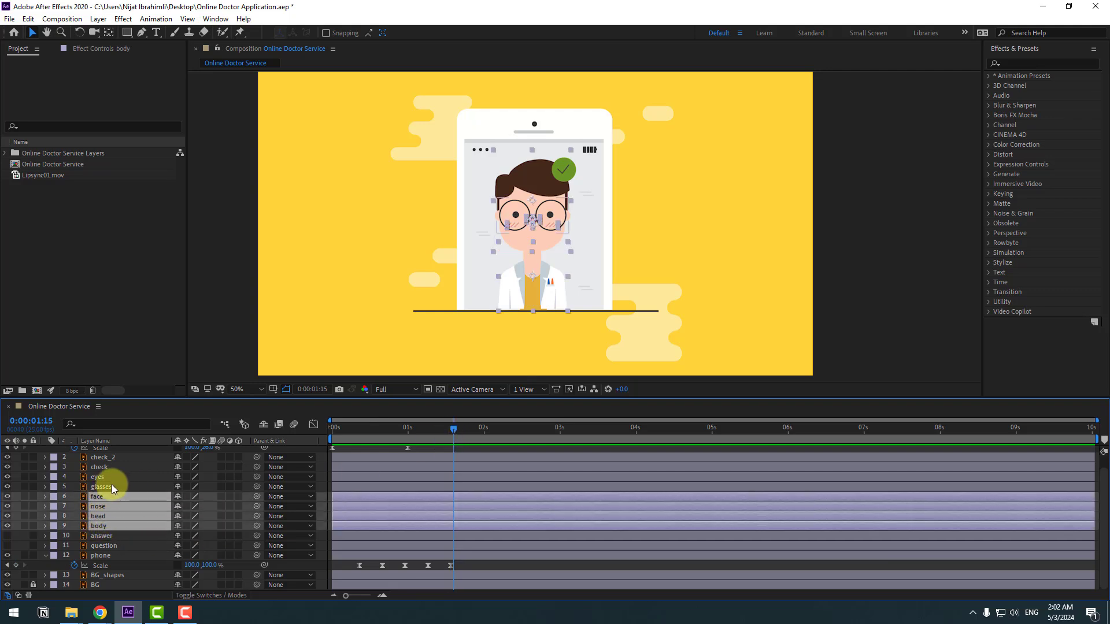
{"action": "left_click", "coordinate": [99, 487], "text": "shift"}
{"action": "left_click", "coordinate": [97, 477], "text": "shift"}
{"action": "right_click", "coordinate": [119, 492]}
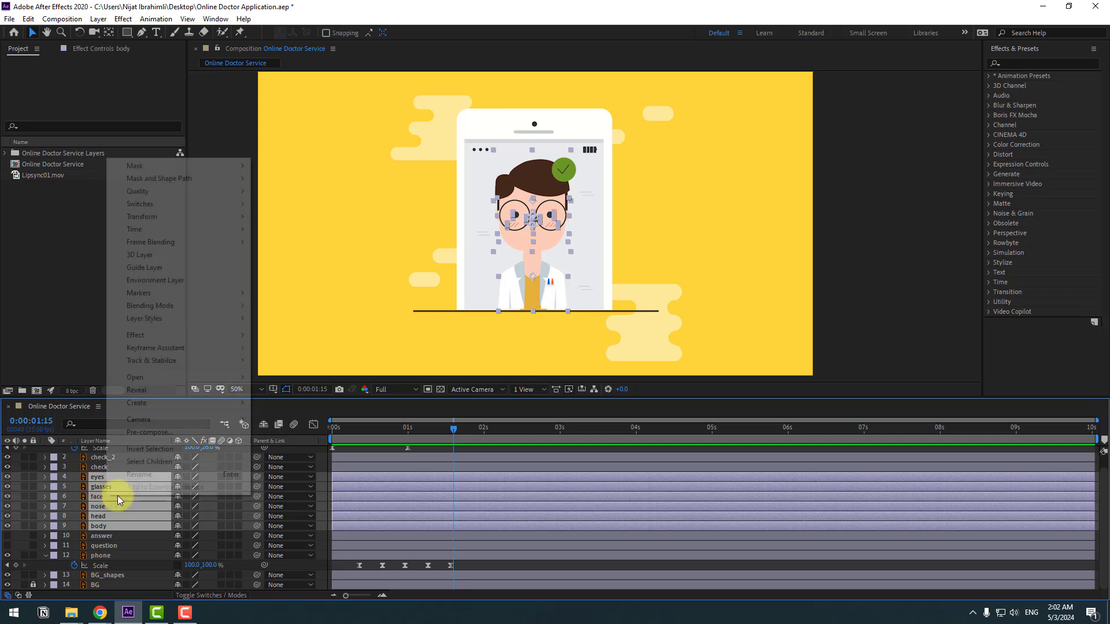
{"action": "left_click", "coordinate": [144, 435]}
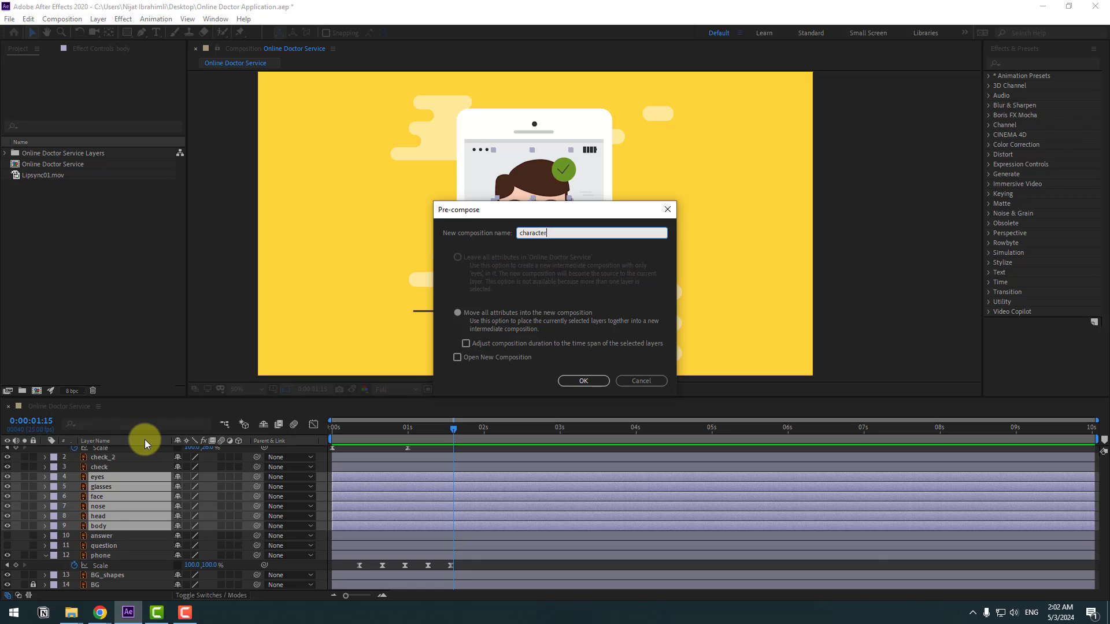
{"action": "type", "text": "character"}
{"action": "left_click", "coordinate": [591, 380]}
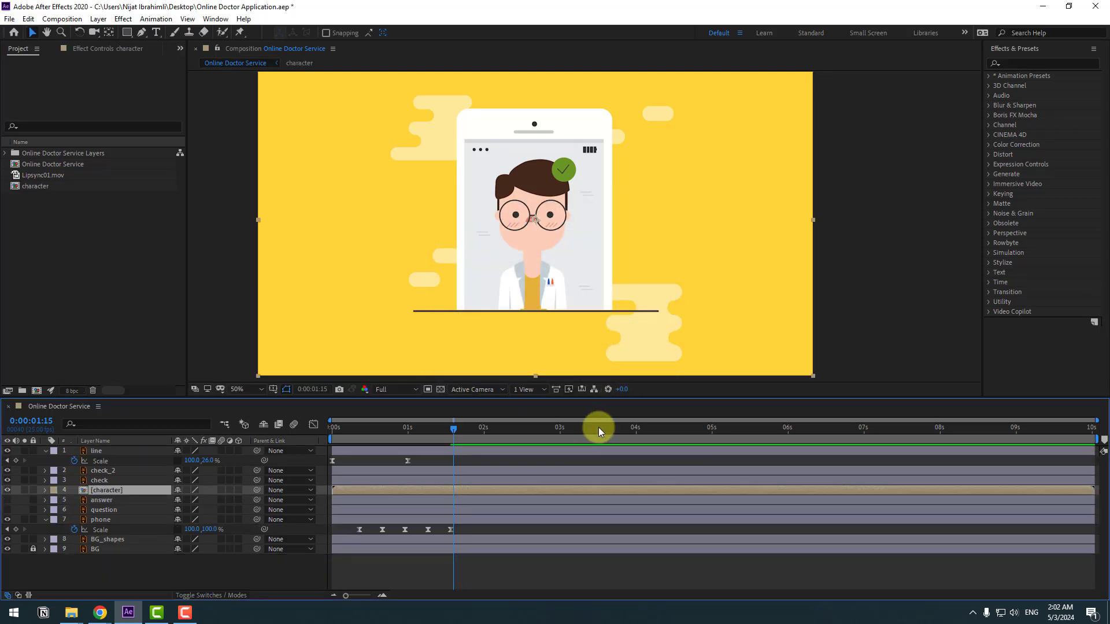
- Crop the character precomp to a 422×562 region around the doctor
{"action": "left_click", "coordinate": [111, 489]}
{"action": "double_click", "coordinate": [106, 491]}
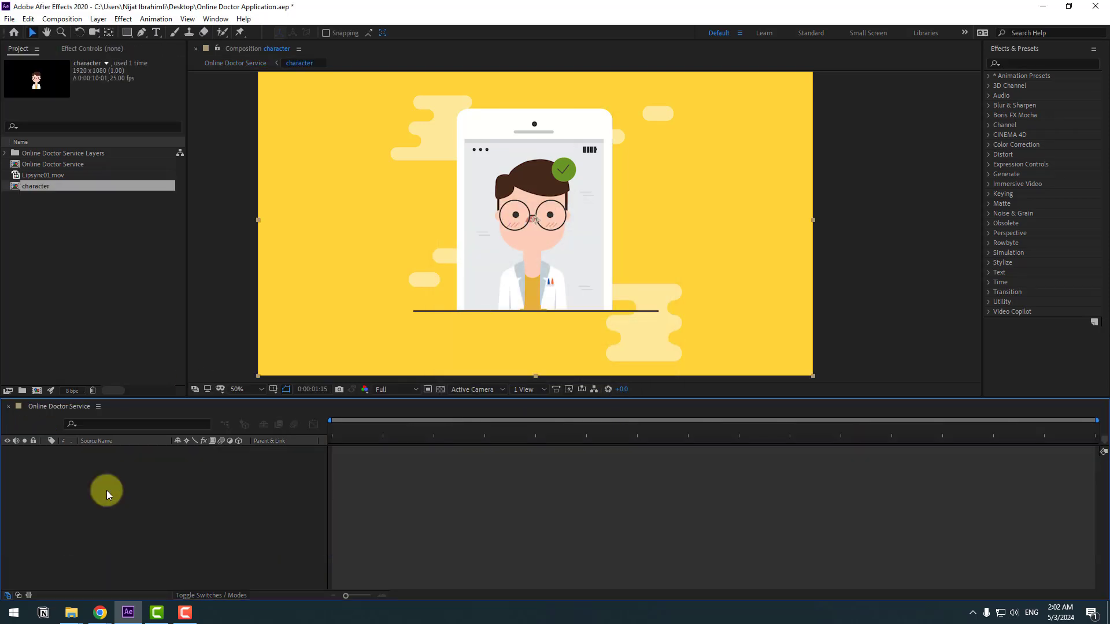
{"action": "left_click", "coordinate": [427, 390]}
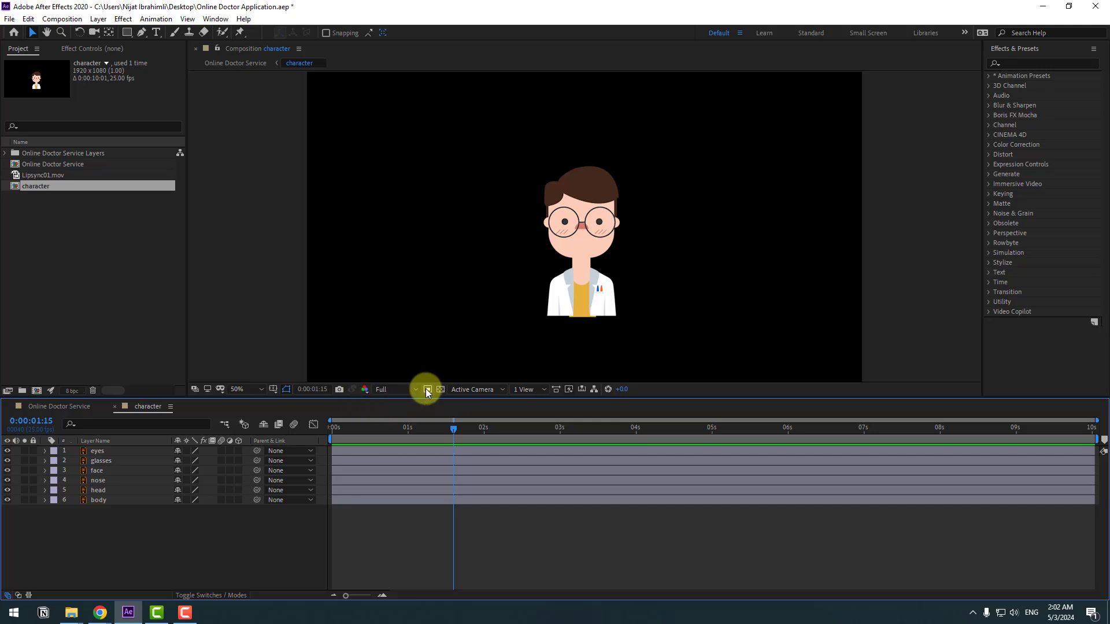
{"action": "left_click_drag", "start_coordinate": [522, 156], "coordinate": [648, 322]}
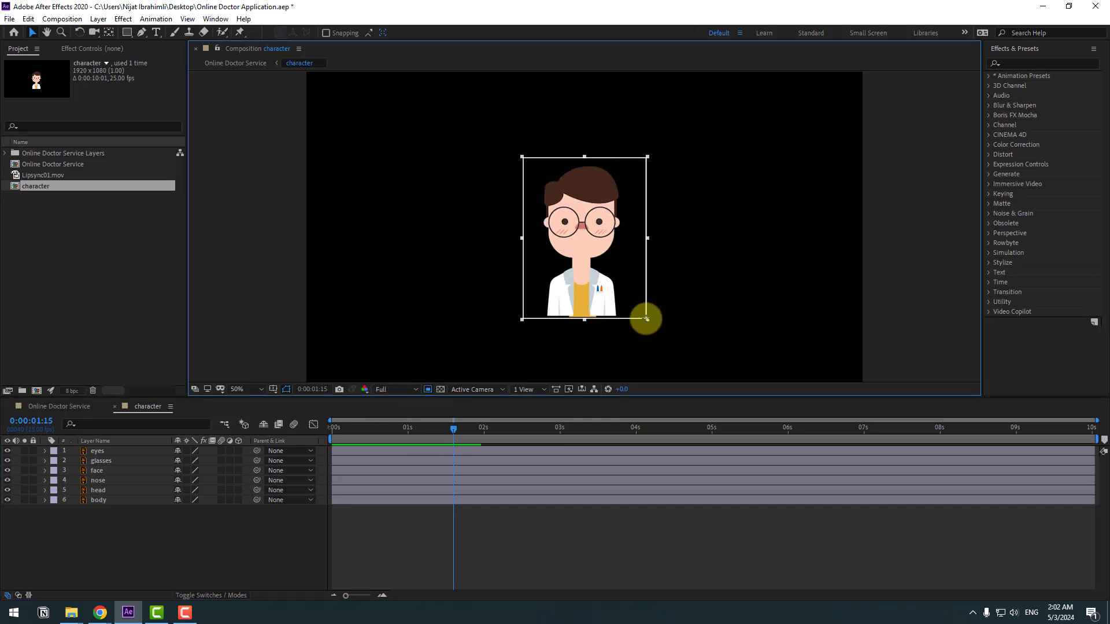
{"action": "left_click", "coordinate": [62, 19]}
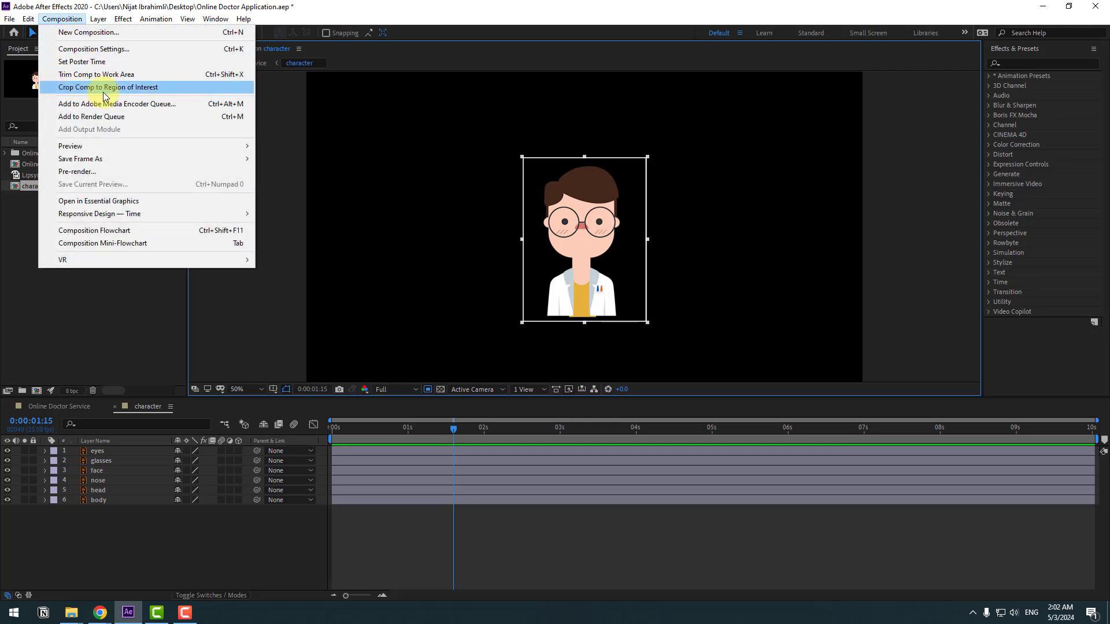
{"action": "left_click", "coordinate": [146, 88]}
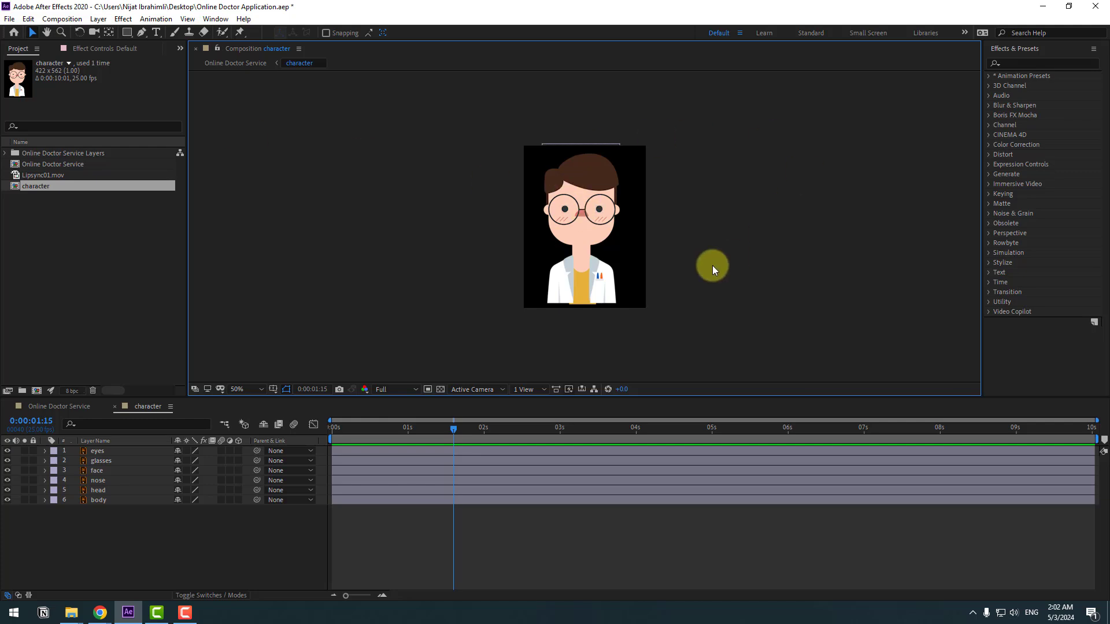
{"action": "left_click", "coordinate": [115, 407]}
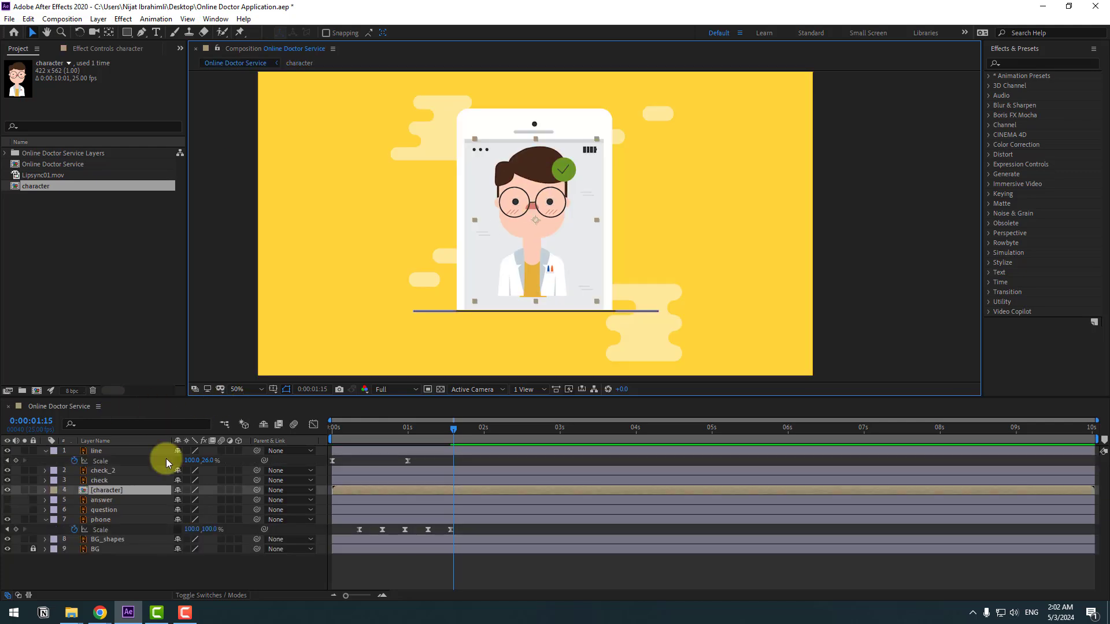
- Start the character layer at 1.5 s and keyframe Position Y from 1116.8 to 589.8
{"action": "left_click_drag", "start_coordinate": [530, 227], "coordinate": [532, 238]}
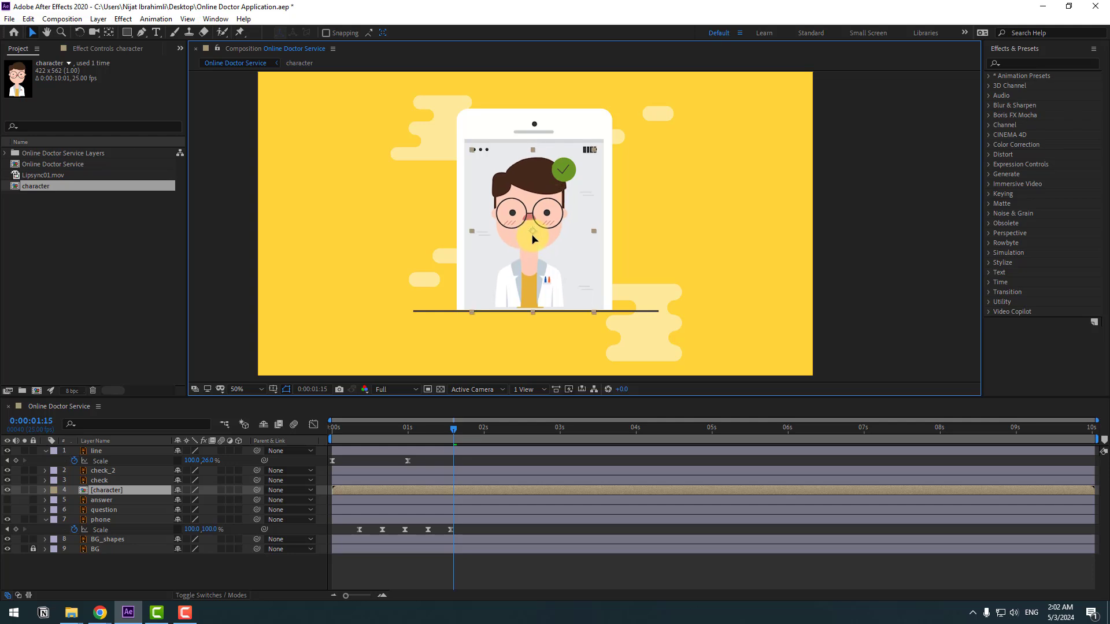
{"action": "left_click_drag", "start_coordinate": [358, 488], "coordinate": [469, 491]}
{"action": "key", "text": "p"}
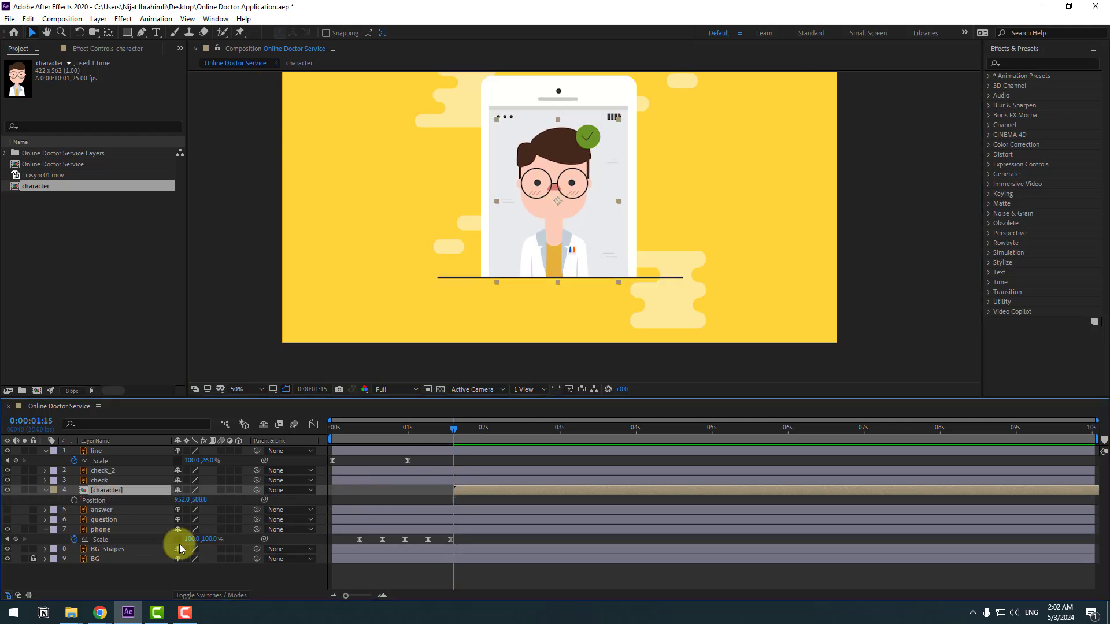
{"action": "left_click_drag", "start_coordinate": [203, 499], "coordinate": [564, 440]}
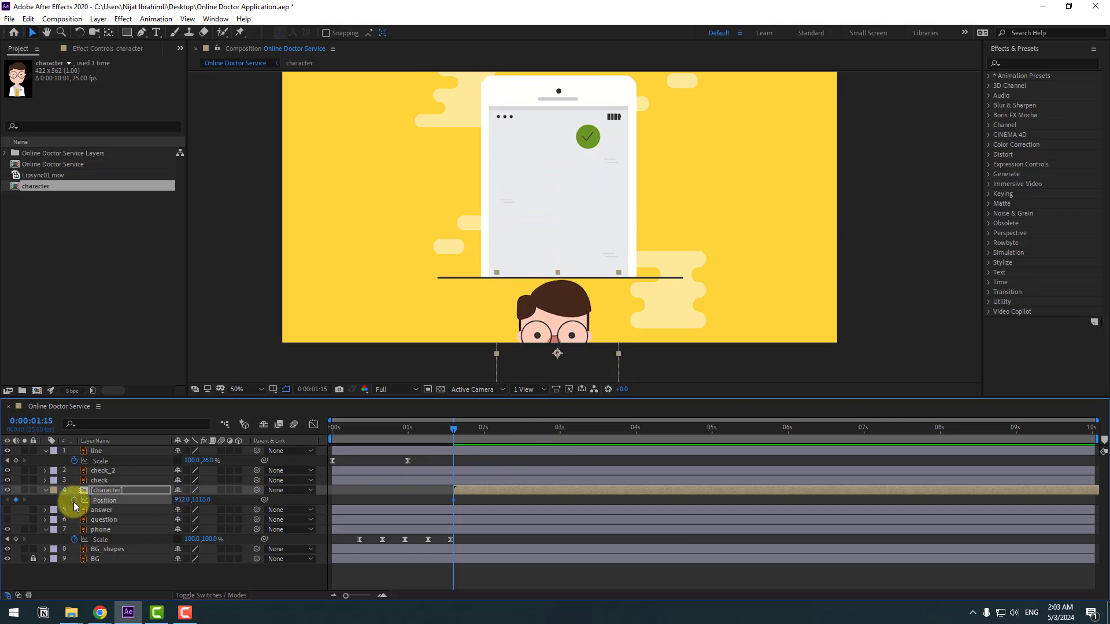
{"action": "left_click_drag", "start_coordinate": [214, 509], "coordinate": [250, 540]}
{"action": "left_click", "coordinate": [476, 506]}
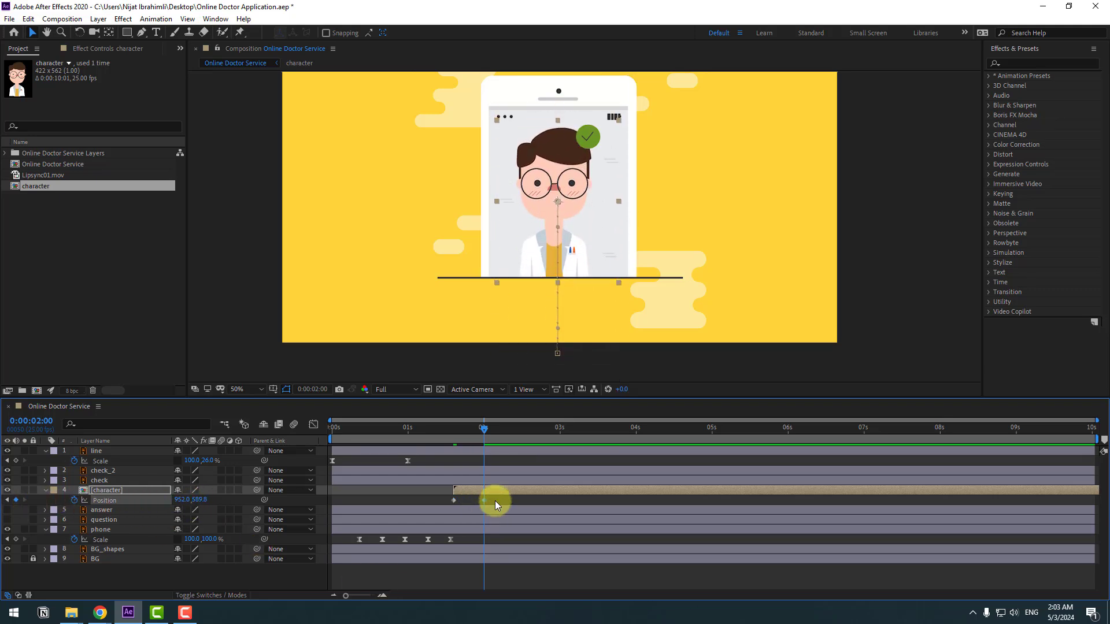
- Easy Ease the character's Position keyframes and move the second keyframe later
{"action": "right_click", "coordinate": [453, 499]}
{"action": "mouse_move", "coordinate": [520, 492]}
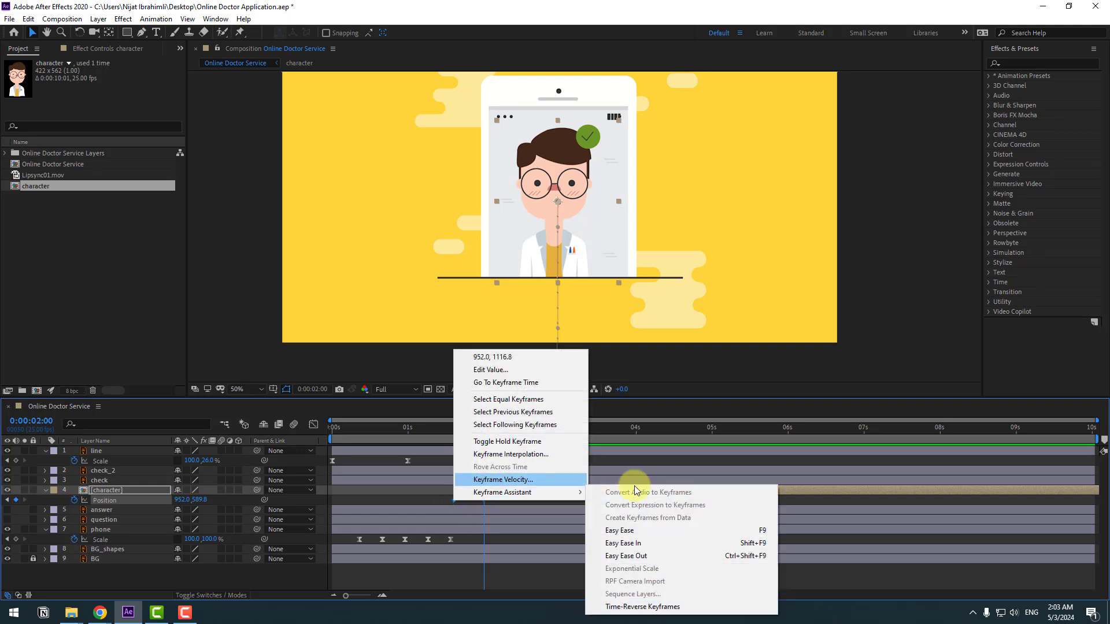
{"action": "left_click", "coordinate": [621, 531]}
{"action": "left_click_drag", "start_coordinate": [329, 438], "coordinate": [444, 438]}
{"action": "left_click", "coordinate": [492, 502]}
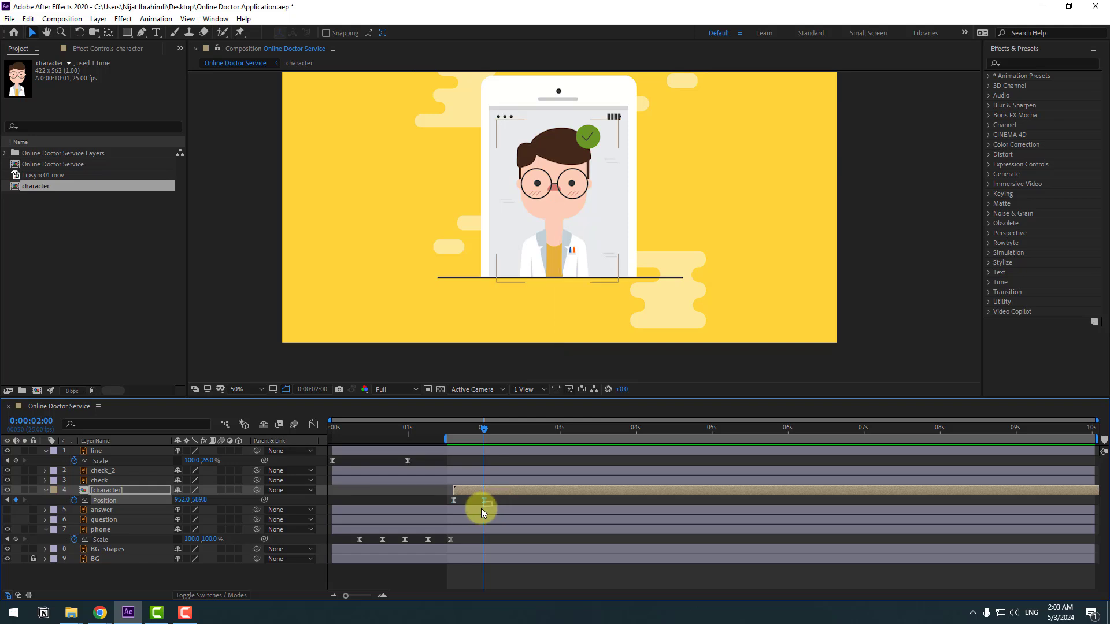
{"action": "left_click_drag", "start_coordinate": [484, 500], "coordinate": [526, 500]}
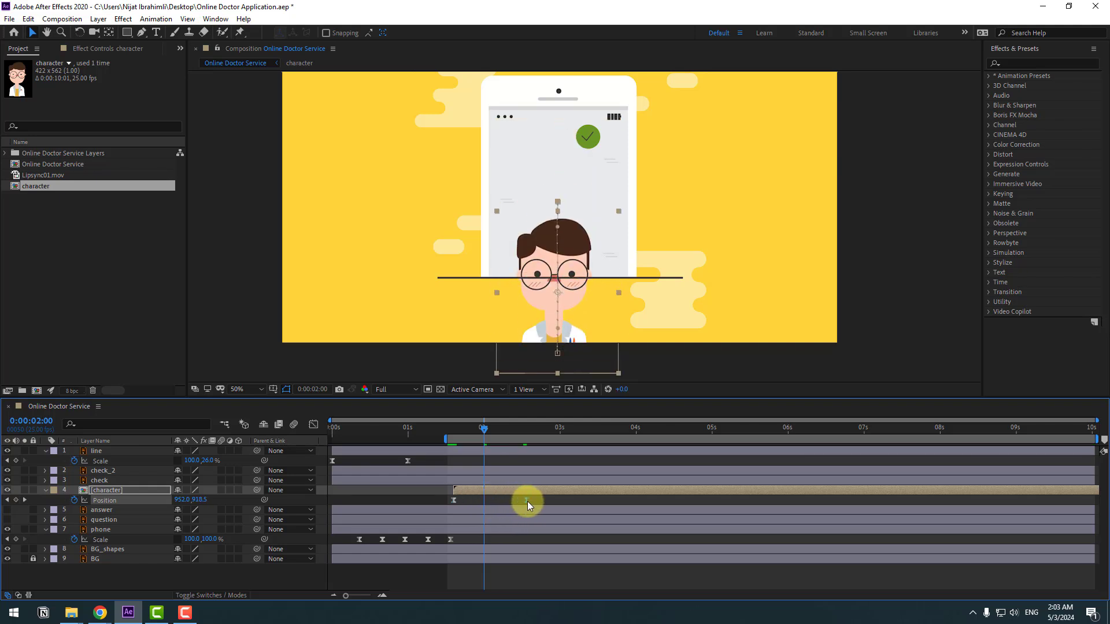
- Skew the character's Position speed curve so the rise peaks early, and preview
{"action": "left_click", "coordinate": [314, 427]}
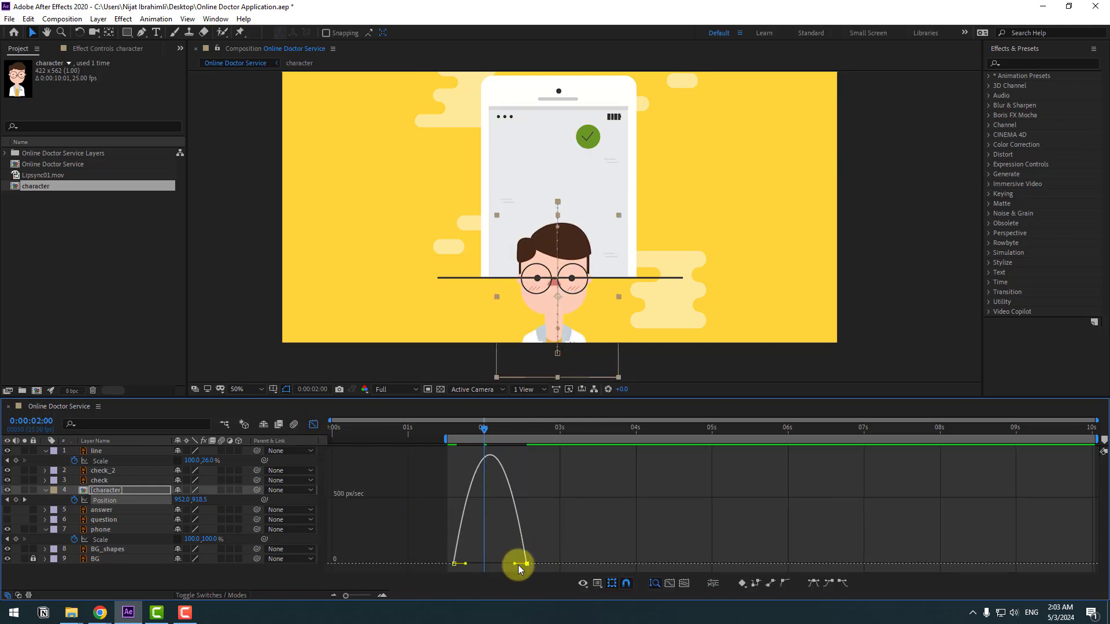
{"action": "left_click_drag", "start_coordinate": [514, 564], "coordinate": [501, 563]}
{"action": "key", "text": "space"}
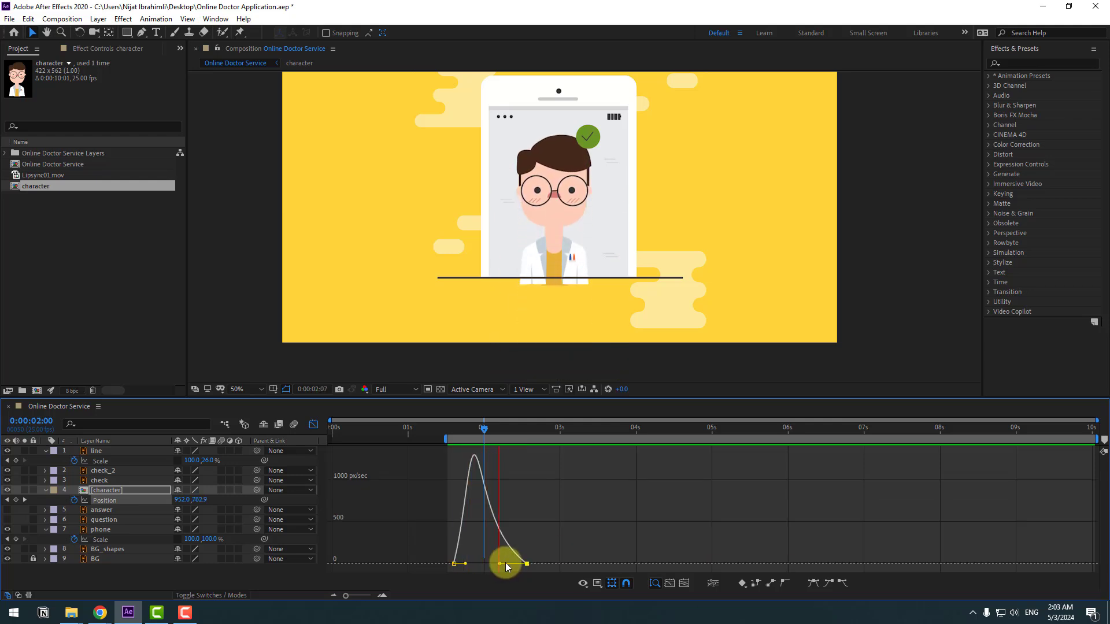
{"action": "key", "text": "space"}
{"action": "left_click", "coordinate": [314, 428]}
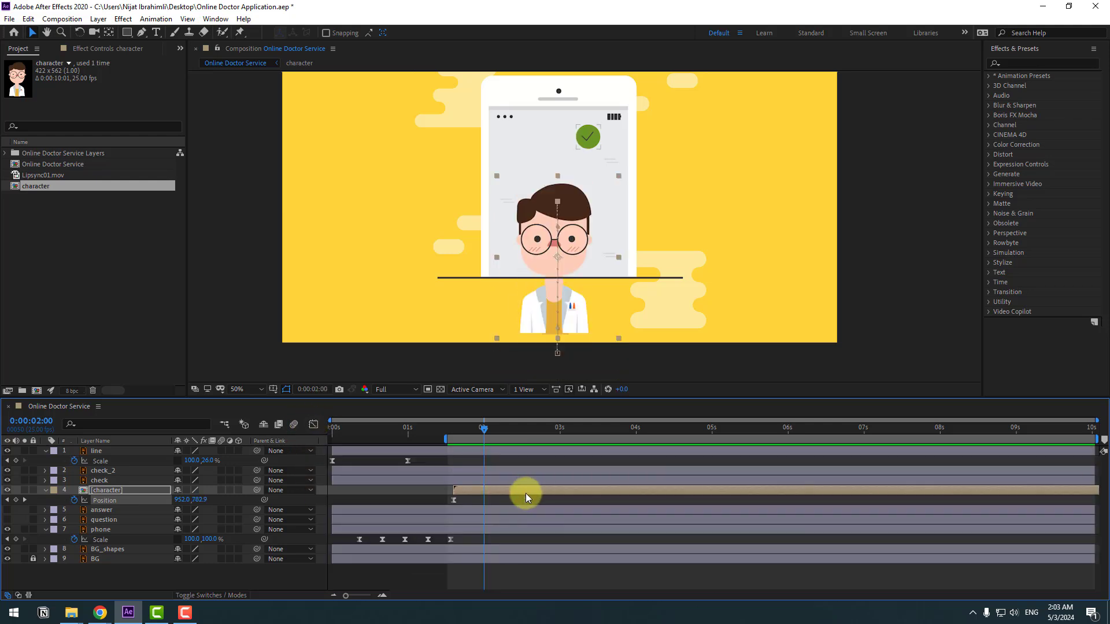
{"action": "key", "text": "space"}
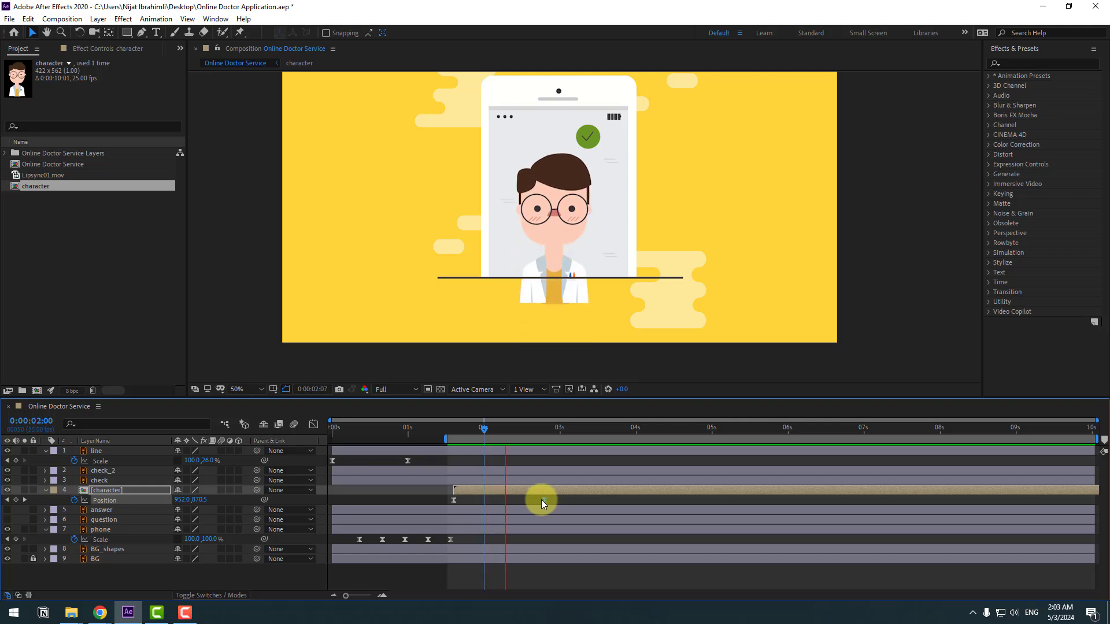
- Move the character layer beneath the phone layer in the stack
{"action": "left_click_drag", "start_coordinate": [511, 428], "coordinate": [547, 429]}
{"action": "left_click", "coordinate": [106, 490]}
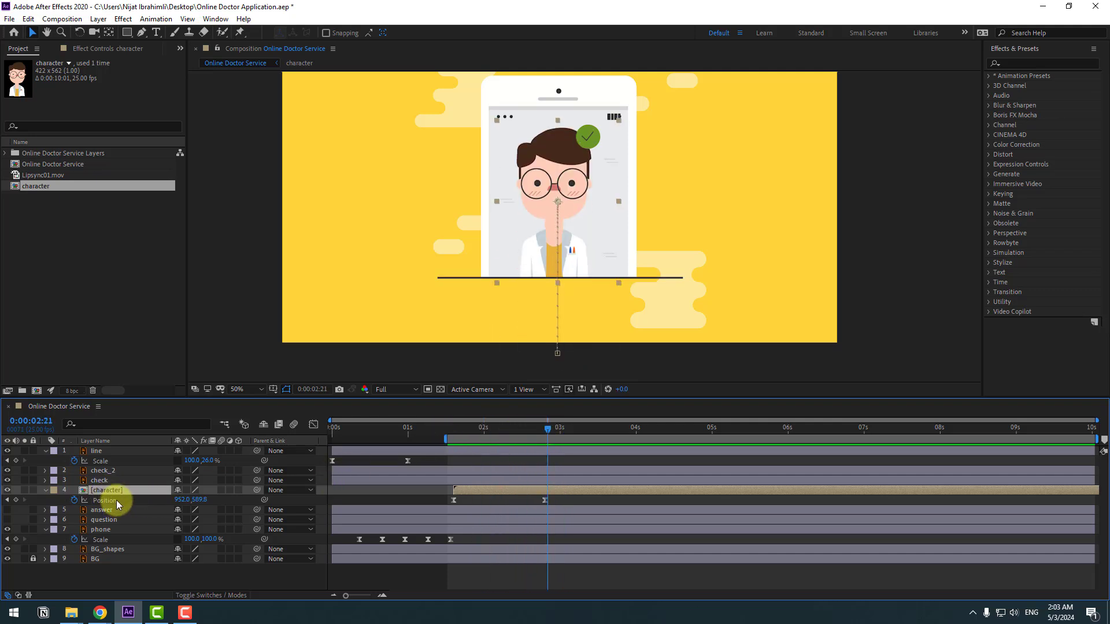
{"action": "left_click_drag", "start_coordinate": [106, 491], "coordinate": [112, 535]}
{"action": "left_click", "coordinate": [100, 512]}
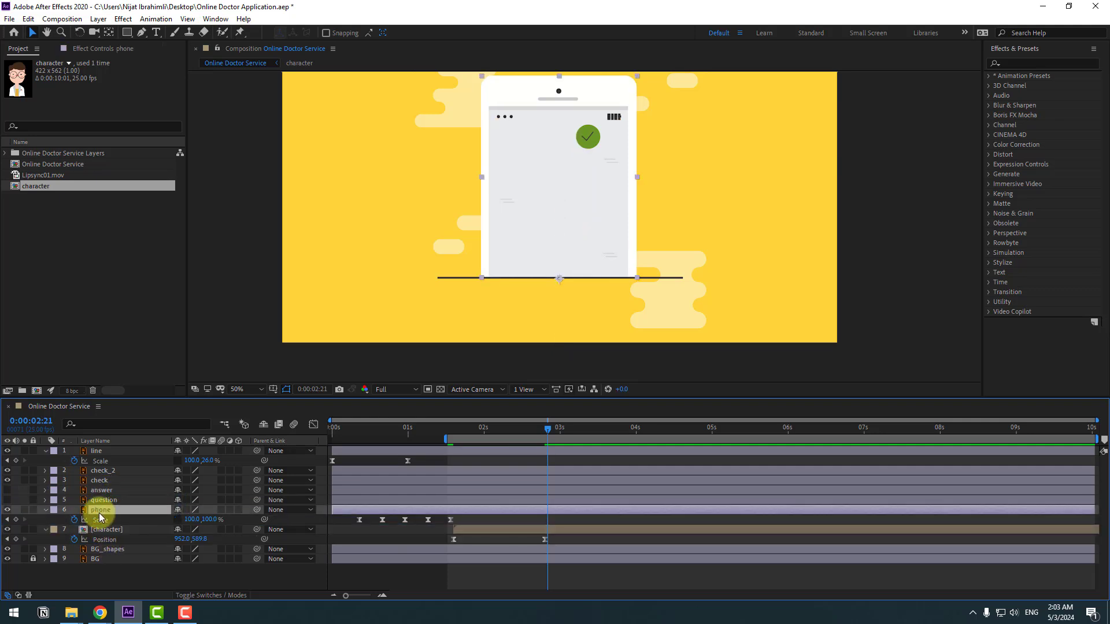
- Duplicate the phone layer below the character and set the character's Track Matte to Alpha Matte 'phone'
{"action": "key", "text": "ctrl+d"}
{"action": "left_click_drag", "start_coordinate": [99, 509], "coordinate": [114, 547]}
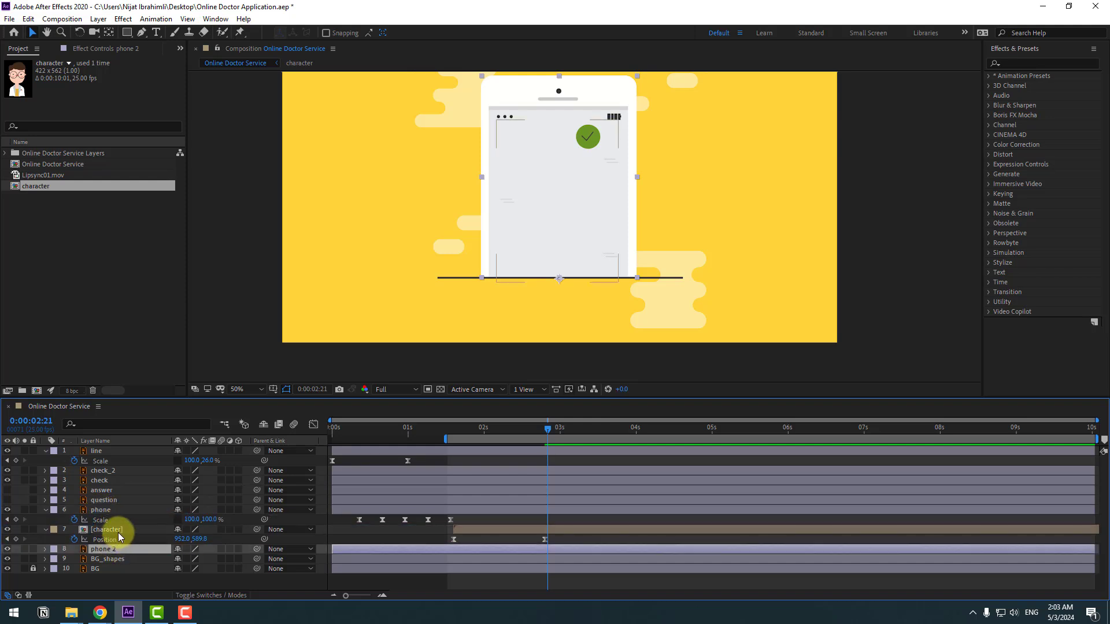
{"action": "left_click", "coordinate": [117, 531]}
{"action": "left_click", "coordinate": [210, 594]}
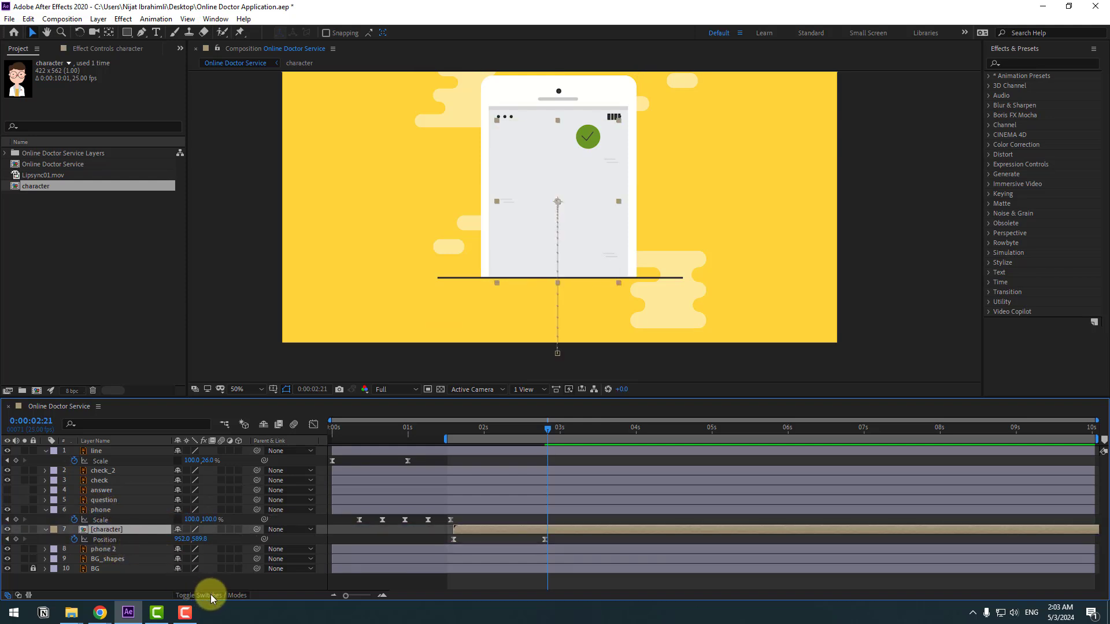
{"action": "left_click", "coordinate": [249, 530]}
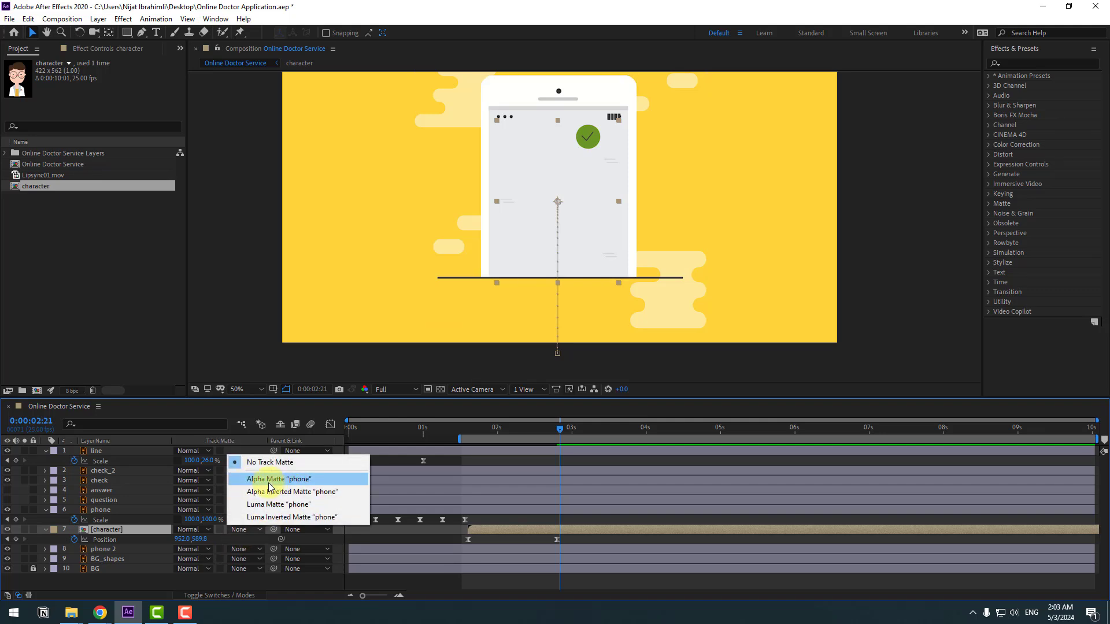
{"action": "left_click", "coordinate": [298, 481]}
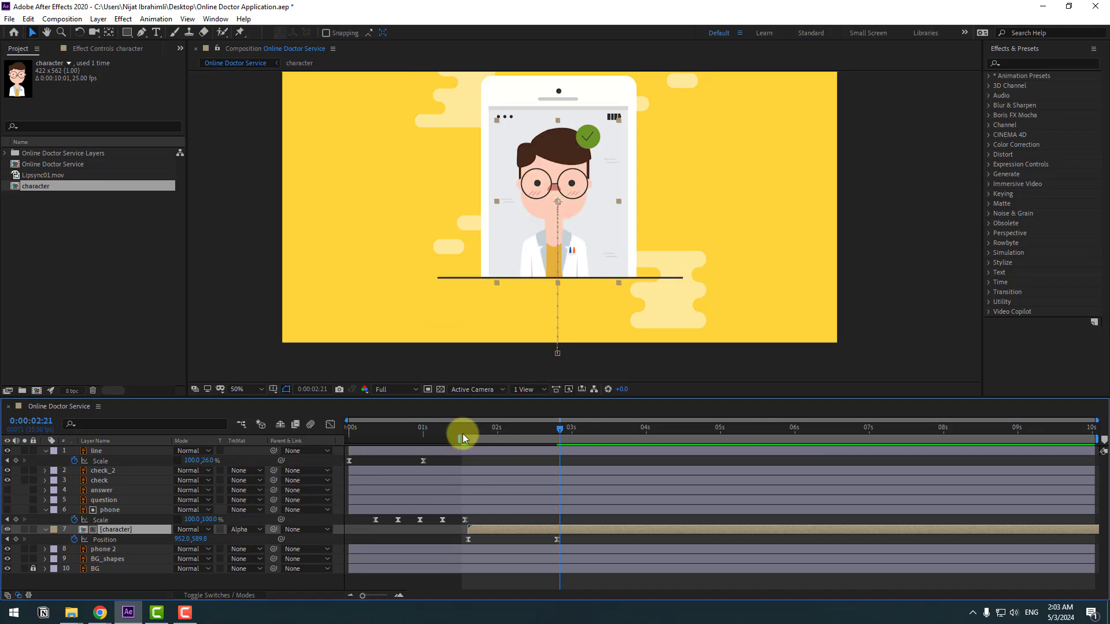
- Slide the character layer earlier so its rise into the phone starts before one second
{"action": "mouse_move", "coordinate": [463, 434]}
{"action": "left_mouse_down"}
{"action": "mouse_move", "coordinate": [505, 432]}
{"action": "mouse_move", "coordinate": [438, 436]}
{"action": "mouse_move", "coordinate": [462, 435]}
{"action": "left_mouse_up"}
{"action": "left_click_drag", "start_coordinate": [490, 529], "coordinate": [460, 529]}
{"action": "mouse_move", "coordinate": [417, 437]}
{"action": "left_mouse_down"}
{"action": "mouse_move", "coordinate": [457, 436]}
{"action": "mouse_move", "coordinate": [409, 438]}
{"action": "left_mouse_up"}
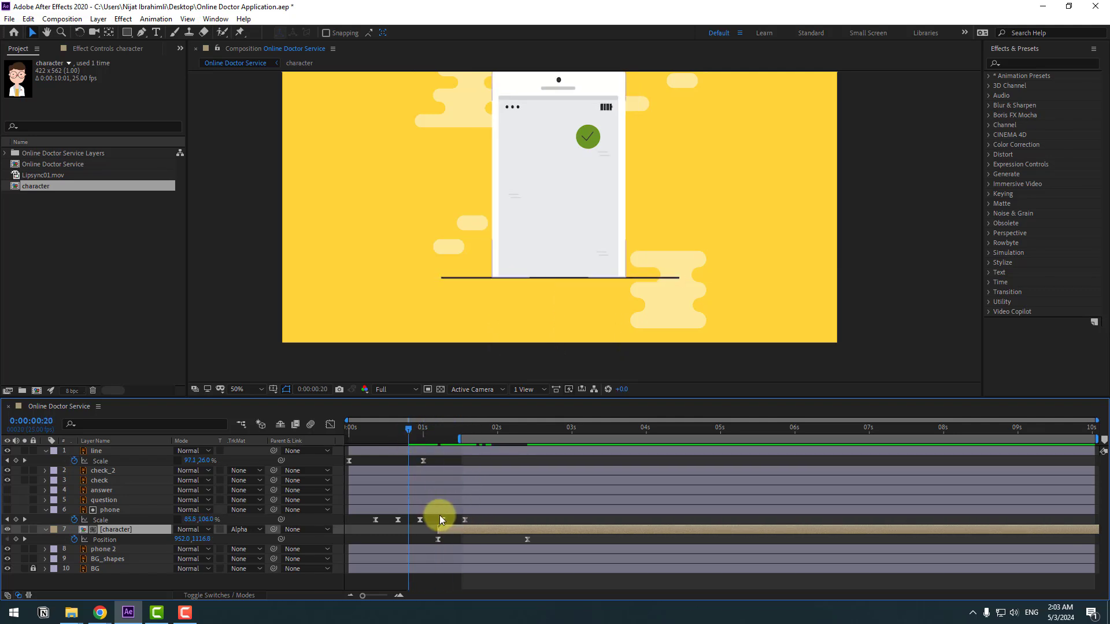
{"action": "left_click_drag", "start_coordinate": [434, 529], "coordinate": [422, 529]}
{"action": "left_click_drag", "start_coordinate": [396, 428], "coordinate": [502, 434]}
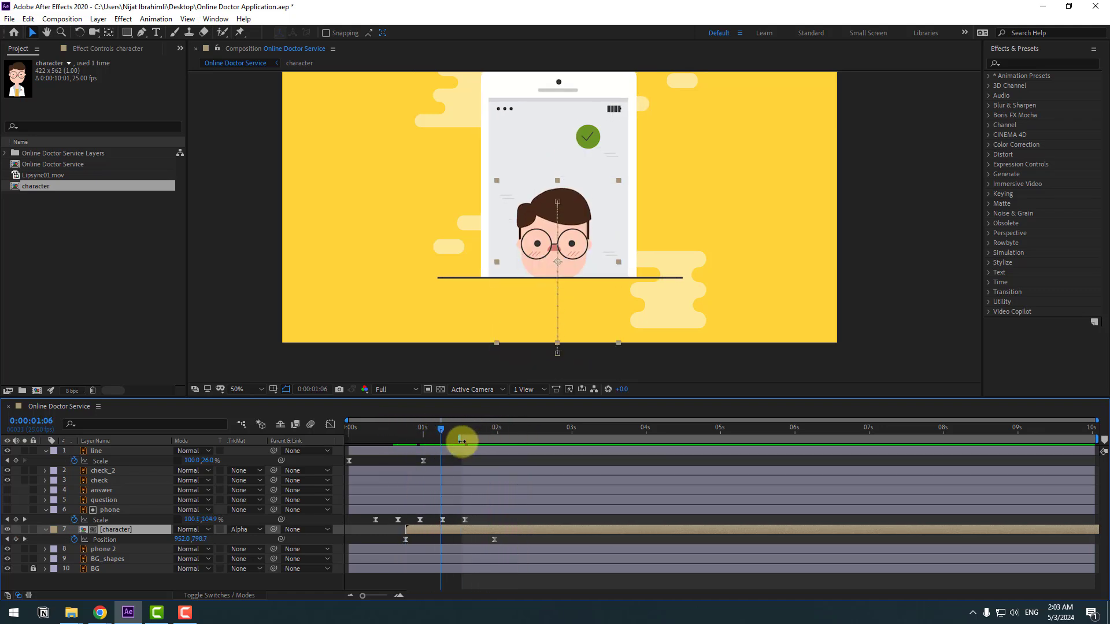
- In the character composition, parent the eyes, glasses, face and nose layers to the head
{"action": "double_click", "coordinate": [122, 532]}
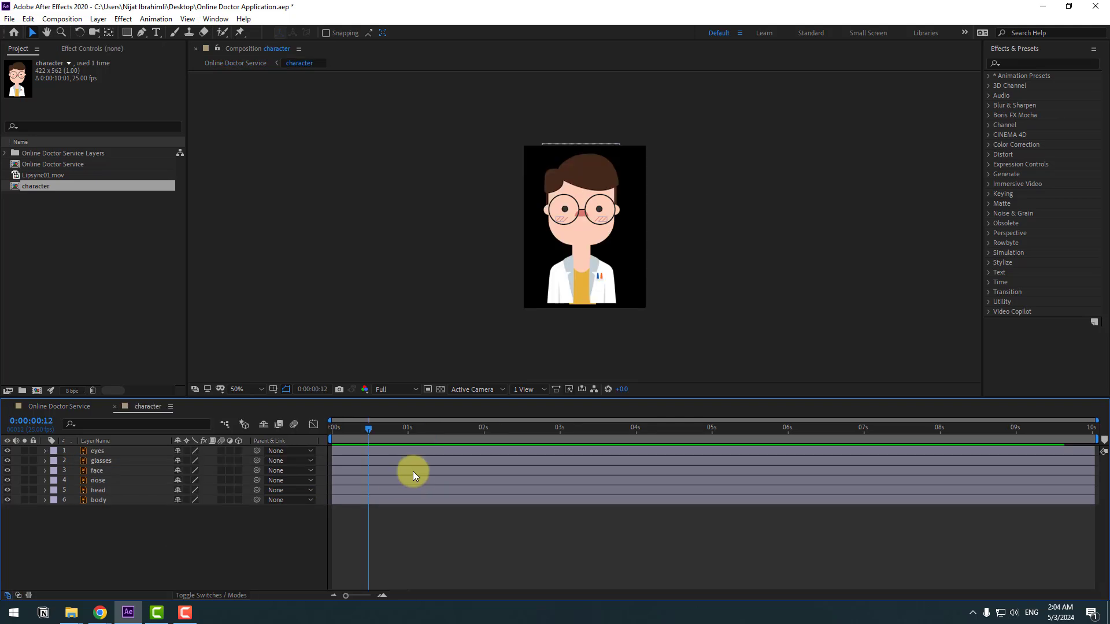
{"action": "left_click", "coordinate": [123, 428]}
{"action": "left_click_drag", "start_coordinate": [385, 426], "coordinate": [480, 428]}
{"action": "left_click", "coordinate": [164, 406]}
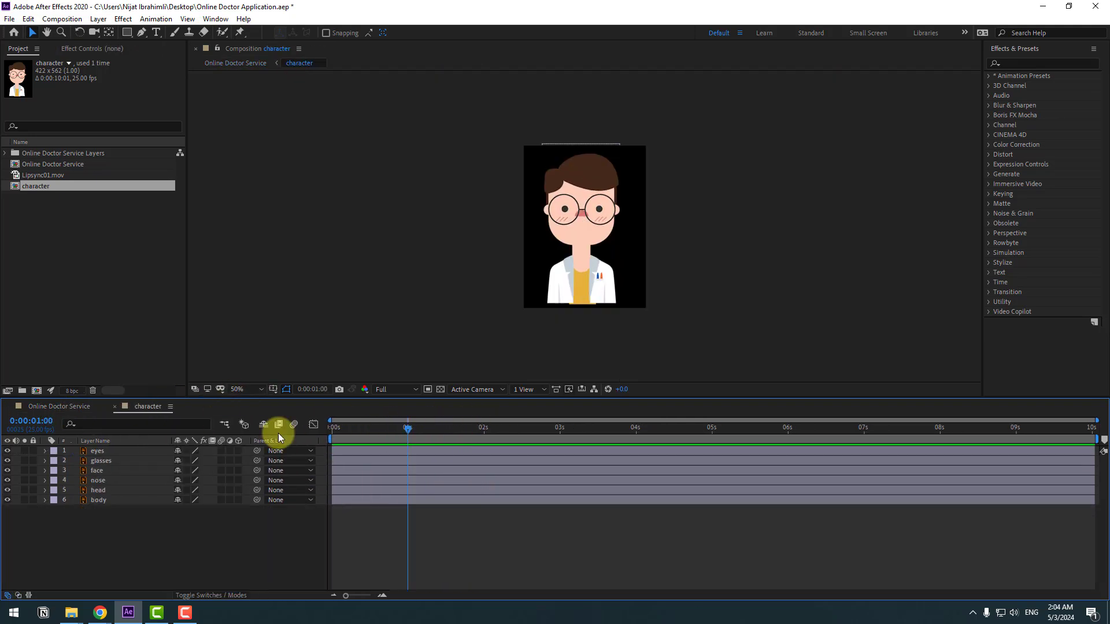
{"action": "left_click", "coordinate": [100, 451]}
{"action": "left_click", "coordinate": [109, 460], "text": "ctrl"}
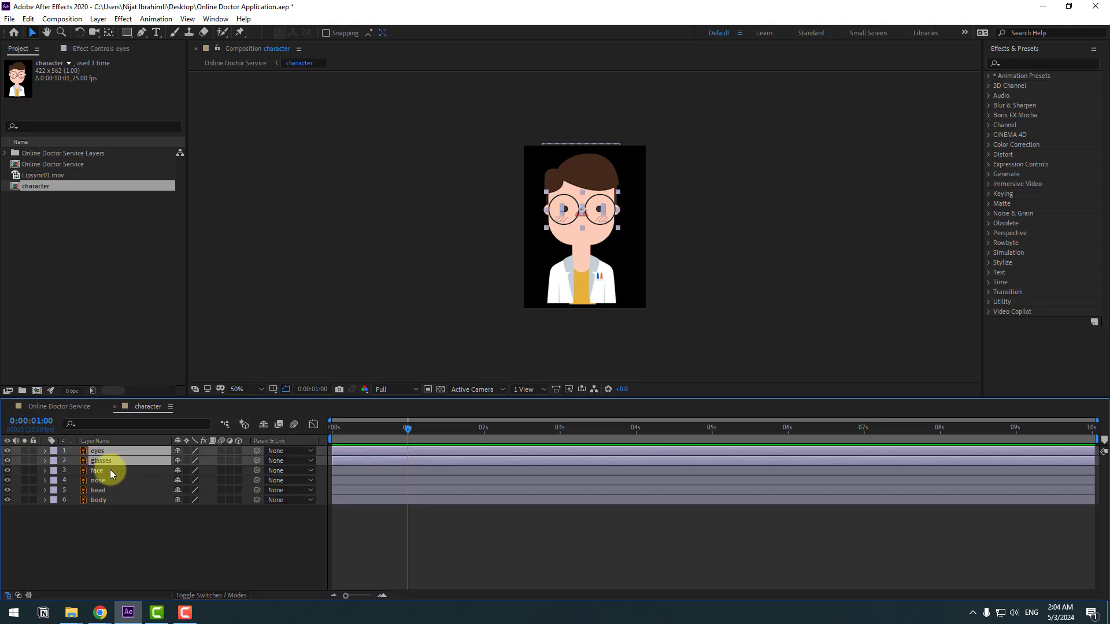
{"action": "left_click", "coordinate": [106, 470], "text": "ctrl"}
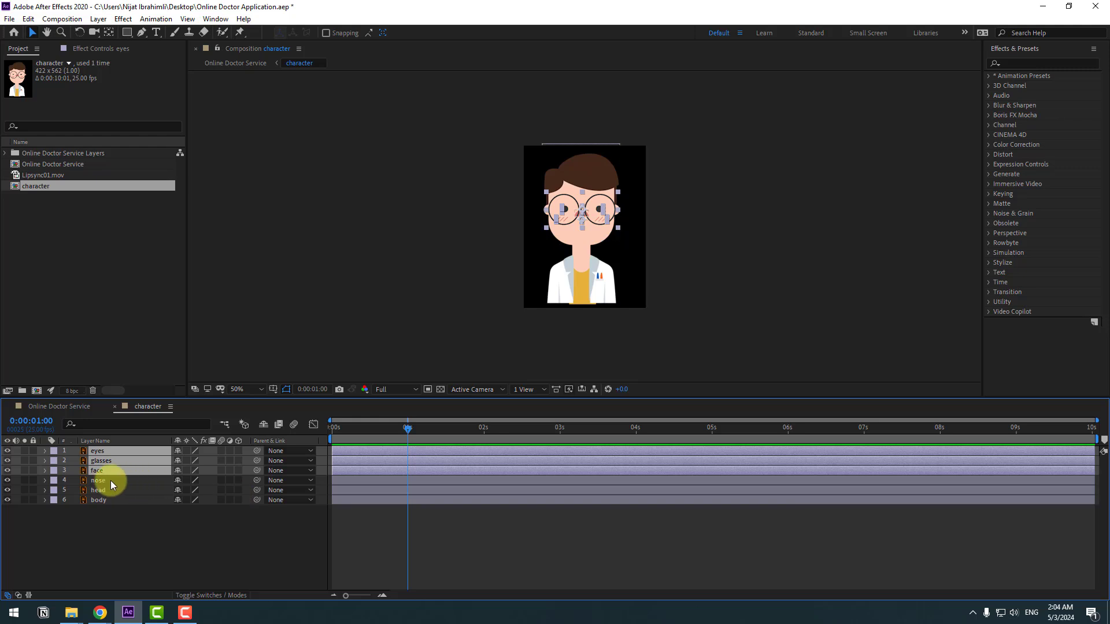
{"action": "left_click", "coordinate": [110, 480], "text": "ctrl"}
{"action": "left_click_drag", "start_coordinate": [256, 451], "coordinate": [102, 490]}
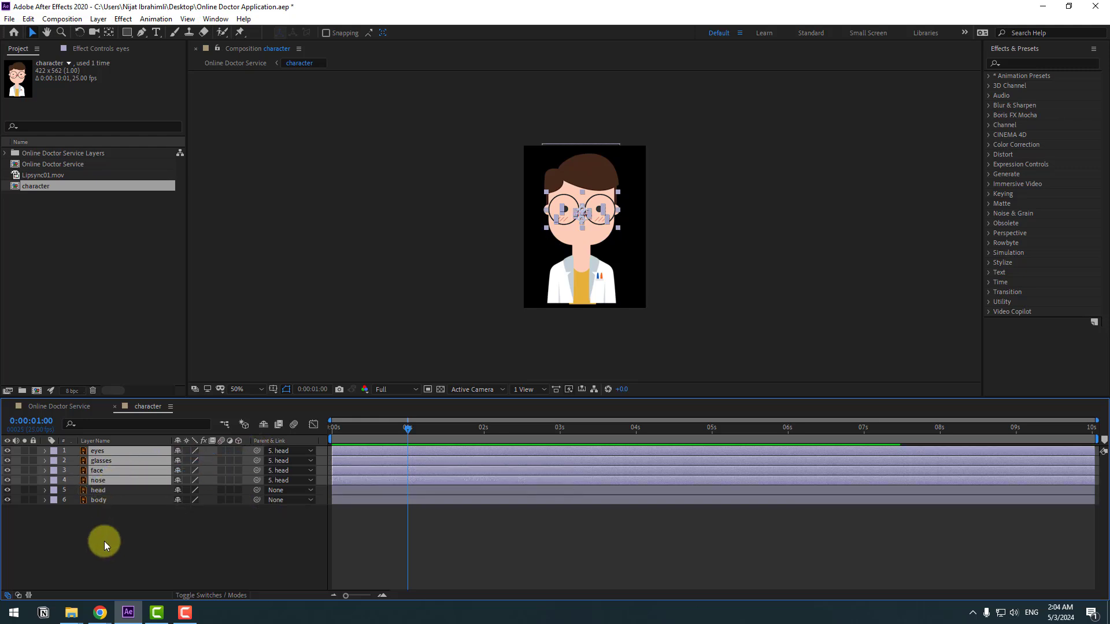
- Solo the head and move its anchor point down to the chin with the Pan Behind tool
{"action": "left_click", "coordinate": [102, 559]}
{"action": "left_click", "coordinate": [102, 490]}
{"action": "scroll", "coordinate": [549, 339], "scroll_direction": "up", "scroll_amount": 4}
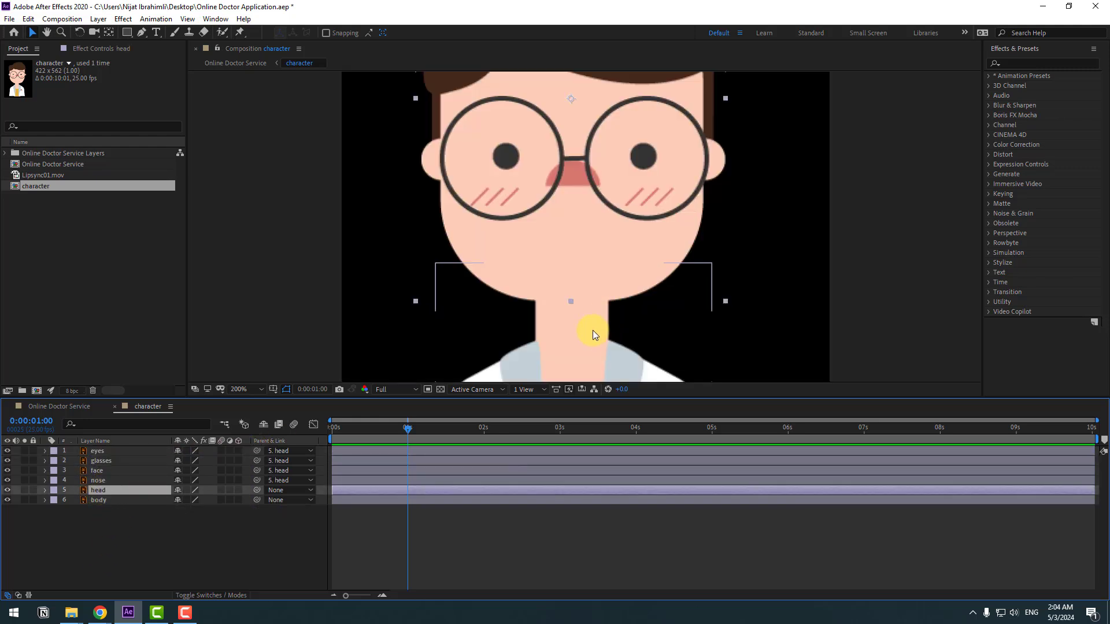
{"action": "left_click", "coordinate": [24, 490]}
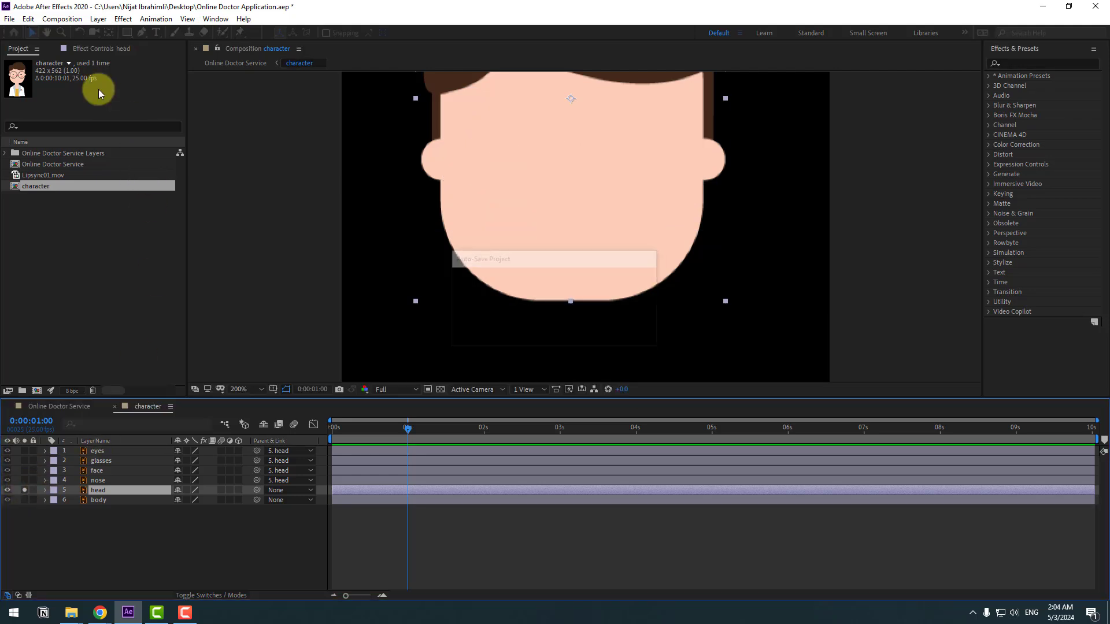
{"action": "left_click", "coordinate": [107, 32]}
{"action": "left_click_drag", "start_coordinate": [572, 107], "coordinate": [573, 300]}
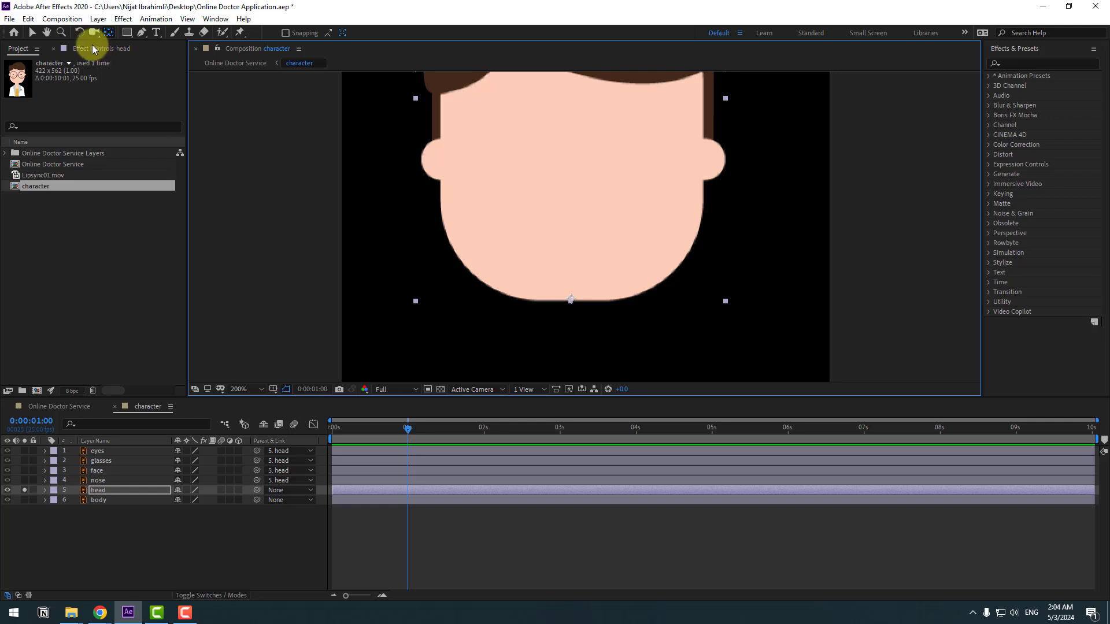
{"action": "left_click", "coordinate": [33, 33]}
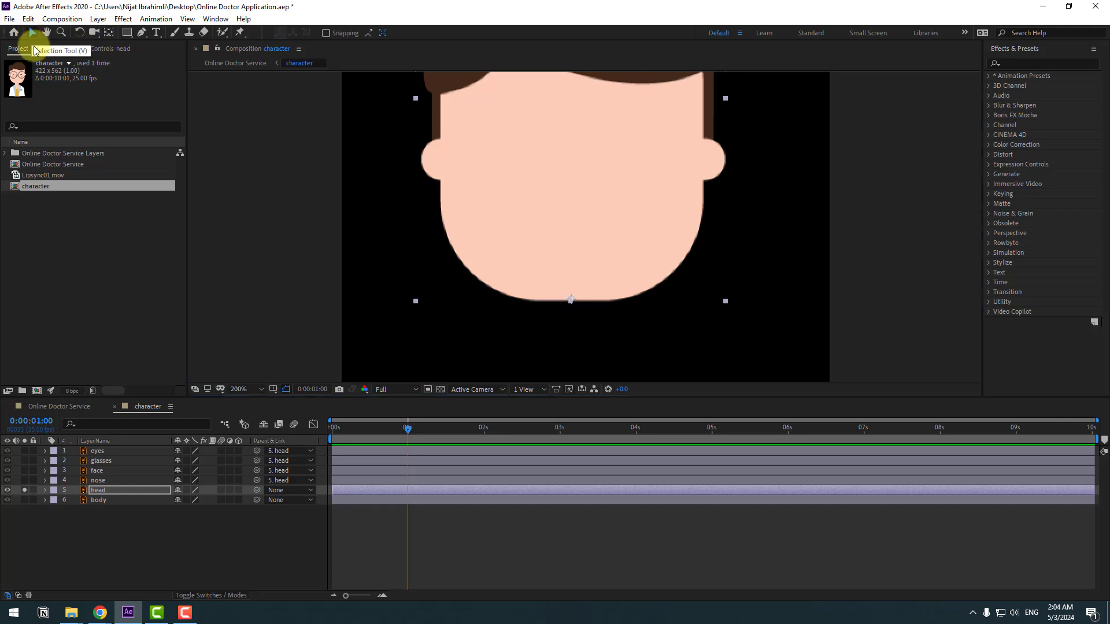
{"action": "left_click", "coordinate": [25, 490]}
{"action": "key", "text": "slash"}
{"action": "key", "text": "r"}
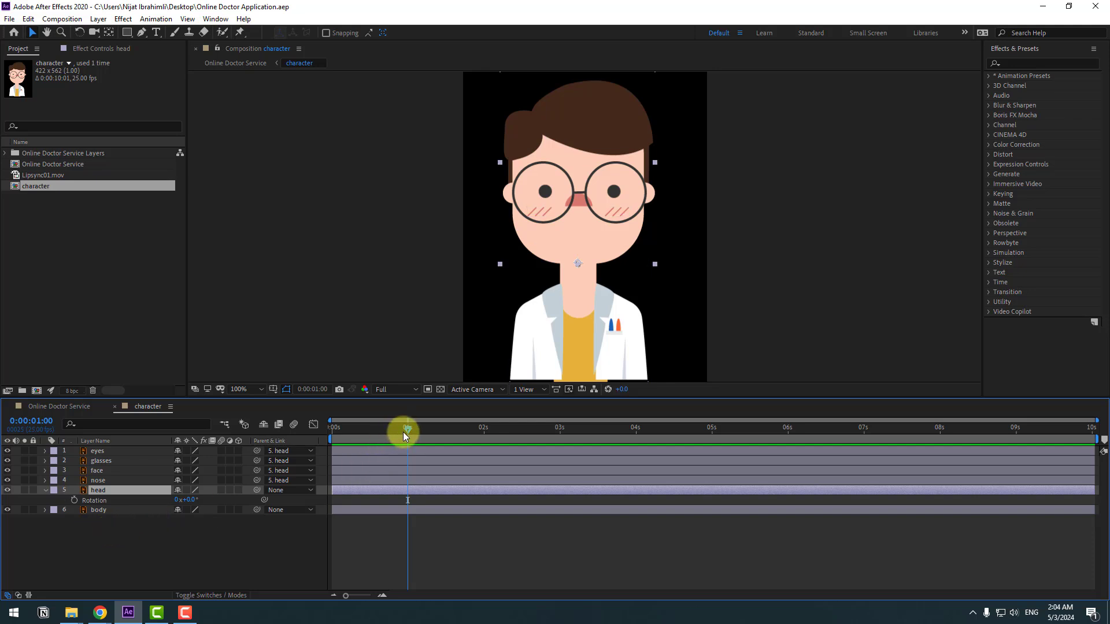
- Keyframe the head's Rotation at 0s, tilting it to −18°
{"action": "left_click_drag", "start_coordinate": [403, 432], "coordinate": [332, 432]}
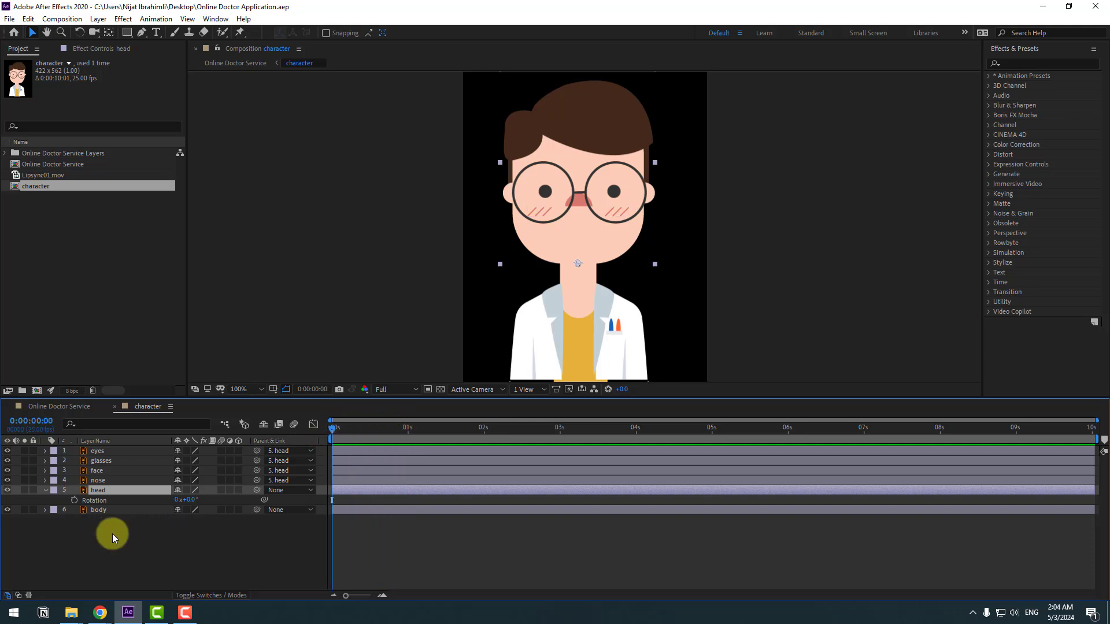
{"action": "left_click", "coordinate": [74, 500]}
{"action": "left_click_drag", "start_coordinate": [186, 504], "coordinate": [179, 501]}
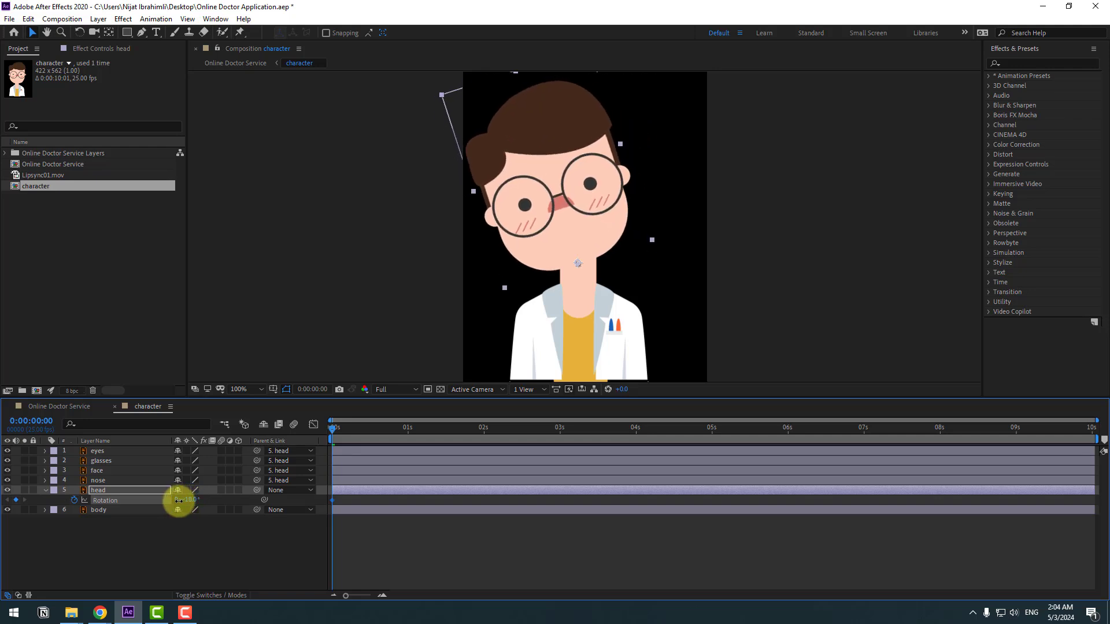
- Move the body's anchor point to its bottom edge and set a body Rotation keyframe at 0°
{"action": "left_click", "coordinate": [93, 510]}
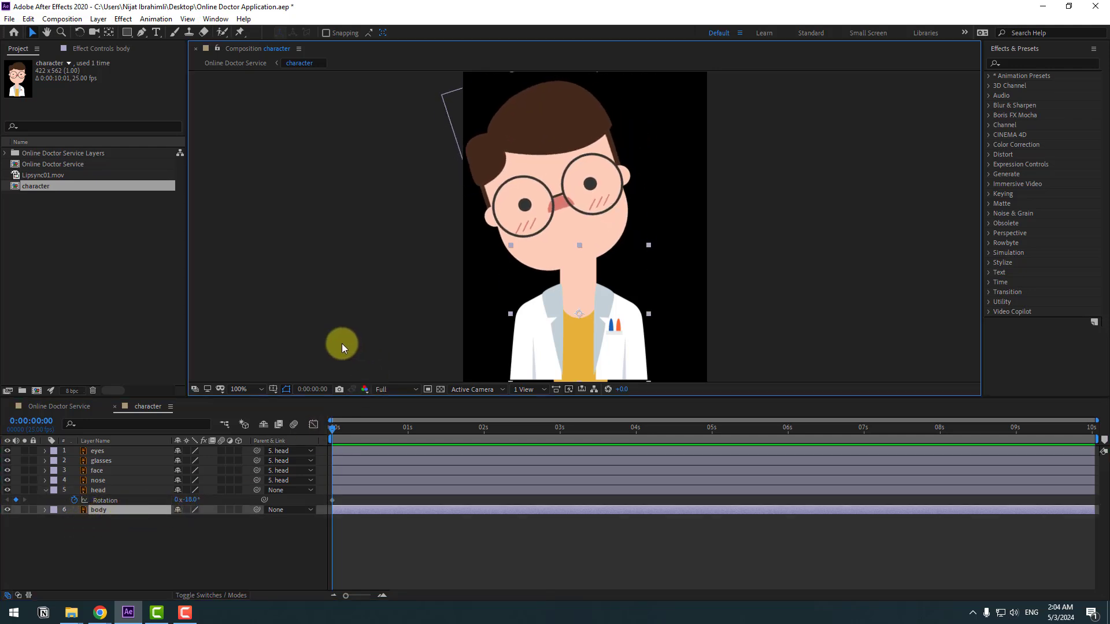
{"action": "left_click_drag", "start_coordinate": [342, 343], "coordinate": [322, 299]}
{"action": "left_click", "coordinate": [109, 33]}
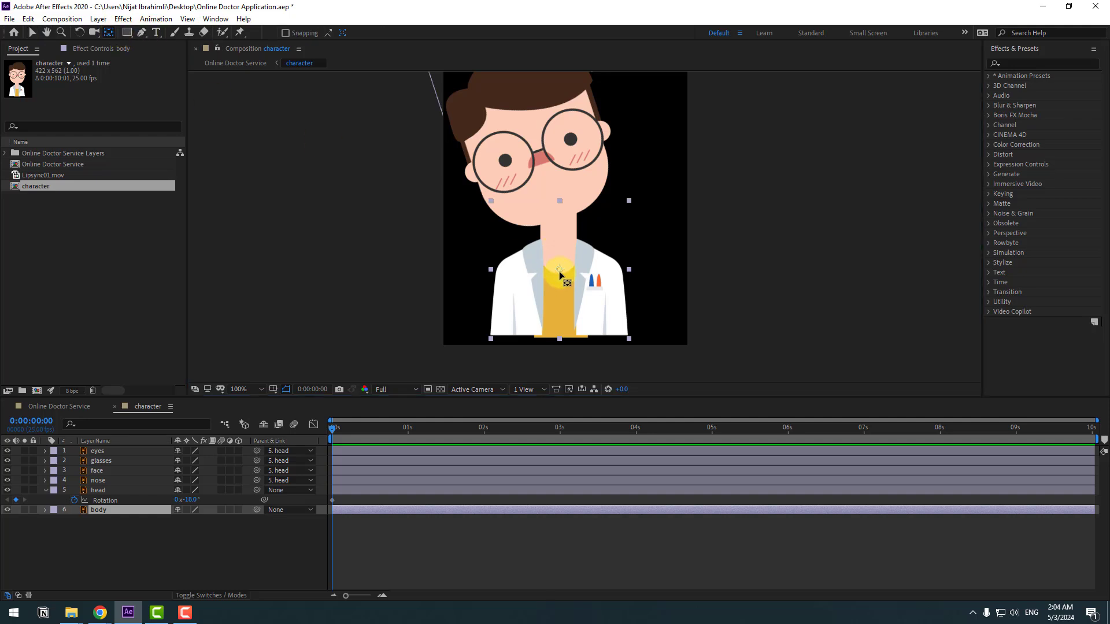
{"action": "left_click_drag", "start_coordinate": [560, 274], "coordinate": [562, 337]}
{"action": "key", "text": "v"}
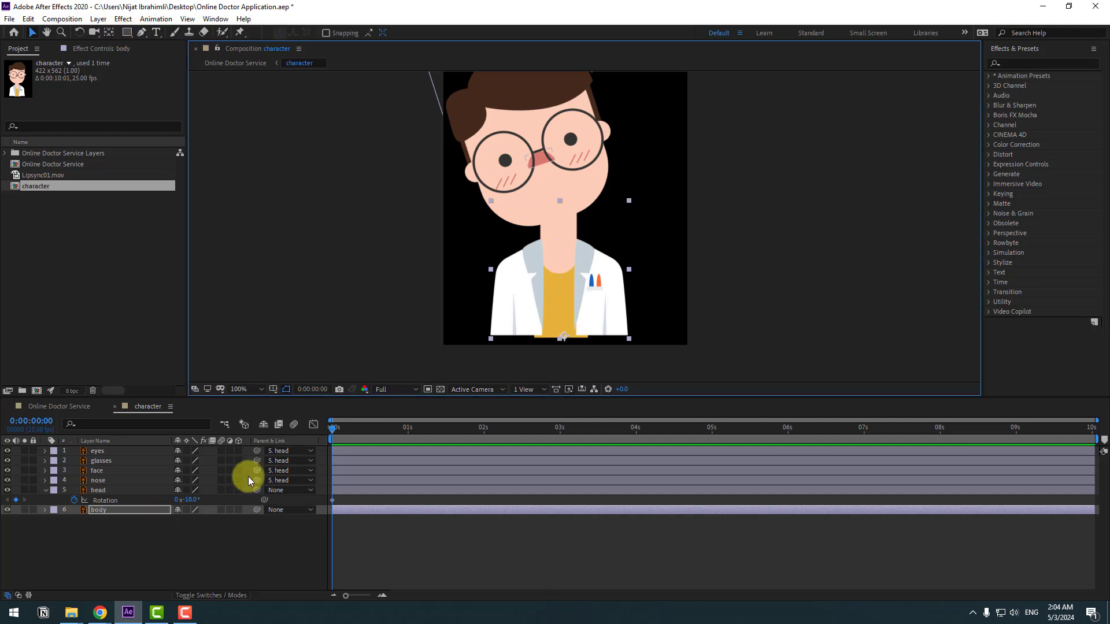
{"action": "left_click", "coordinate": [73, 520]}
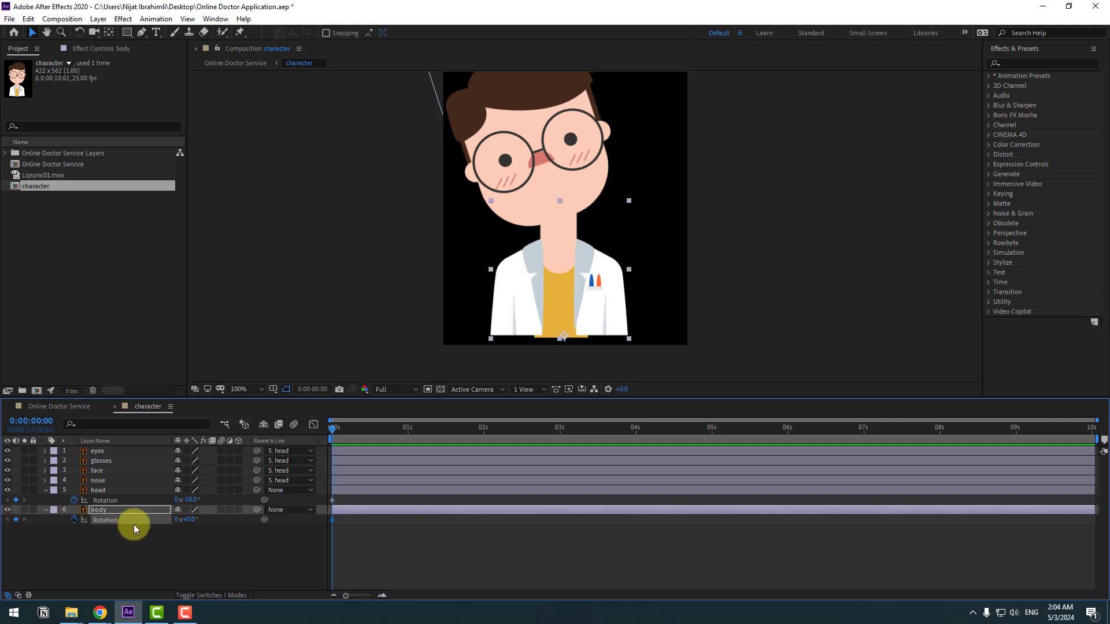
{"action": "left_click", "coordinate": [96, 491]}
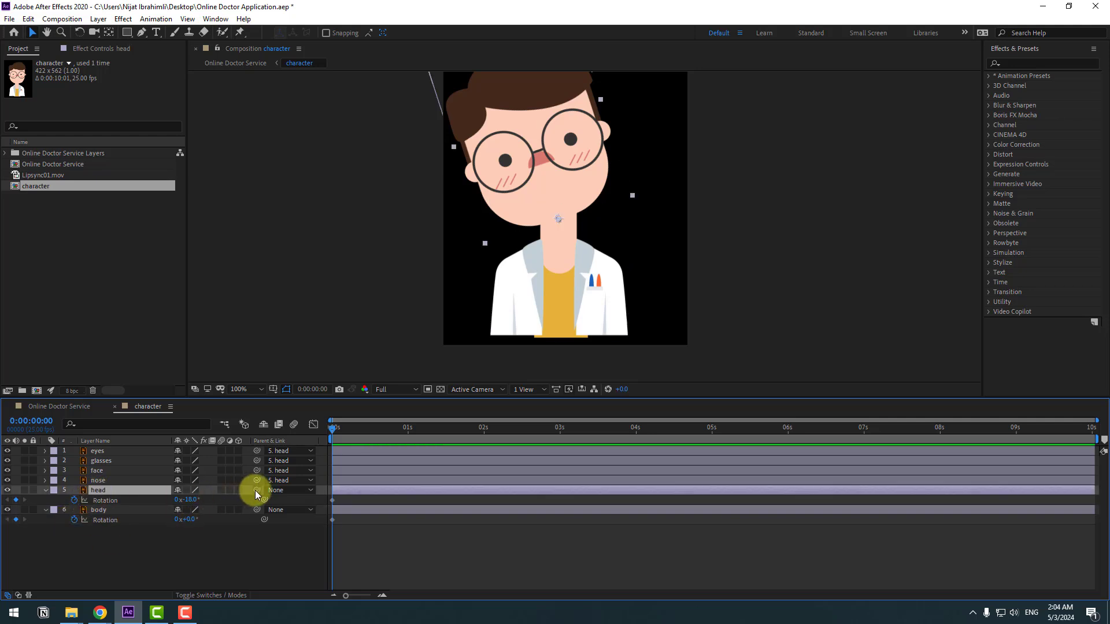
- Parent the head to the body, then at frame 10 set body Rotation 0° and head 10°
{"action": "left_click_drag", "start_coordinate": [256, 491], "coordinate": [102, 517]}
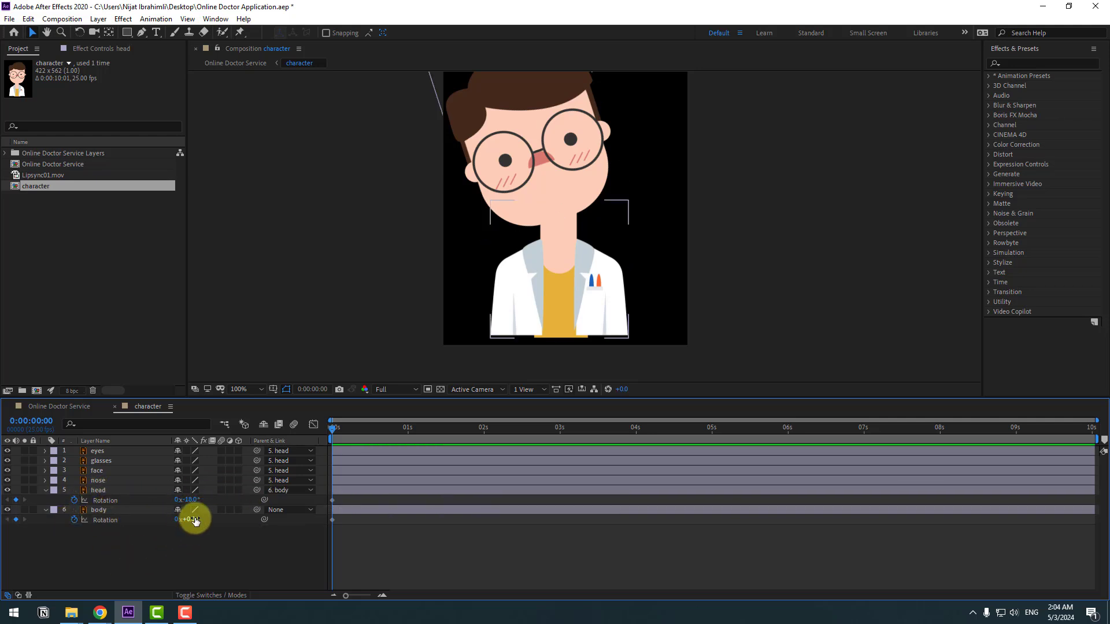
{"action": "left_click_drag", "start_coordinate": [193, 519], "coordinate": [176, 520]}
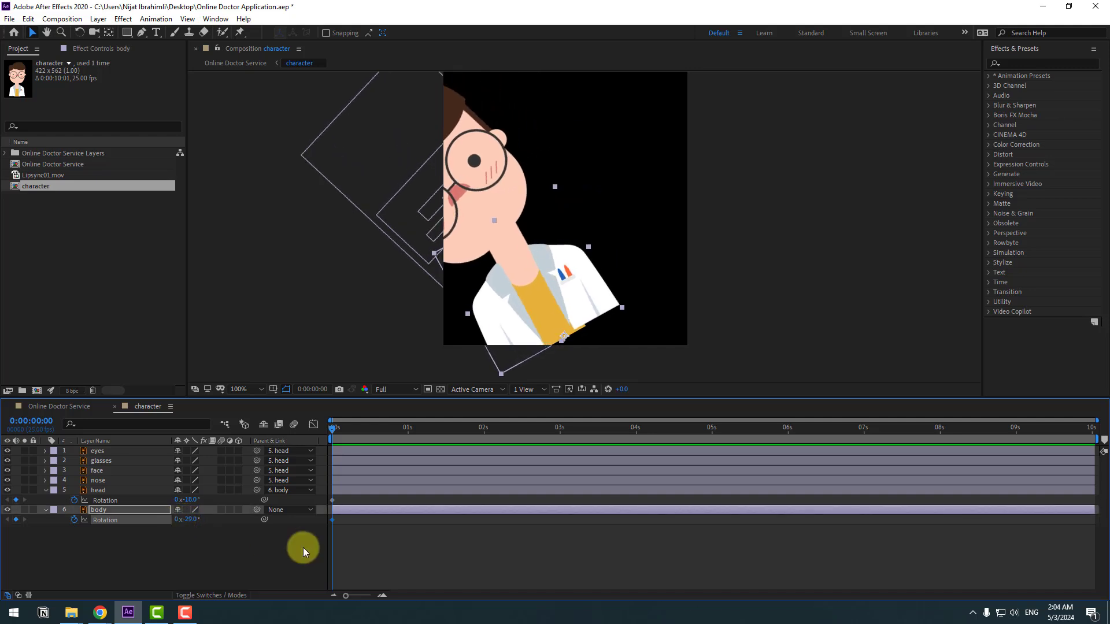
{"action": "key", "text": "shift+Page_Down"}
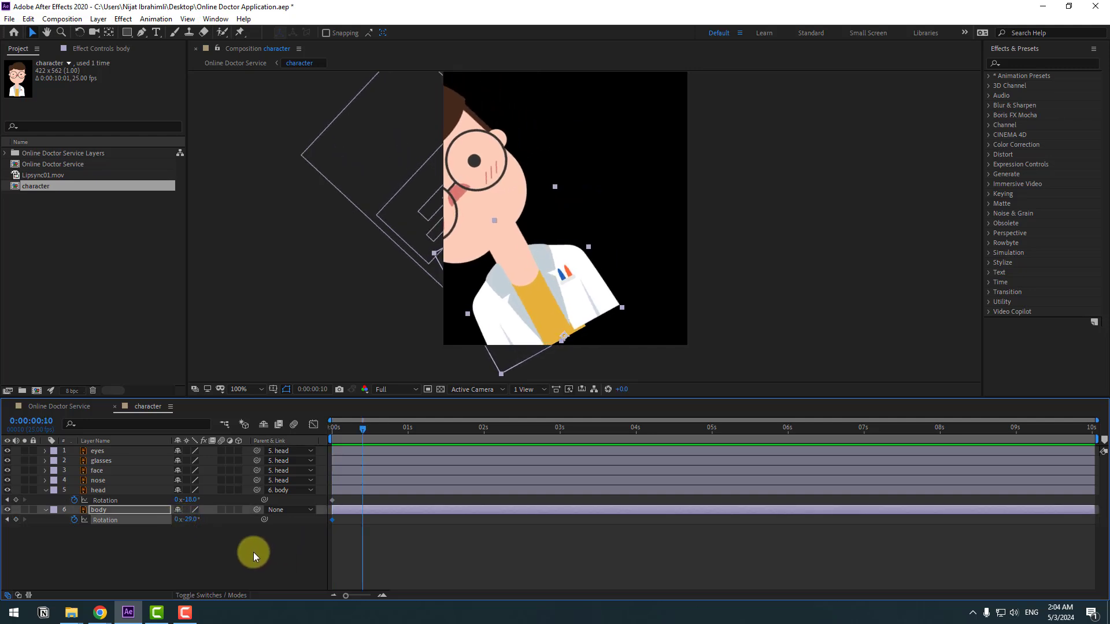
{"action": "left_click", "coordinate": [186, 519]}
{"action": "type", "text": "0"}
{"action": "key", "text": "Return"}
{"action": "left_click", "coordinate": [189, 501]}
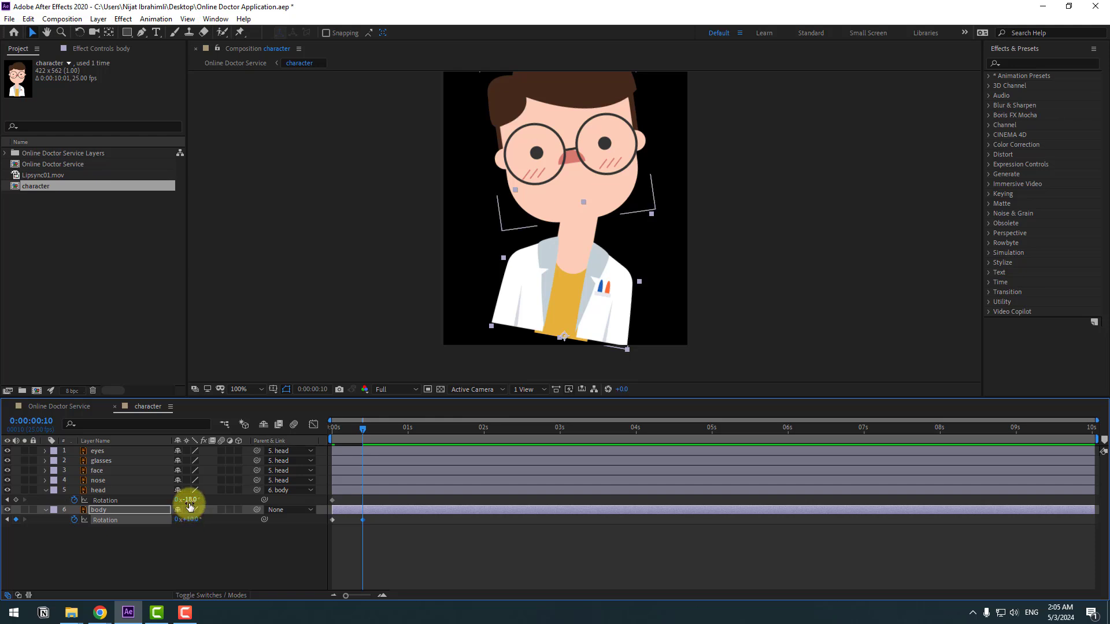
{"action": "type", "text": "10"}
{"action": "key", "text": "Return"}
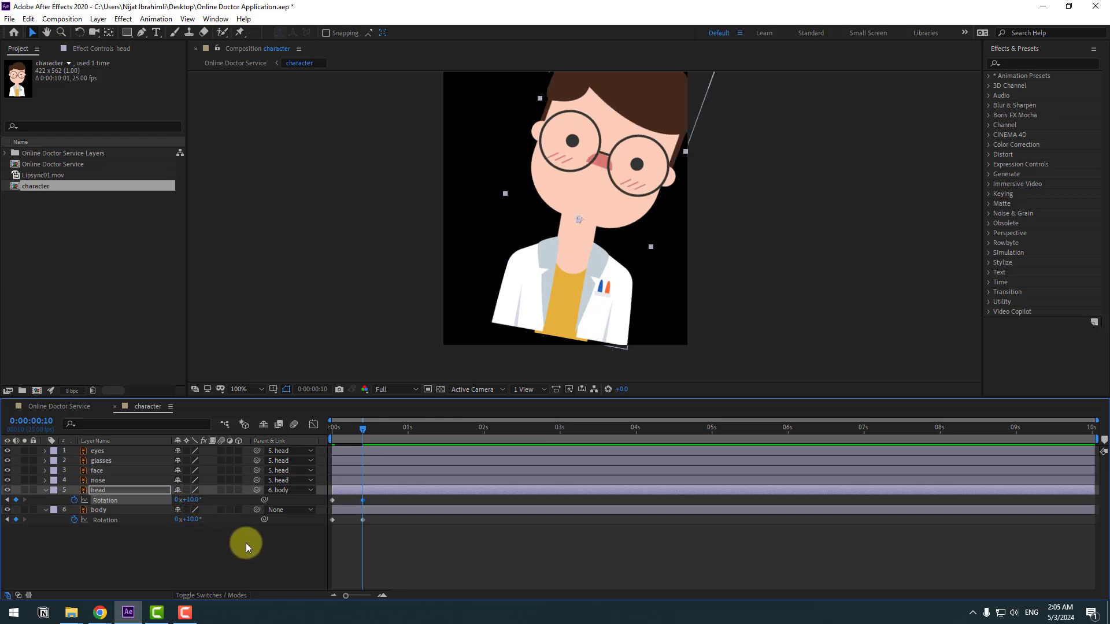
- At frame 20, set both body and head Rotation to −5°
{"action": "key", "text": "shift+Page_Down"}
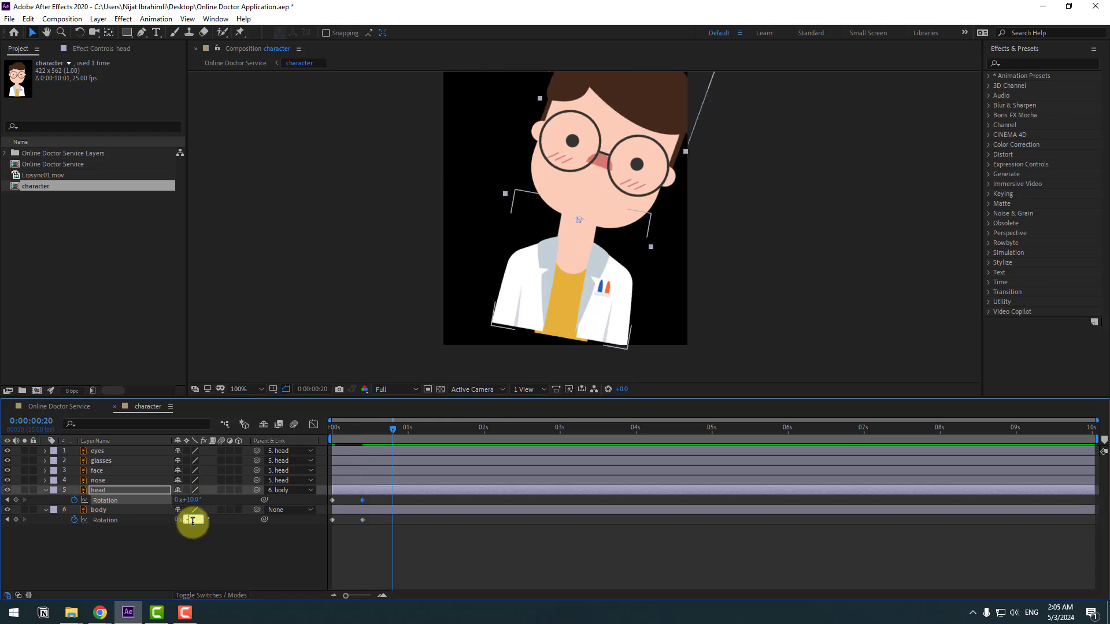
{"action": "type", "text": "-5"}
{"action": "key", "text": "Return"}
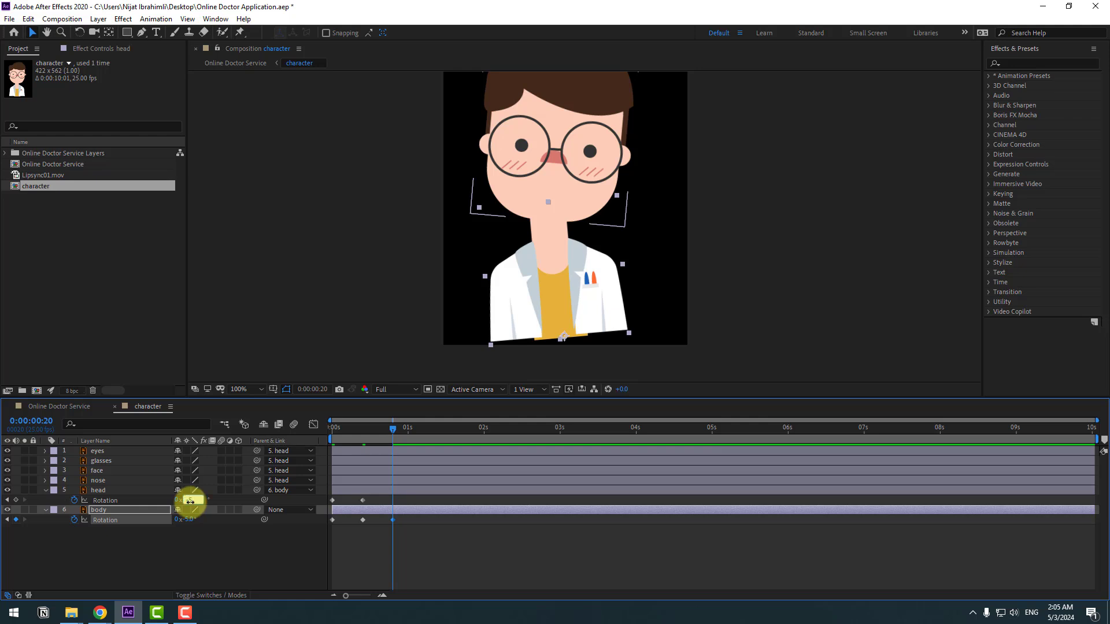
{"action": "type", "text": "-5"}
{"action": "key", "text": "Return"}
- Key body and head Rotation at 2.5° at 1:05, then back to 0° at 1:15
{"action": "key", "text": "shift+Page_Down"}
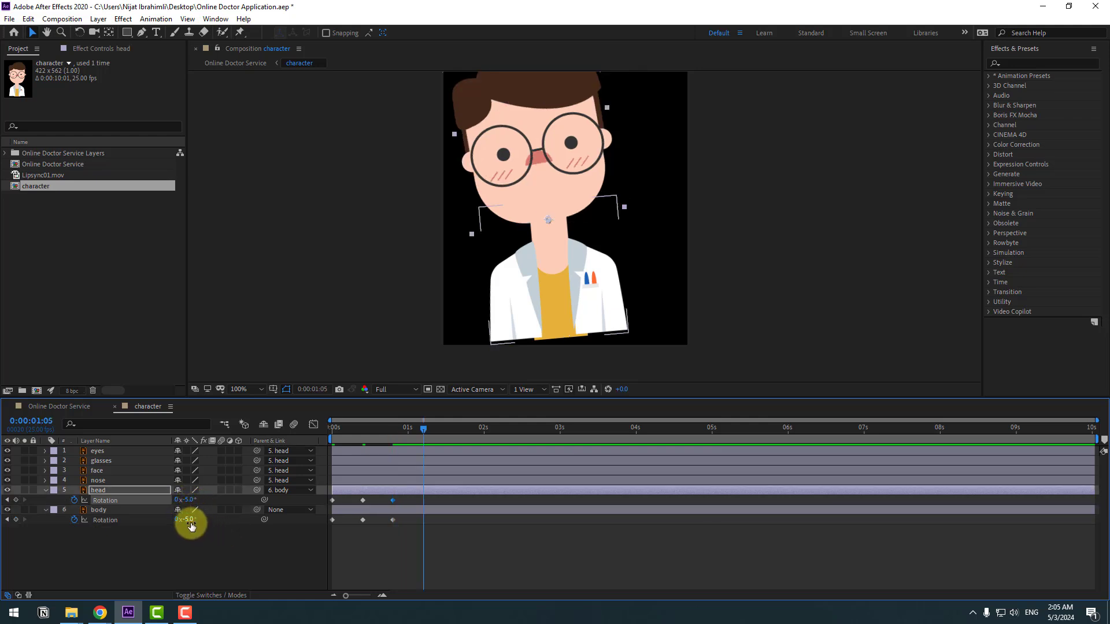
{"action": "left_click", "coordinate": [190, 520]}
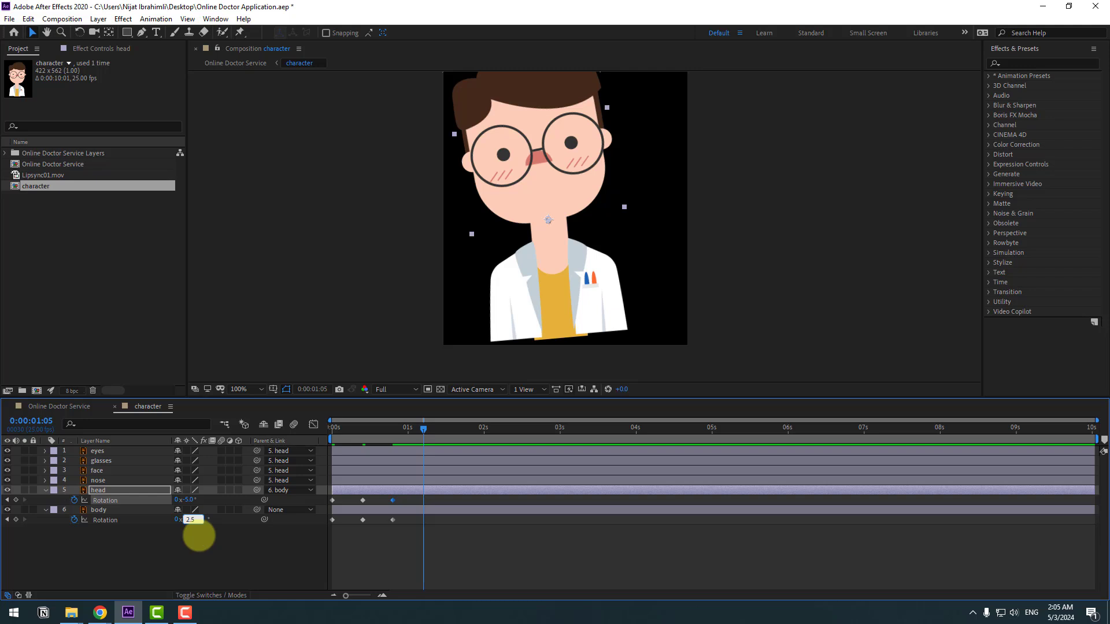
{"action": "type", "text": "2.5"}
{"action": "key", "text": "Return"}
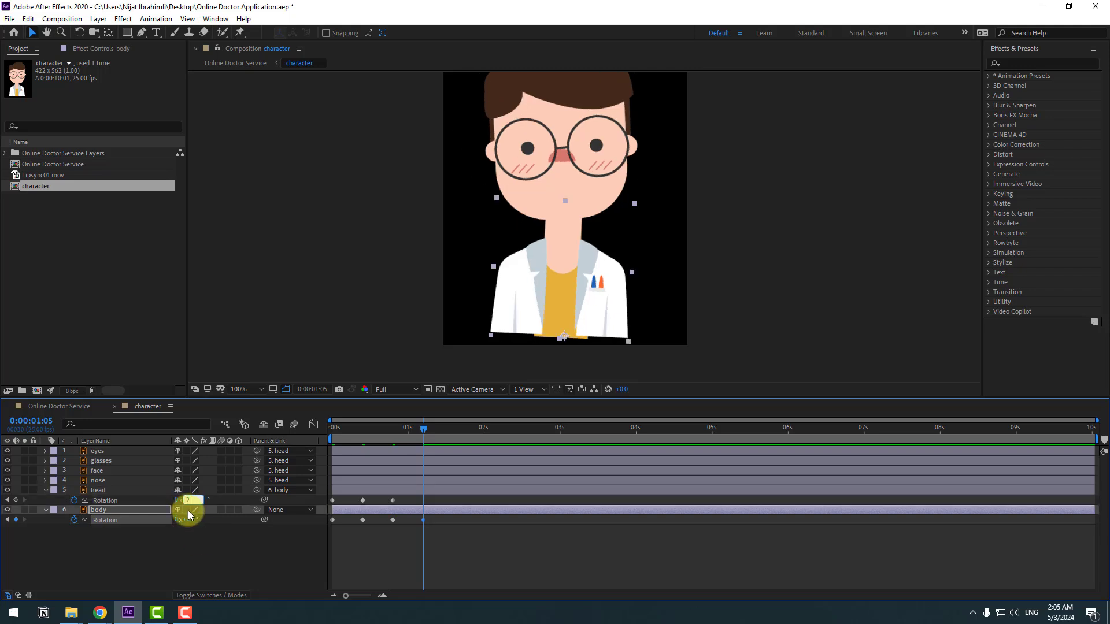
{"action": "type", "text": "2.5"}
{"action": "key", "text": "Return"}
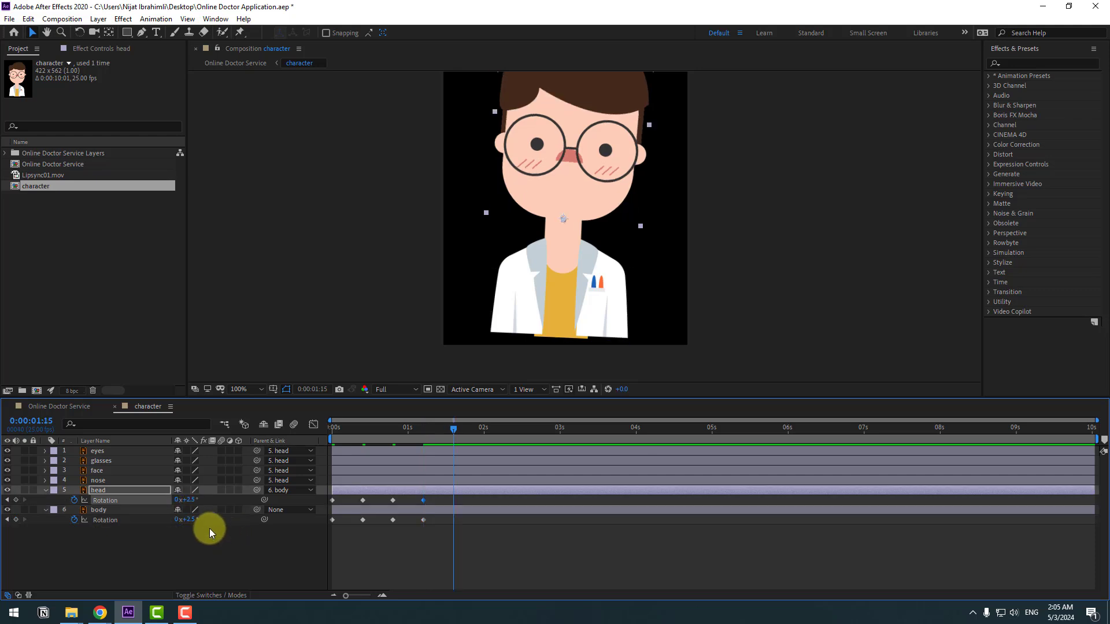
{"action": "left_click", "coordinate": [191, 520]}
{"action": "type", "text": "0"}
{"action": "key", "text": "Return"}
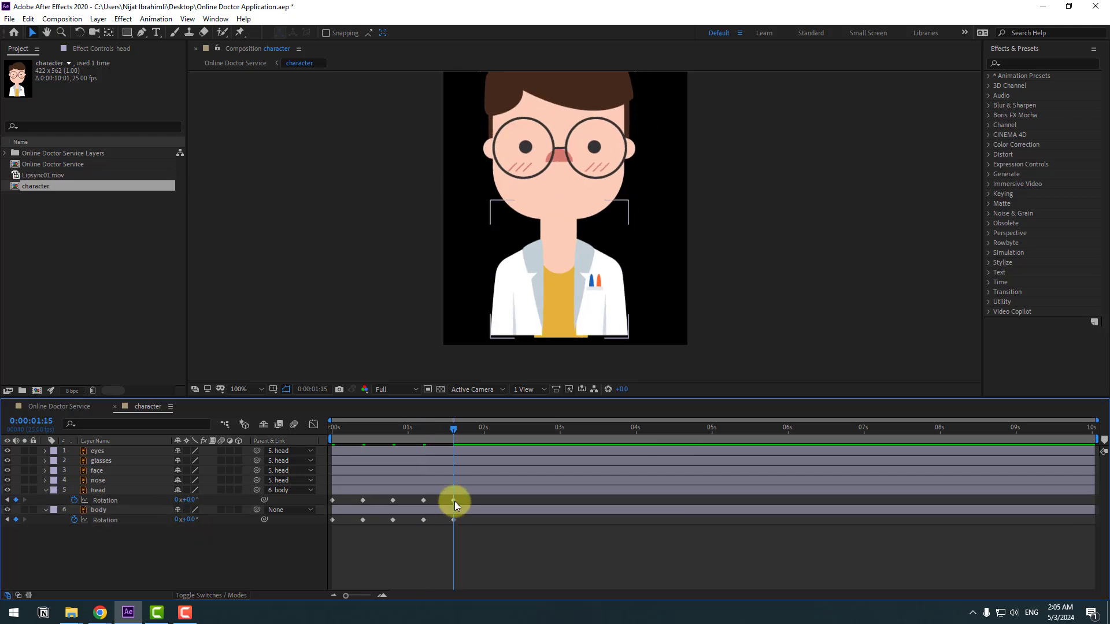
- Apply Easy Ease to all head and body Rotation keyframes and play back the sway
{"action": "left_click_drag", "start_coordinate": [463, 496], "coordinate": [333, 522]}
{"action": "right_click", "coordinate": [333, 520]}
{"action": "mouse_move", "coordinate": [347, 513]}
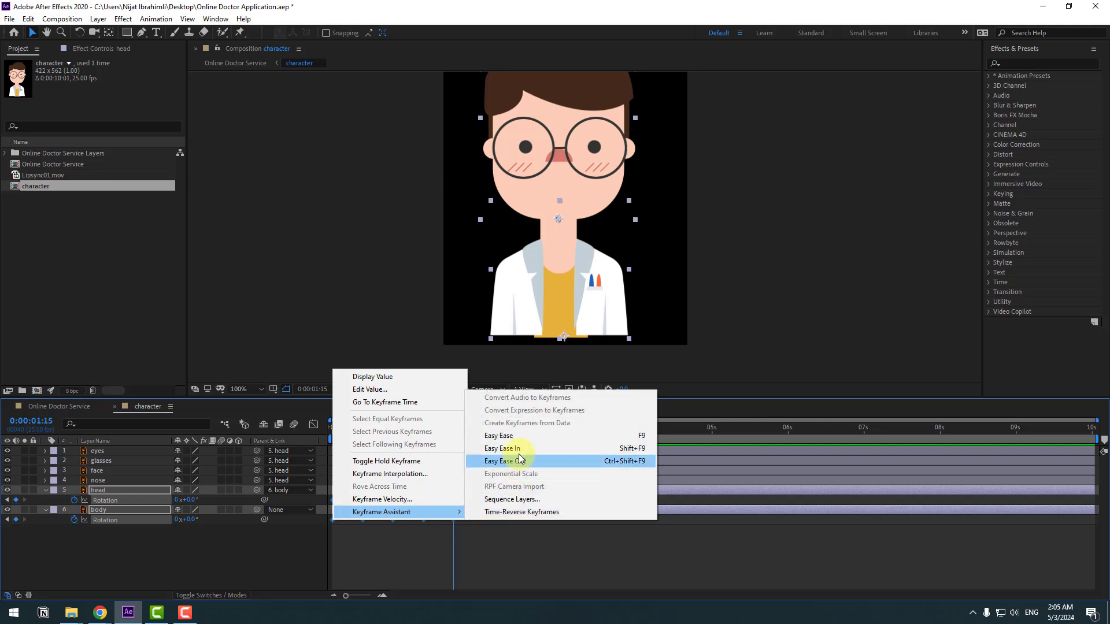
{"action": "left_click", "coordinate": [517, 440]}
{"action": "key", "text": "space"}
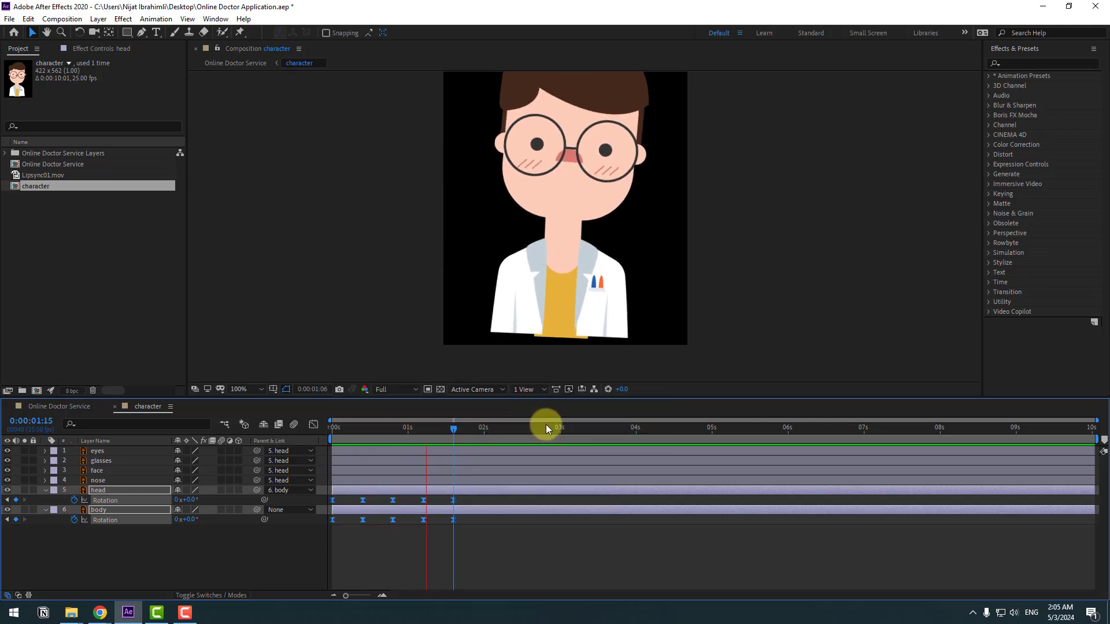
- Check the character's rise in the scene and shift the sway rotation keyframes slightly later
{"action": "left_click", "coordinate": [63, 407]}
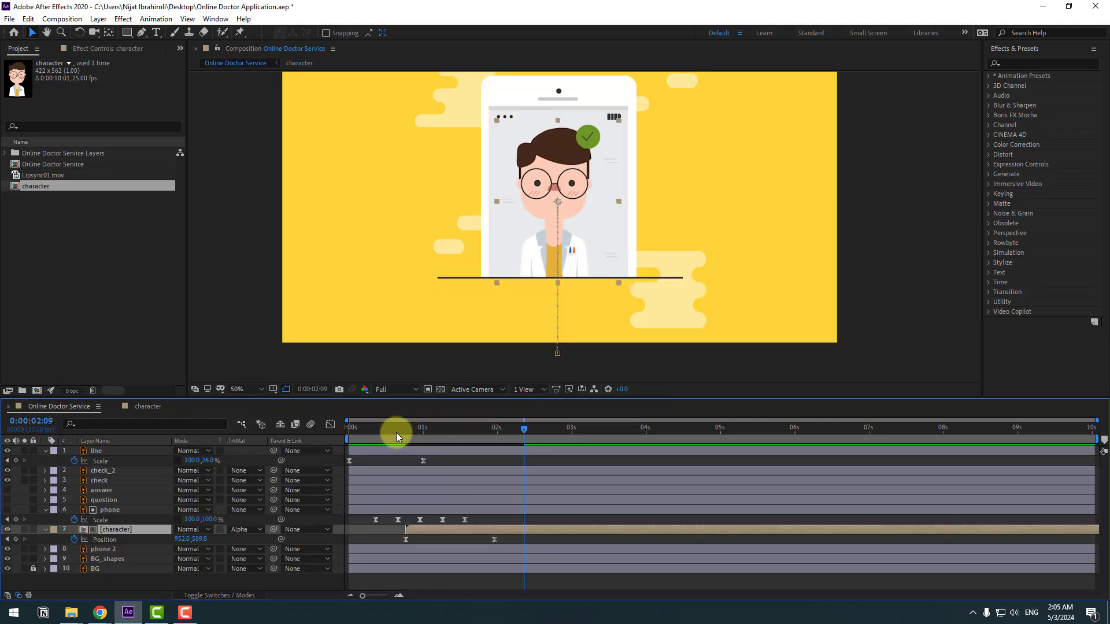
{"action": "left_click", "coordinate": [397, 433]}
{"action": "left_click_drag", "start_coordinate": [397, 432], "coordinate": [439, 433]}
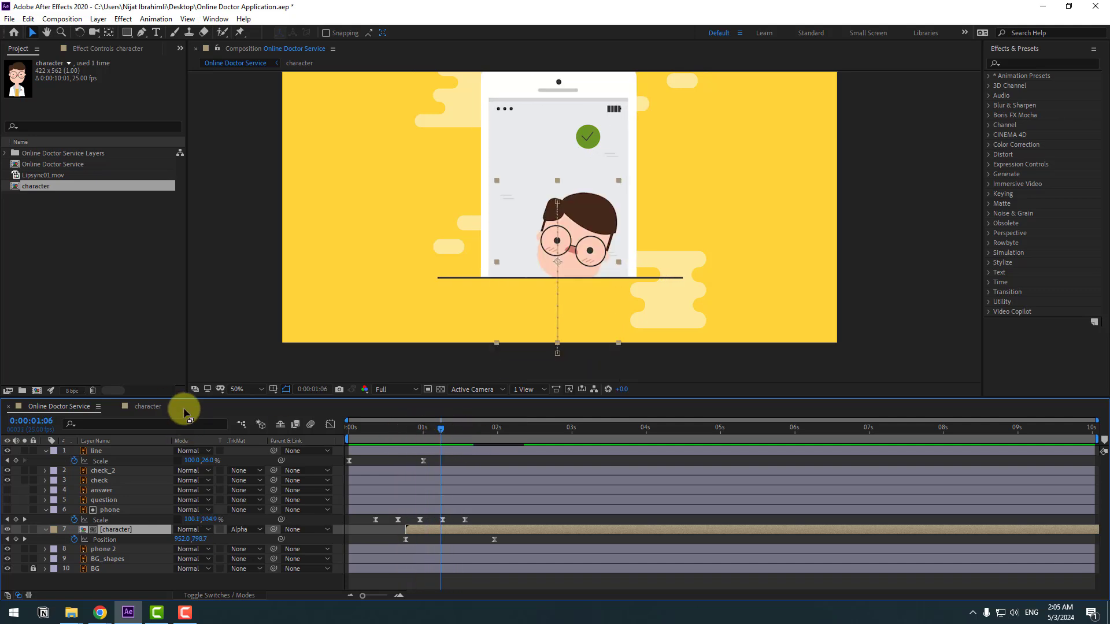
{"action": "left_click", "coordinate": [144, 407]}
{"action": "left_click_drag", "start_coordinate": [465, 497], "coordinate": [345, 522]}
- Enable Continuously Rasterize on the character layer in Online Doctor Service and preview the scene
{"action": "left_click", "coordinate": [67, 406]}
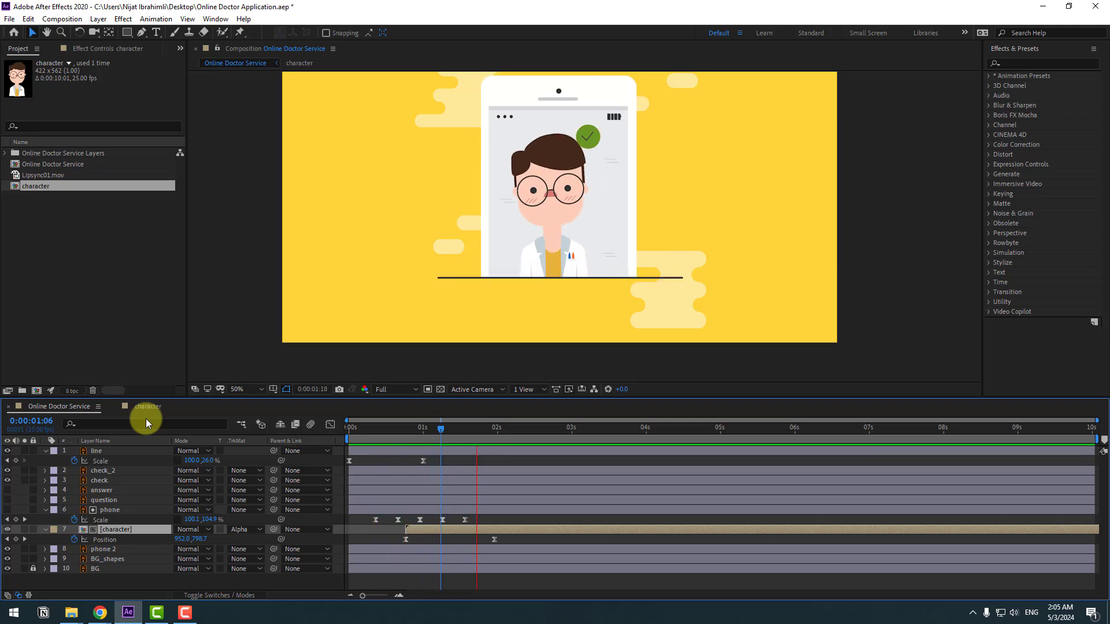
{"action": "left_click_drag", "start_coordinate": [394, 435], "coordinate": [435, 431]}
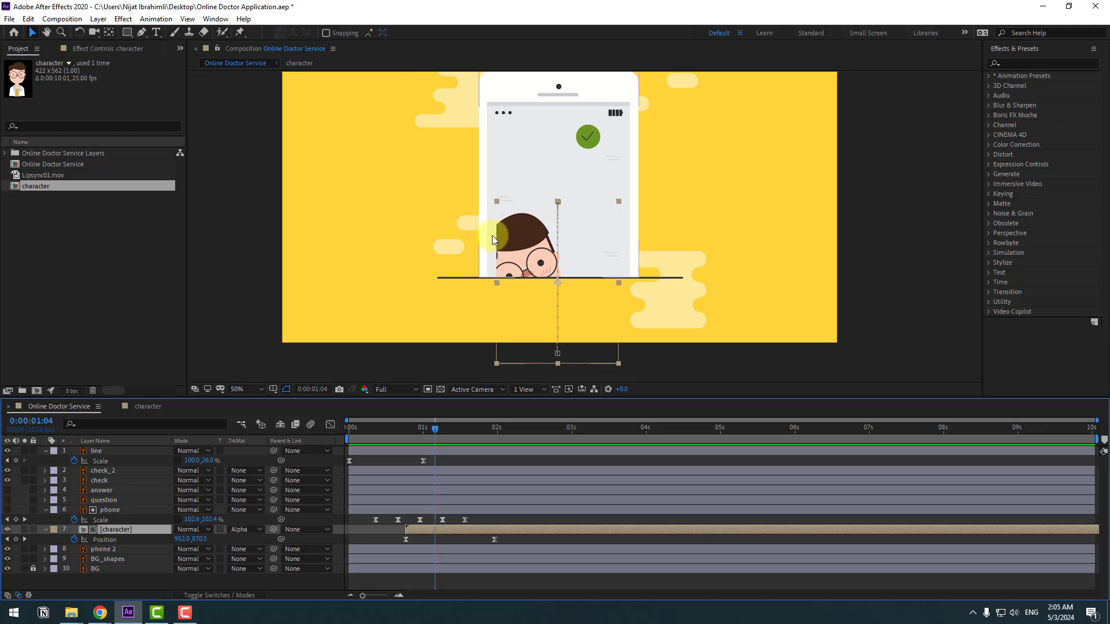
{"action": "left_click", "coordinate": [226, 597]}
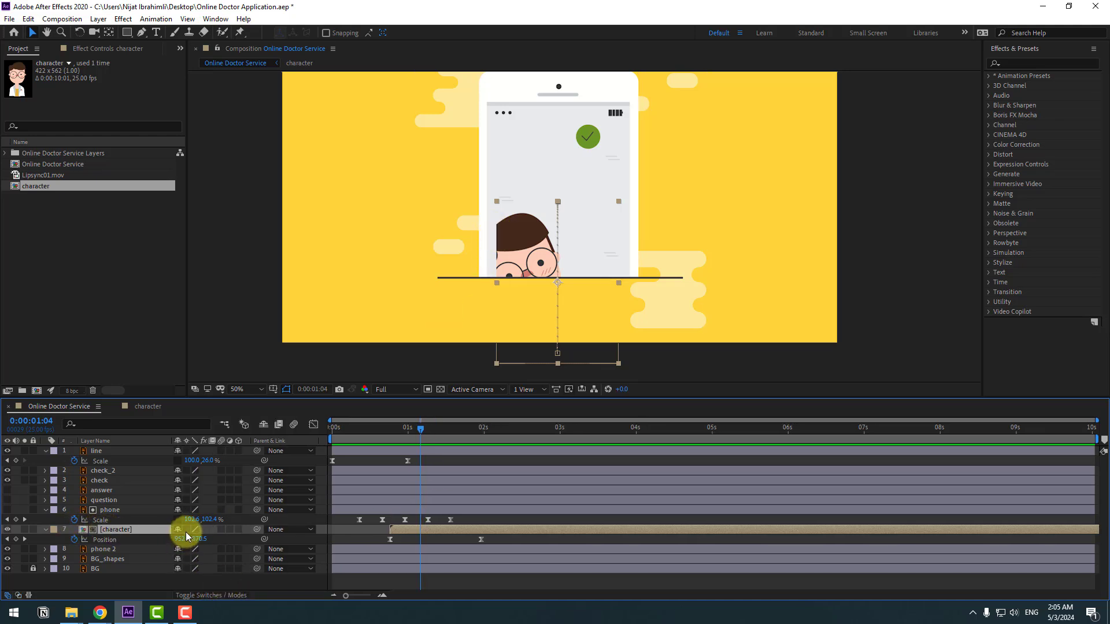
{"action": "left_click", "coordinate": [186, 531]}
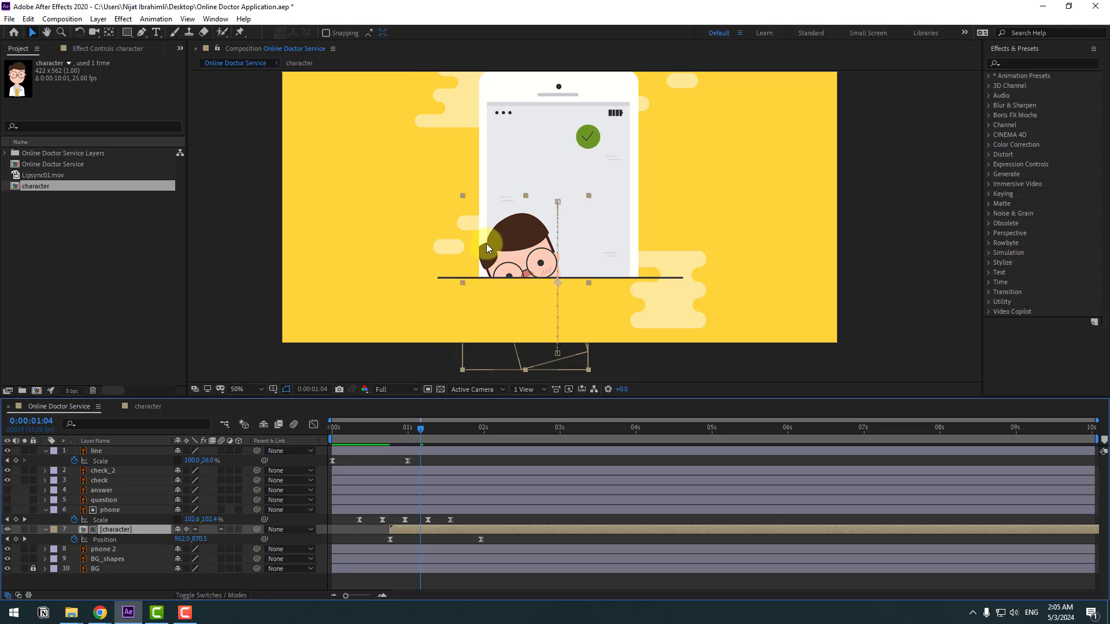
{"action": "key", "text": "space"}
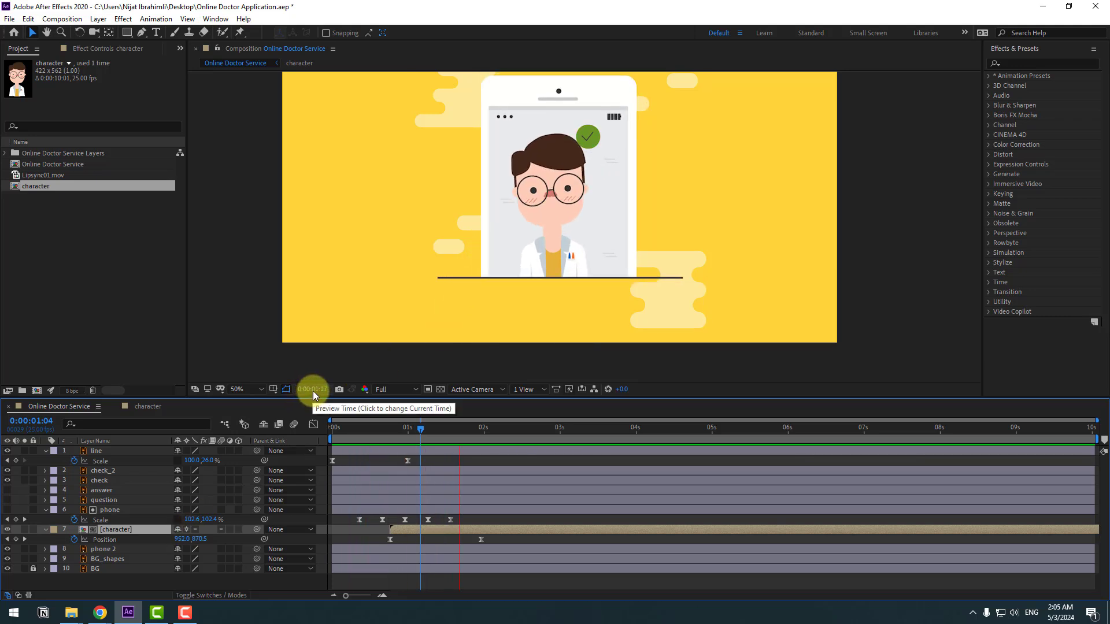
{"action": "left_click", "coordinate": [526, 430]}
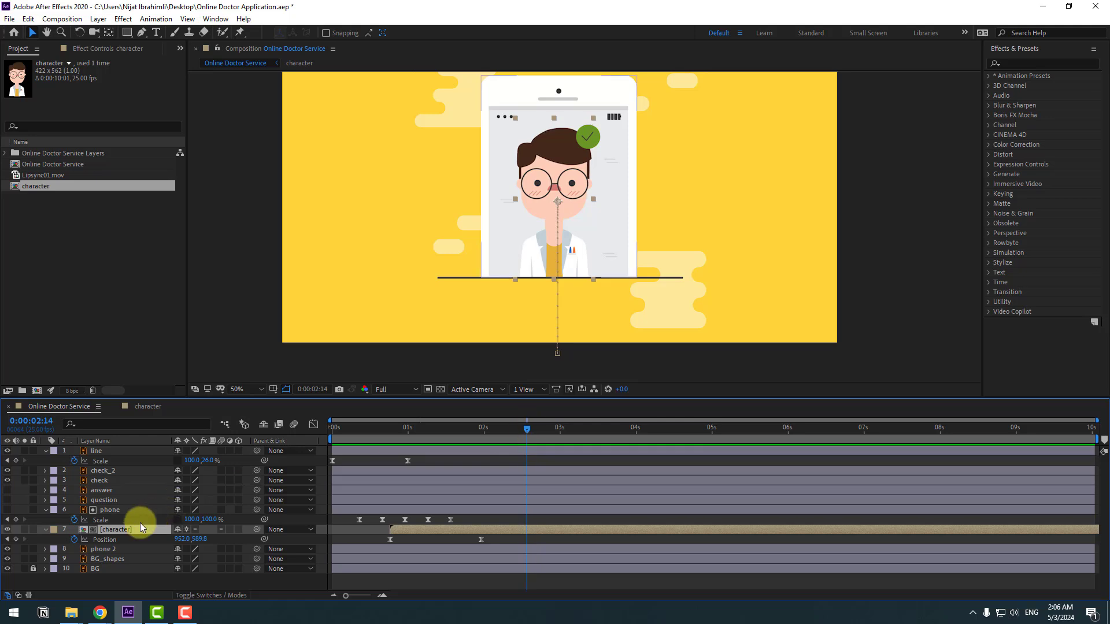
- Add Lipsync01.mov above the eyes layer, scale it to 37% and parent it to the head
{"action": "double_click", "coordinate": [120, 532]}
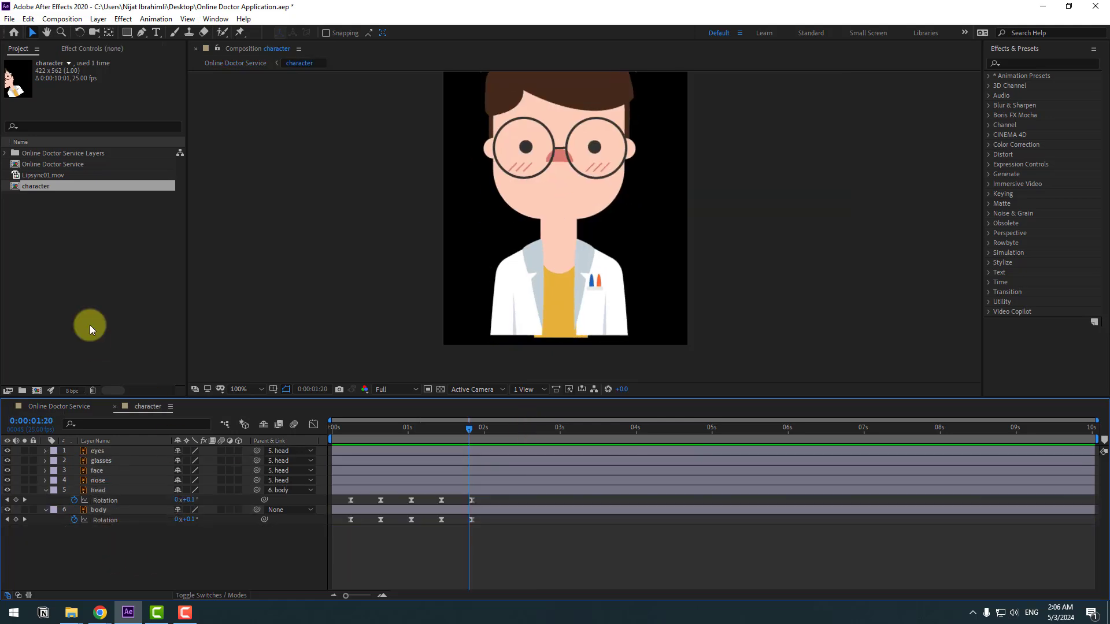
{"action": "left_click", "coordinate": [48, 175]}
{"action": "left_click_drag", "start_coordinate": [45, 175], "coordinate": [99, 451]}
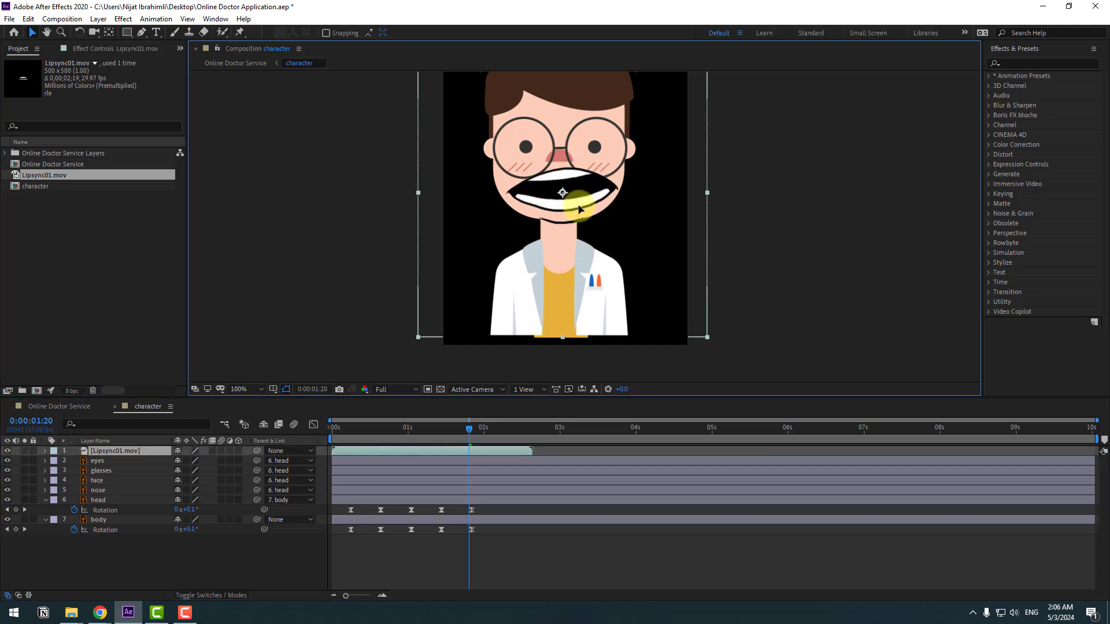
{"action": "key", "text": "s"}
{"action": "left_click_drag", "start_coordinate": [190, 461], "coordinate": [154, 455]}
{"action": "left_click", "coordinate": [555, 218]}
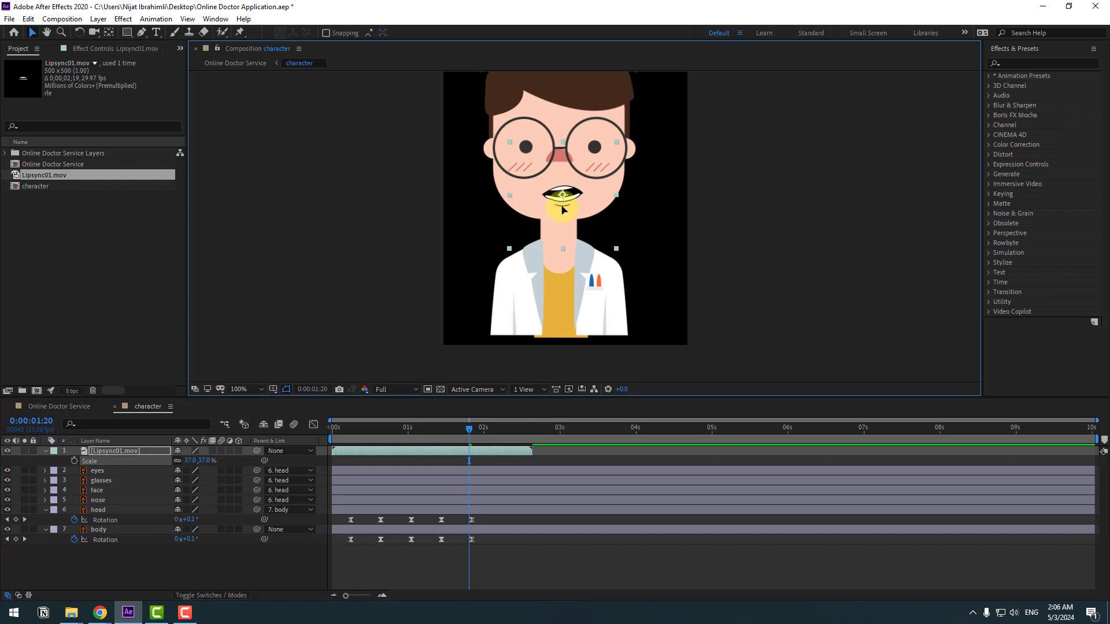
{"action": "left_click_drag", "start_coordinate": [256, 450], "coordinate": [90, 508]}
- Time-stretch the Lipsync01.mov mouth layer to 150%
{"action": "right_click", "coordinate": [106, 452]}
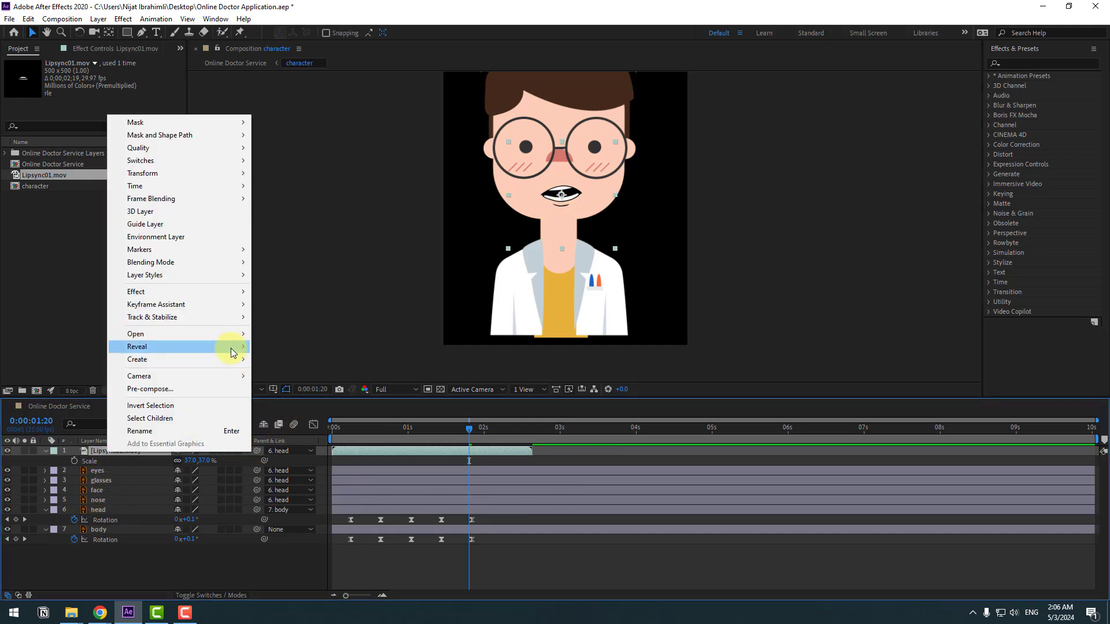
{"action": "mouse_move", "coordinate": [228, 349]}
{"action": "mouse_move", "coordinate": [224, 186]}
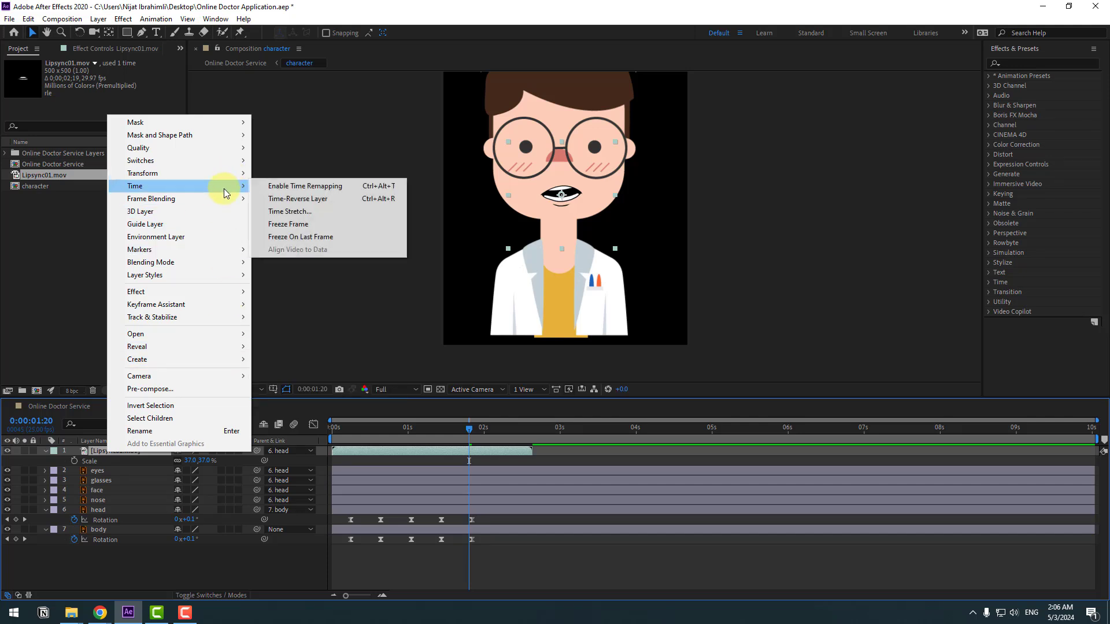
{"action": "left_click", "coordinate": [300, 212]}
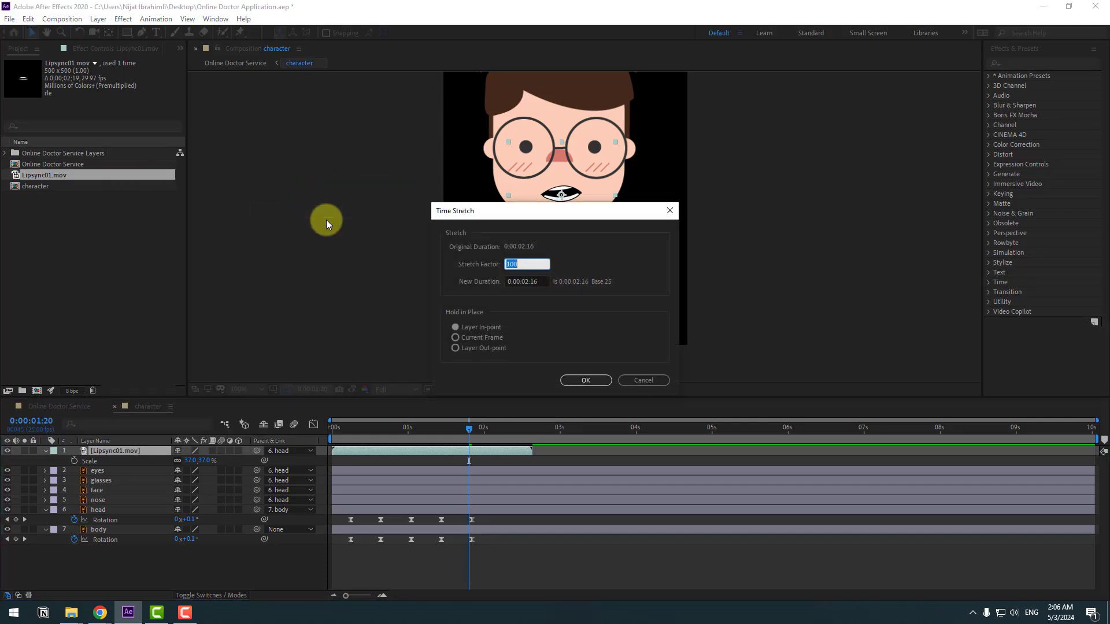
{"action": "type", "text": "150"}
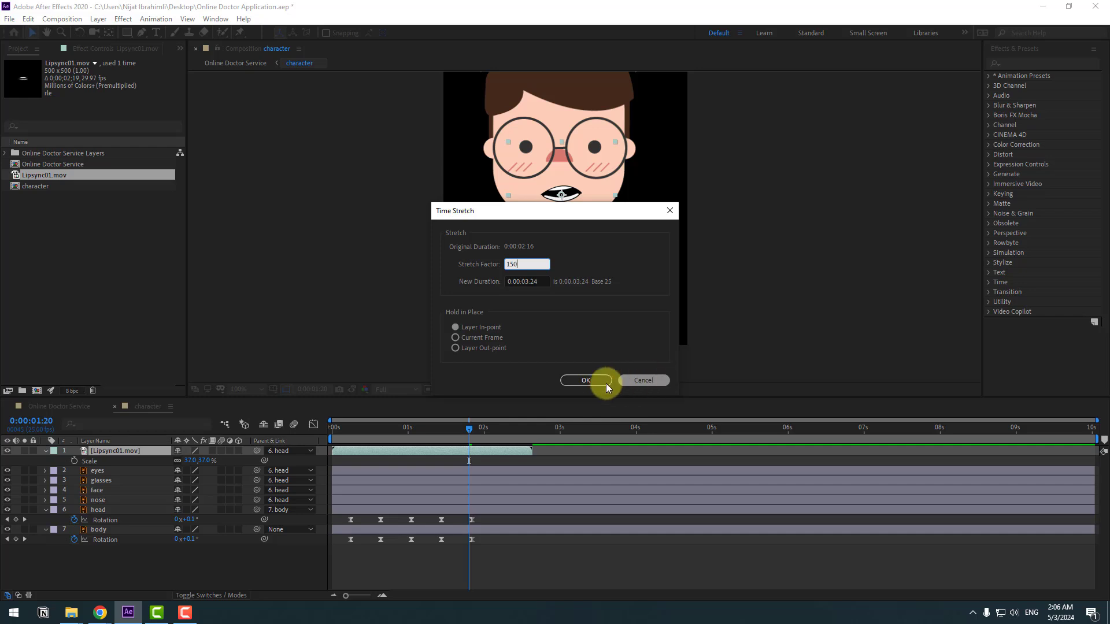
{"action": "left_click", "coordinate": [592, 380]}
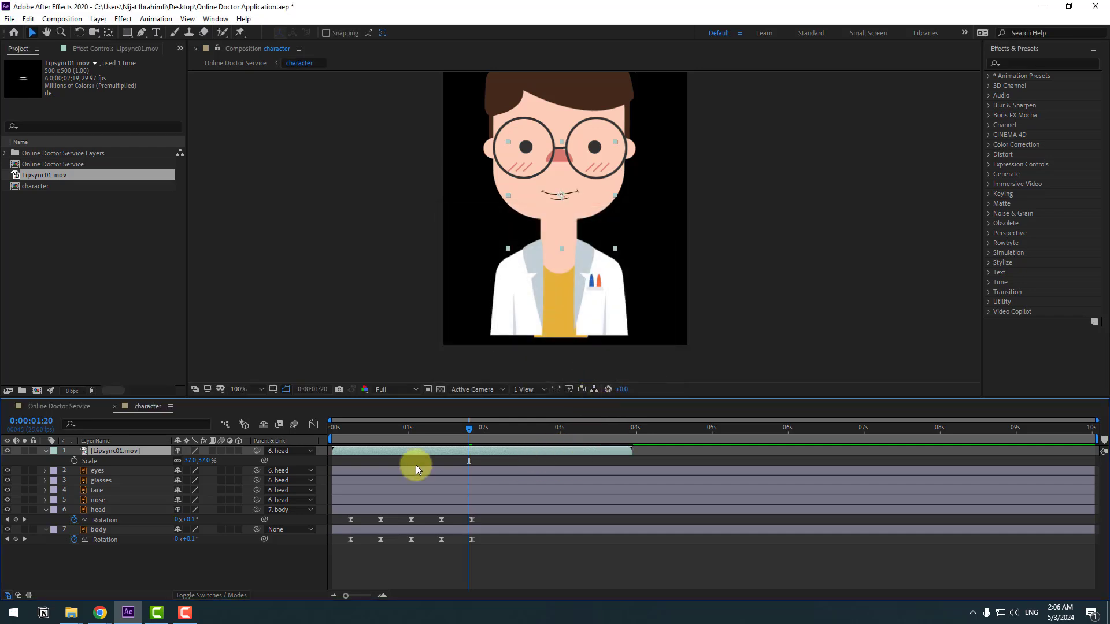
- Duplicate the mouth layer to start at 04s and extract the work area beyond 08s
{"action": "key", "text": "ctrl+d"}
{"action": "left_click_drag", "start_coordinate": [359, 451], "coordinate": [660, 447]}
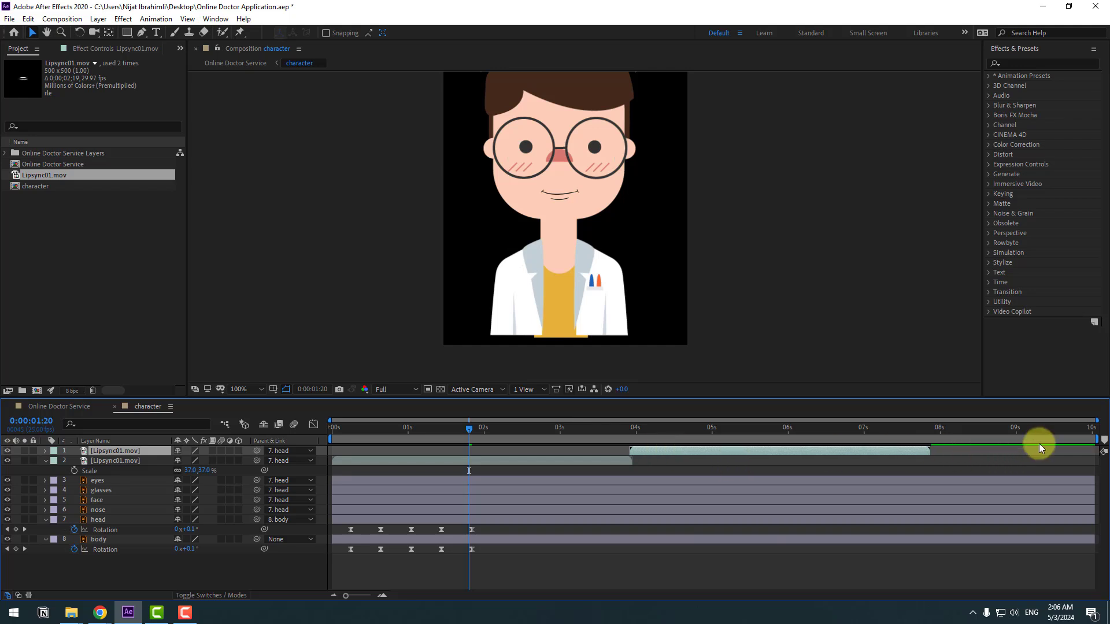
{"action": "left_click_drag", "start_coordinate": [1100, 439], "coordinate": [932, 440]}
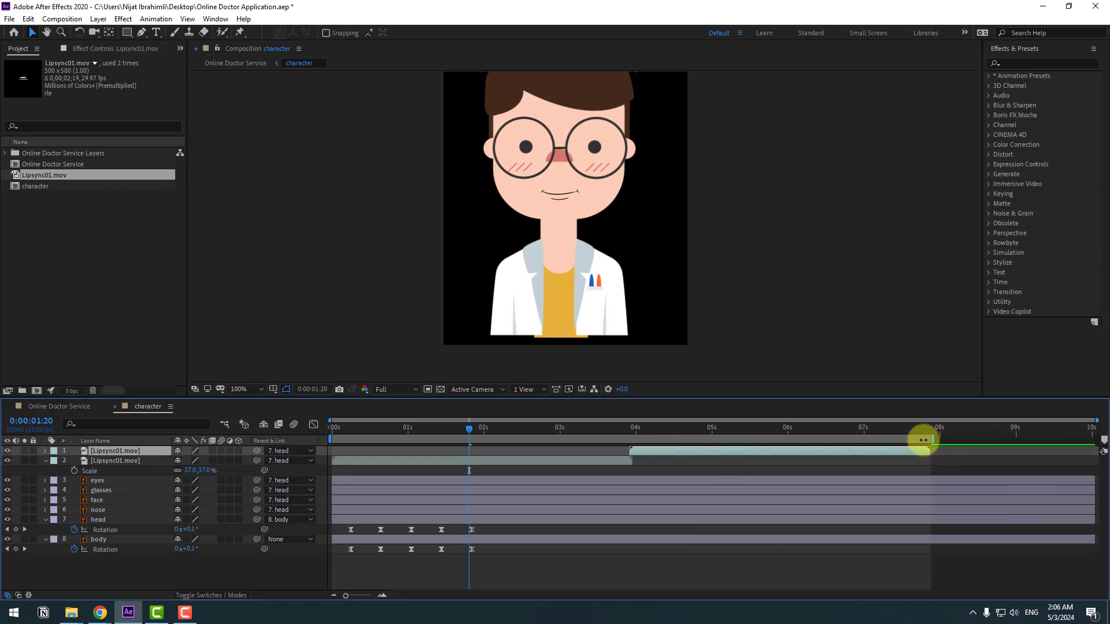
{"action": "right_click", "coordinate": [923, 441]}
{"action": "left_click", "coordinate": [930, 462]}
{"action": "key", "text": "space"}
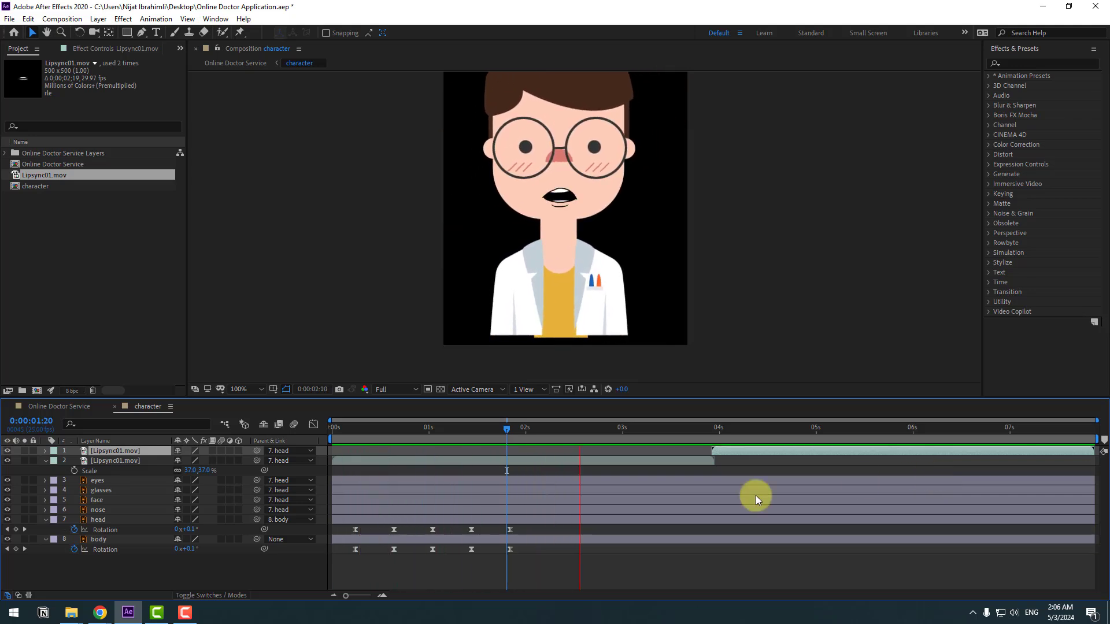
- Key head Rotation at 2:05, tilt it 14° at 2:15, hold at 3:04, then straighten toward 0°
{"action": "left_click", "coordinate": [98, 519]}
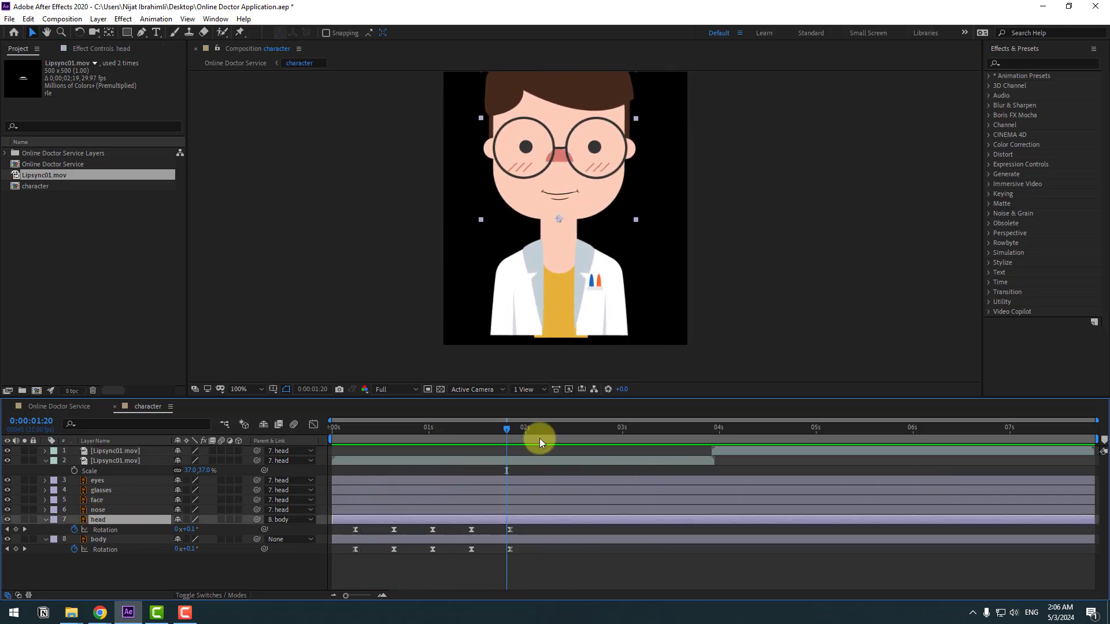
{"action": "left_click_drag", "start_coordinate": [511, 431], "coordinate": [545, 431]}
{"action": "left_click", "coordinate": [145, 557]}
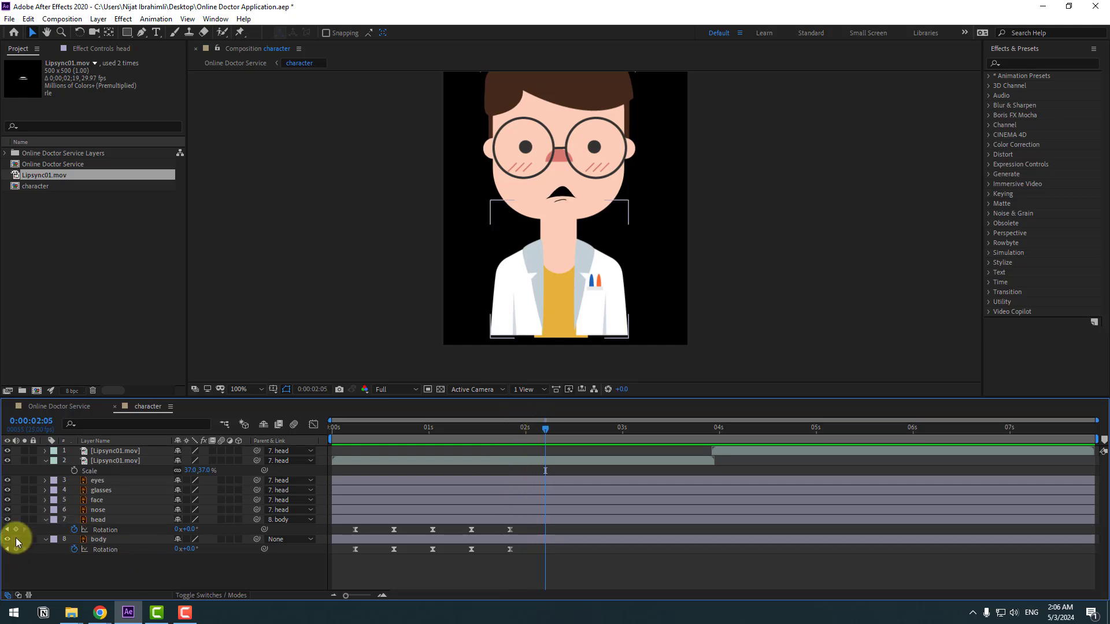
{"action": "left_click", "coordinate": [16, 529]}
{"action": "key", "text": "shift+Page_Down"}
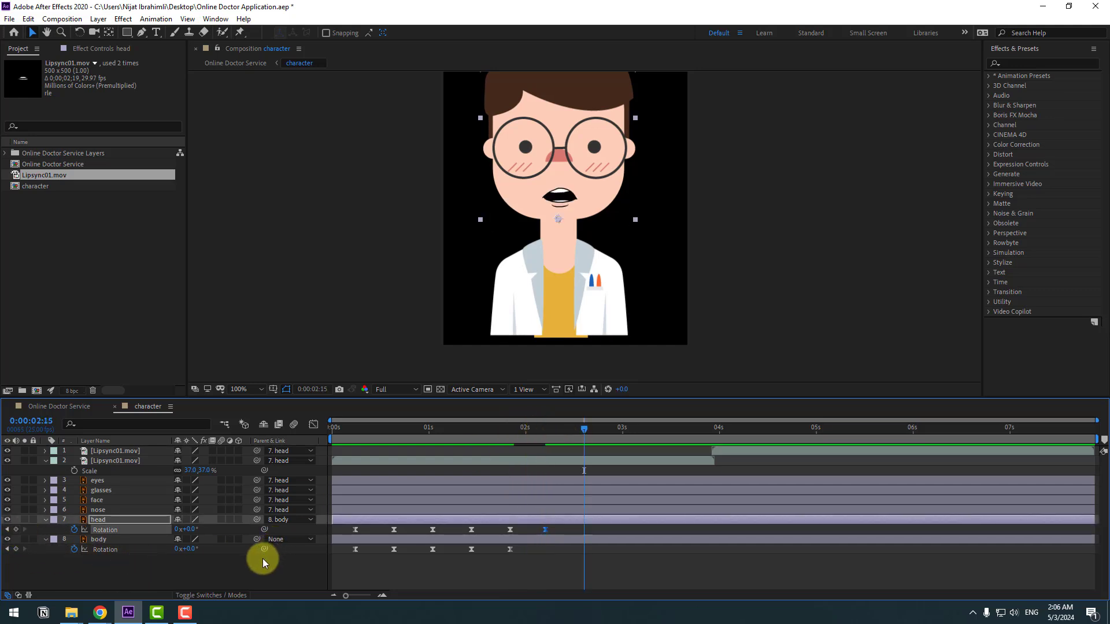
{"action": "left_click_drag", "start_coordinate": [189, 533], "coordinate": [196, 528]}
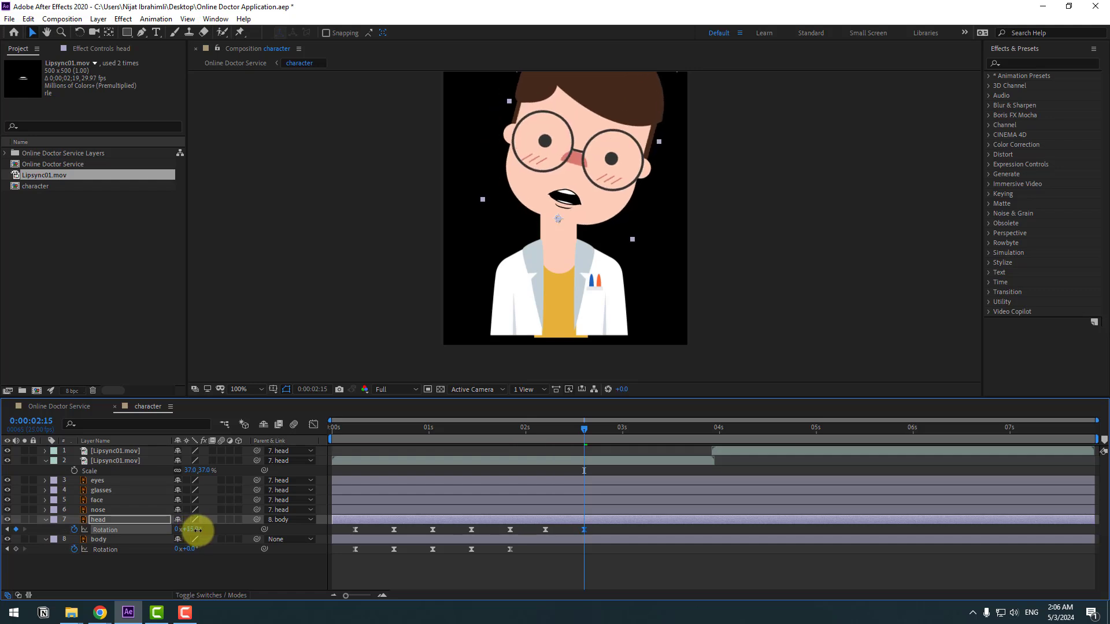
{"action": "left_click_drag", "start_coordinate": [637, 243], "coordinate": [614, 260]}
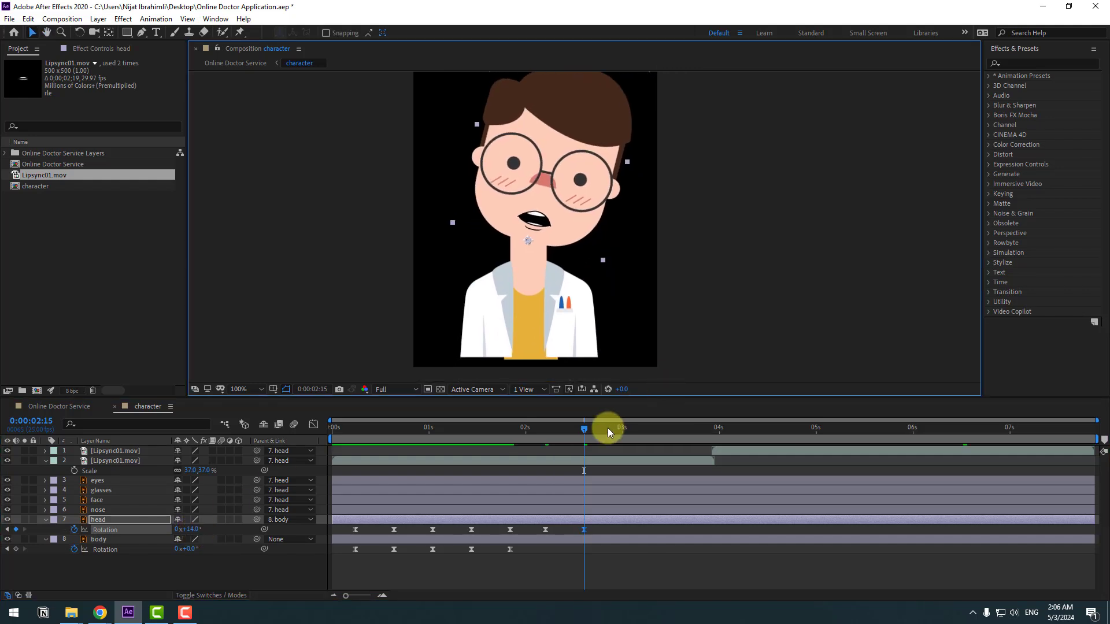
{"action": "left_click_drag", "start_coordinate": [608, 428], "coordinate": [638, 429]}
{"action": "left_click", "coordinate": [15, 530]}
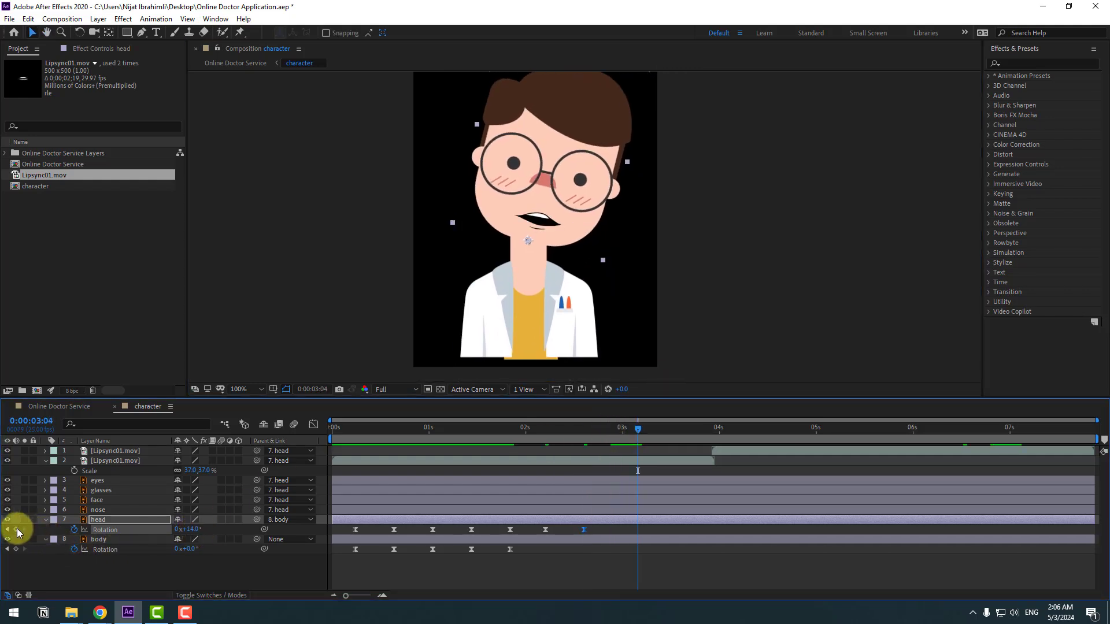
{"action": "key", "text": "shift+Page_Down"}
{"action": "left_click_drag", "start_coordinate": [183, 526], "coordinate": [182, 529]}
- Continue the head sway: −11° held to 4:11, +5° held to 5:17, opposite tilt, 0° at 7:11
{"action": "left_click", "coordinate": [682, 435]}
{"action": "left_click_drag", "start_coordinate": [711, 435], "coordinate": [762, 431]}
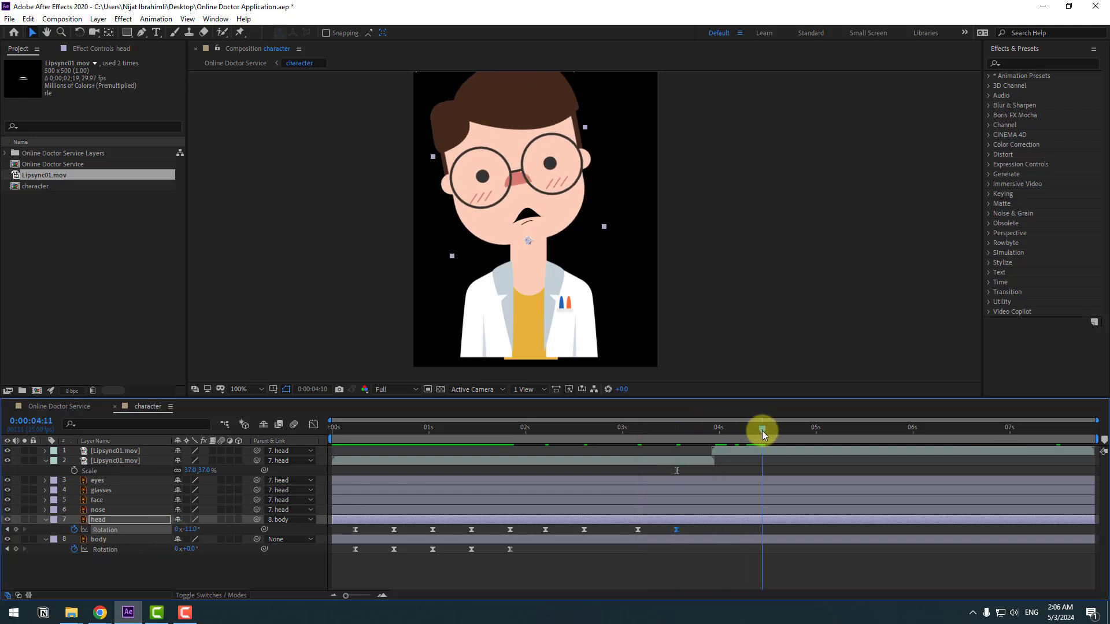
{"action": "left_click", "coordinate": [16, 530]}
{"action": "key", "text": "shift+Page_Down"}
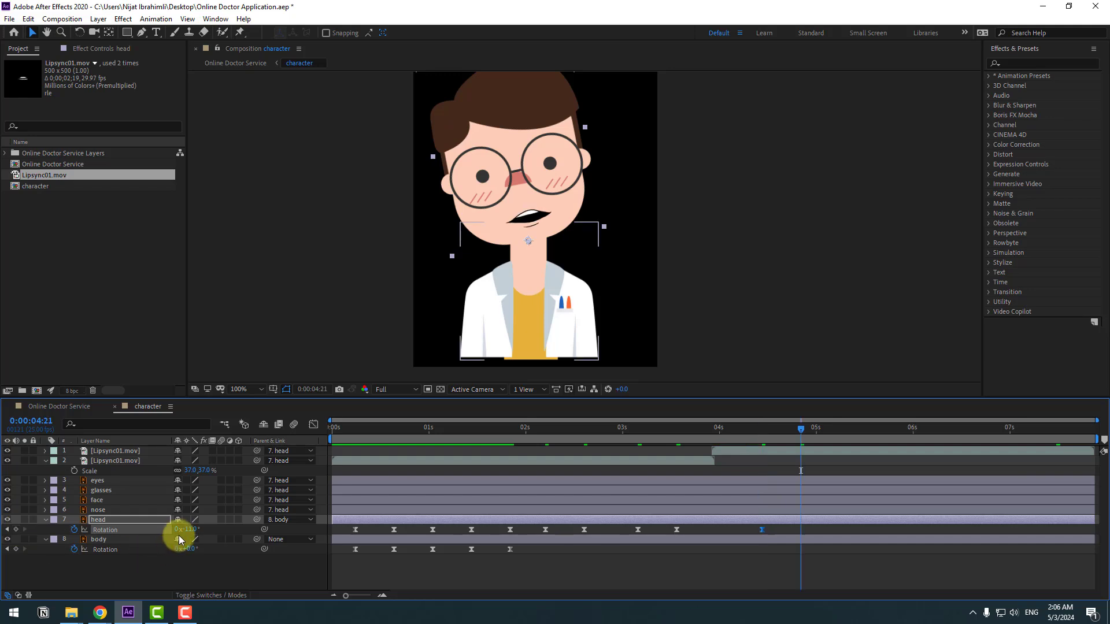
{"action": "left_click_drag", "start_coordinate": [179, 533], "coordinate": [207, 528]}
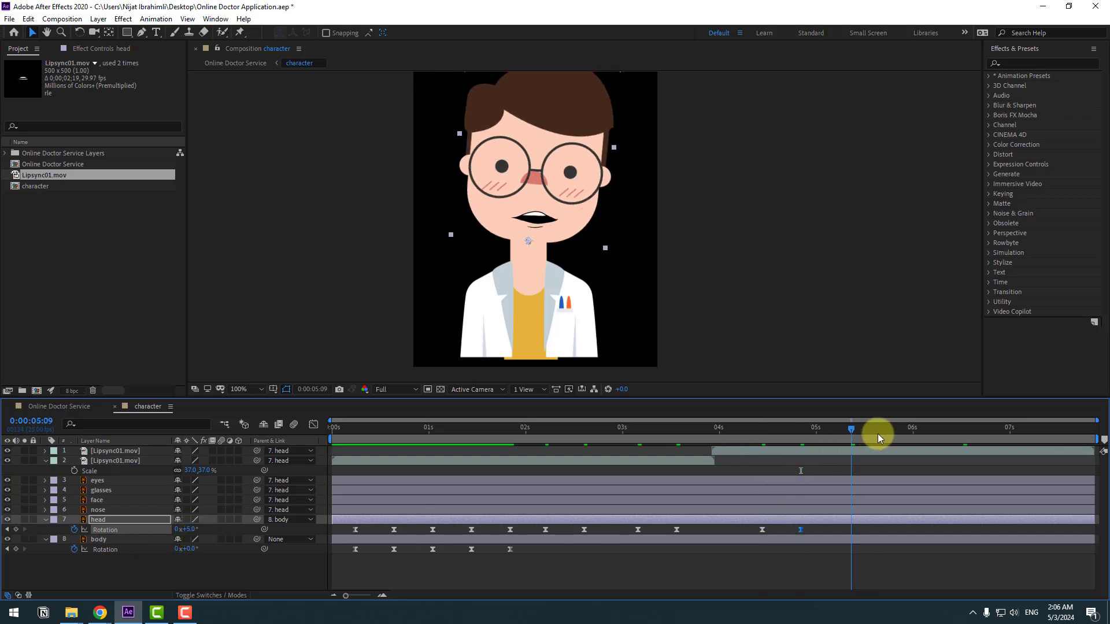
{"action": "left_click", "coordinate": [16, 530]}
{"action": "key", "text": "shift+Page_Down"}
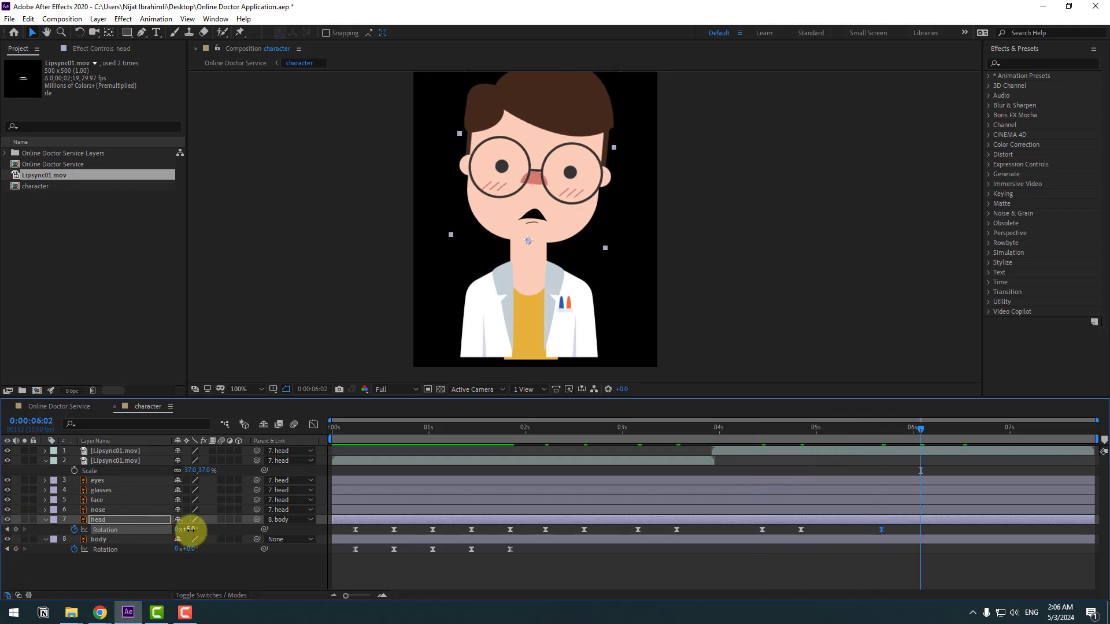
{"action": "left_click_drag", "start_coordinate": [181, 530], "coordinate": [606, 512]}
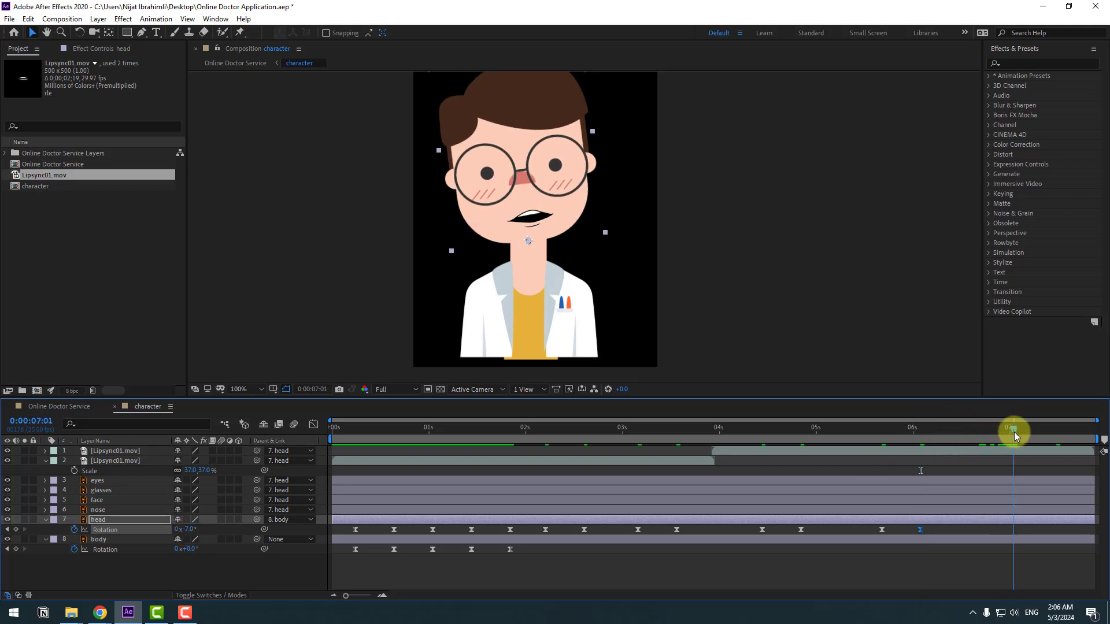
{"action": "left_click", "coordinate": [15, 529]}
{"action": "key", "text": "shift+Page_Down"}
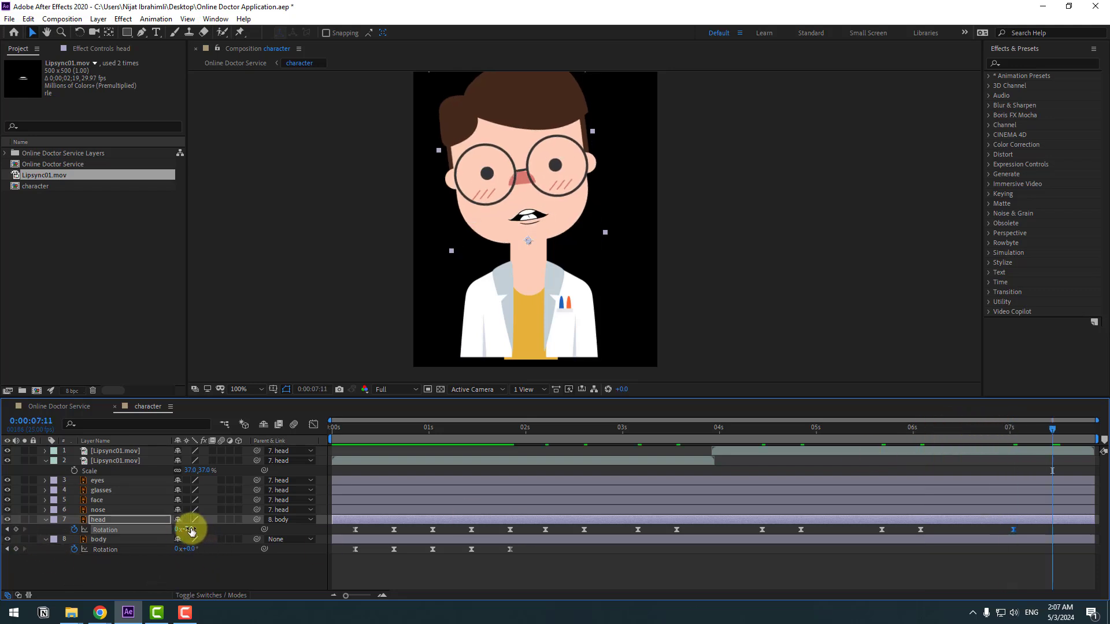
{"action": "type", "text": "0"}
{"action": "key", "text": "Return"}
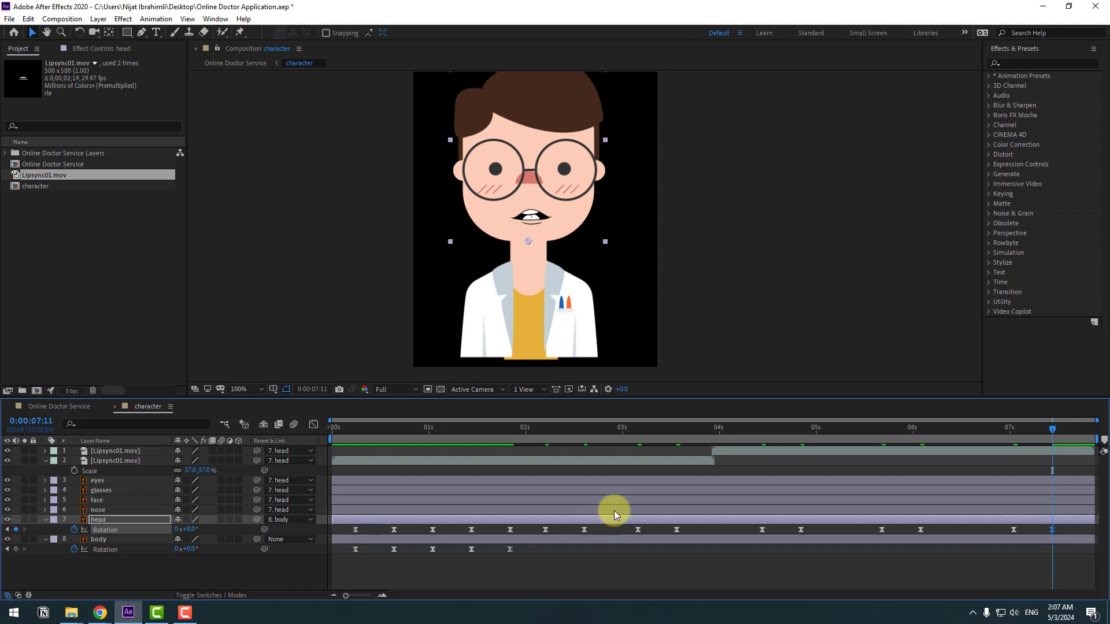
{"action": "mouse_move", "coordinate": [537, 433]}
{"action": "left_mouse_down"}
{"action": "mouse_move", "coordinate": [562, 435]}
{"action": "mouse_move", "coordinate": [545, 435]}
{"action": "left_mouse_up"}
{"action": "left_click", "coordinate": [97, 520]}
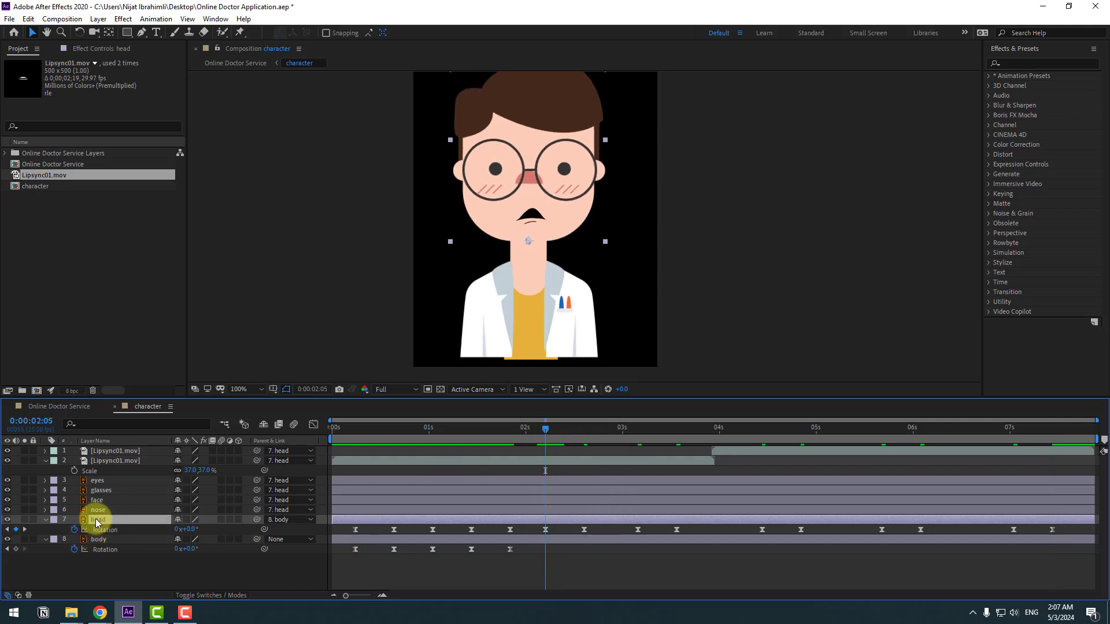
- Key the head's Position bob from 02:05 to 02:15 and apply Easy Ease to the keyframes
{"action": "key", "text": "alt+shift+p"}
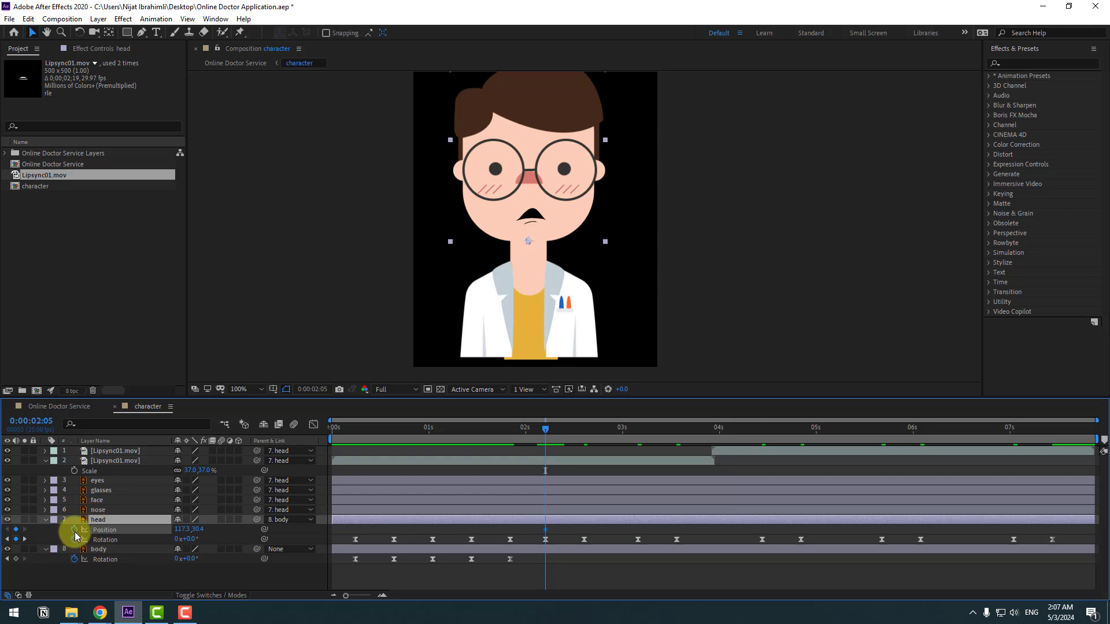
{"action": "left_click", "coordinate": [564, 431]}
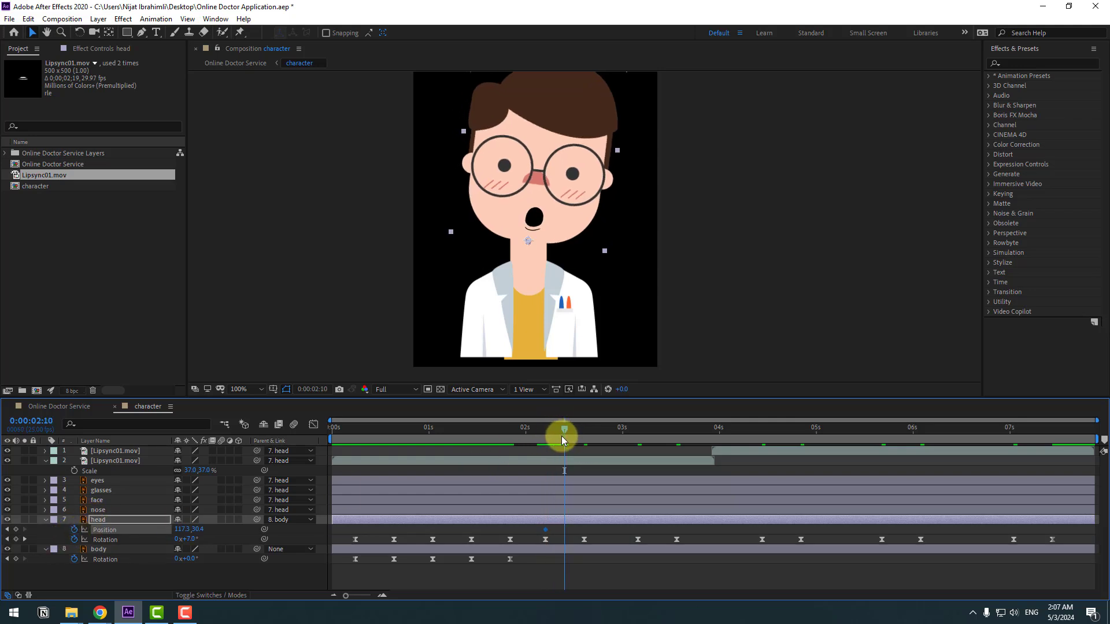
{"action": "key", "text": "Down"}
{"action": "key", "text": "Down"}
{"action": "key", "text": "Down"}
{"action": "key", "text": "Down"}
{"action": "key", "text": "Down"}
{"action": "key", "text": "Down"}
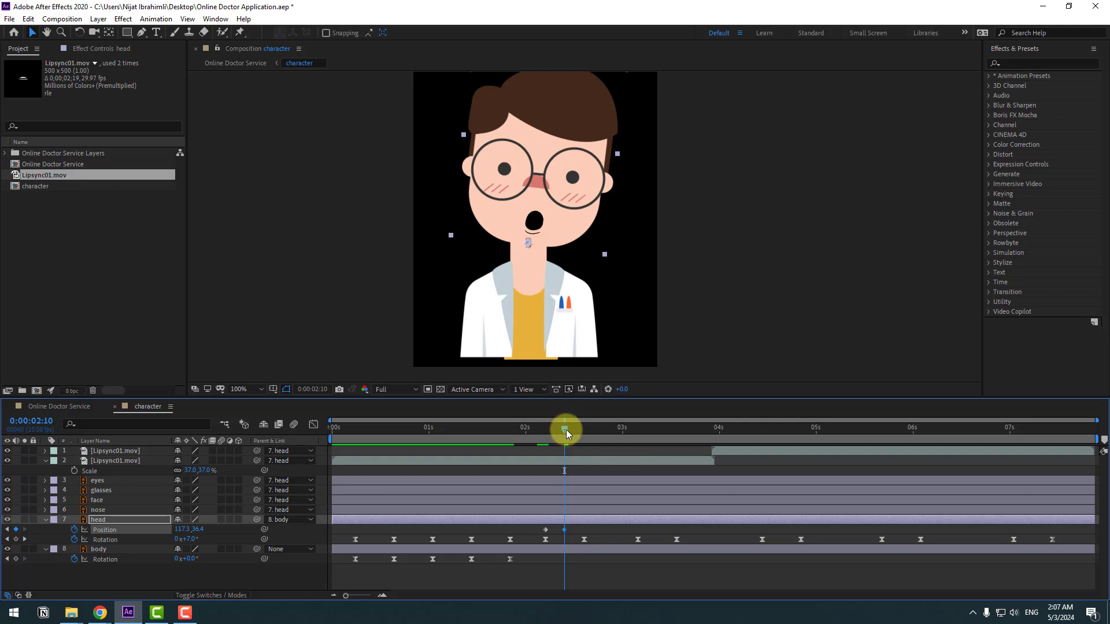
{"action": "left_click_drag", "start_coordinate": [566, 430], "coordinate": [582, 431]}
{"action": "left_click", "coordinate": [553, 532]}
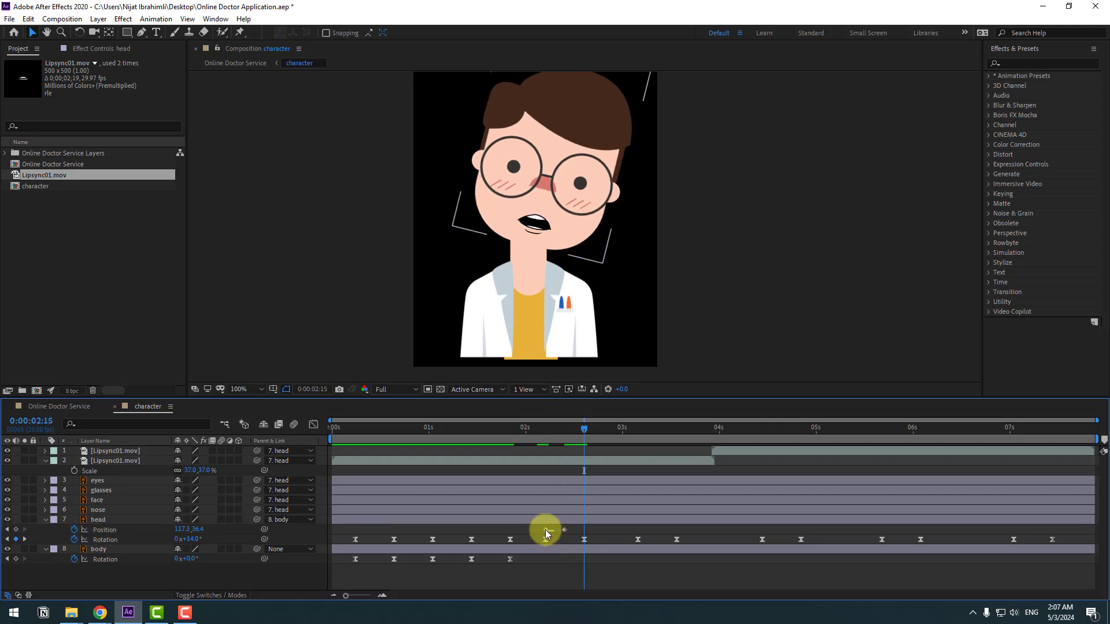
{"action": "key", "text": "ctrl+v"}
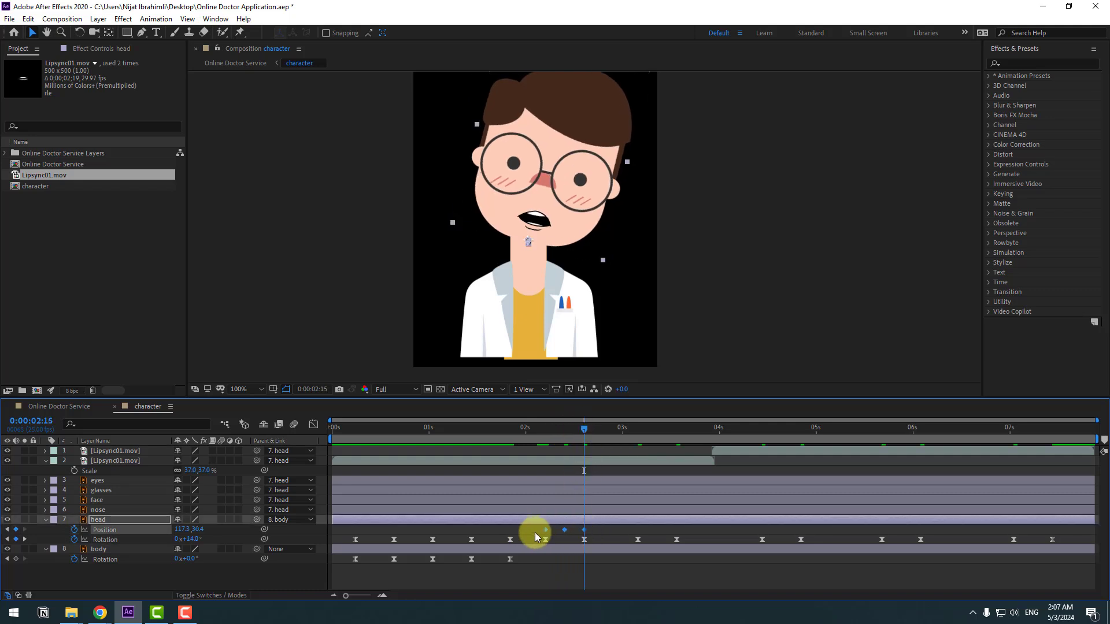
{"action": "right_click", "coordinate": [545, 532]}
{"action": "mouse_move", "coordinate": [553, 526]}
{"action": "left_click", "coordinate": [714, 447]}
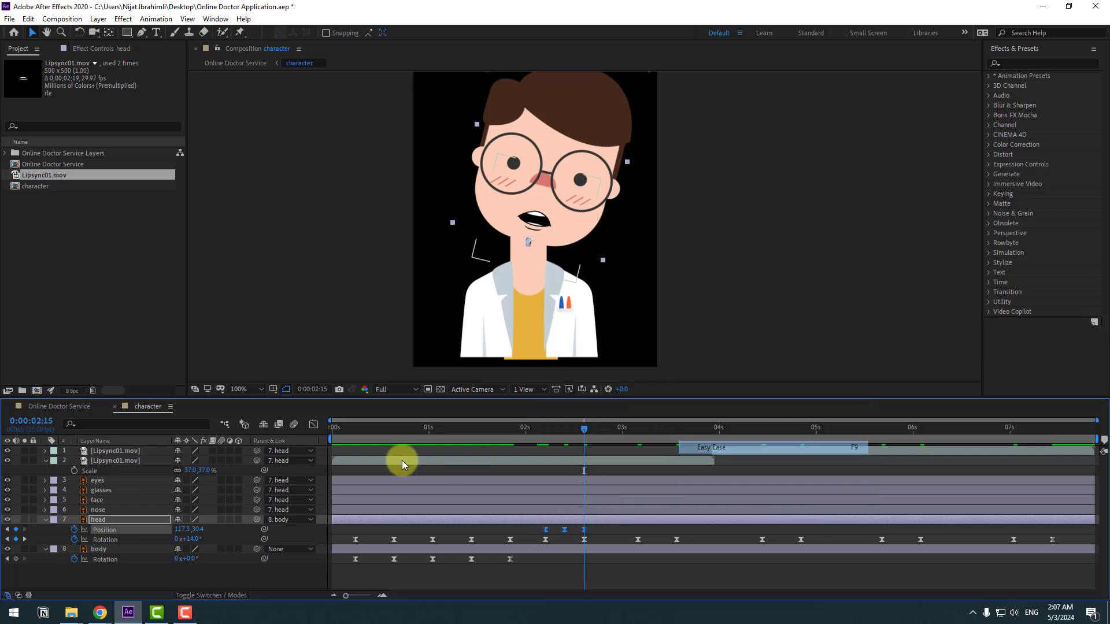
- Start the work area near 2 s, paste the head keyframes at 04:11, 05:17 and 07:01, and preview
{"action": "left_click_drag", "start_coordinate": [367, 440], "coordinate": [519, 440]}
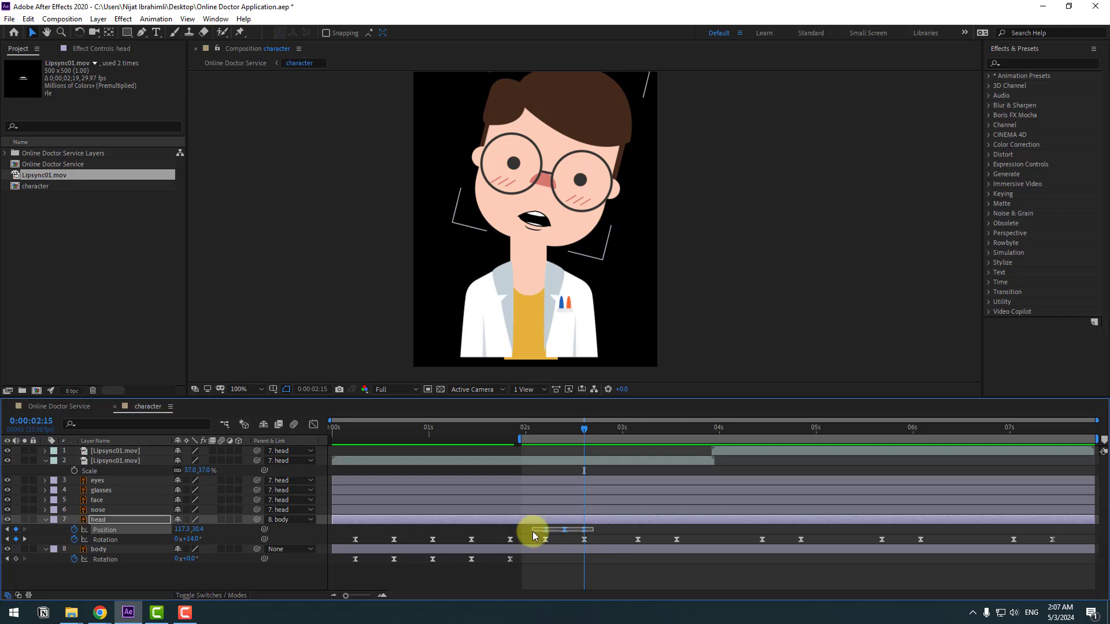
{"action": "left_click_drag", "start_coordinate": [631, 432], "coordinate": [638, 431]}
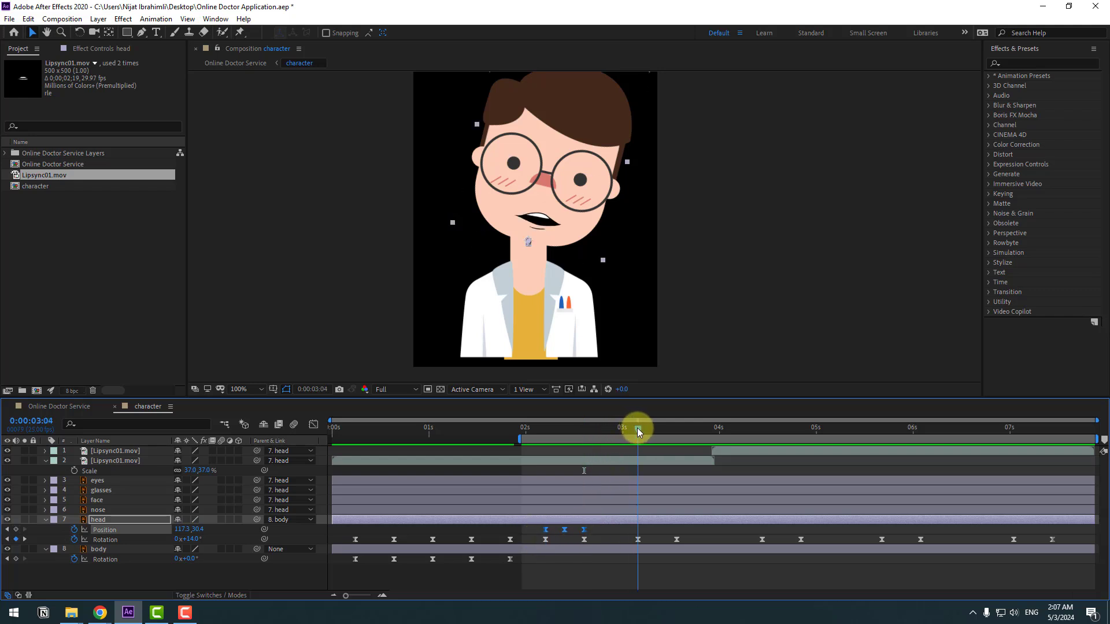
{"action": "left_click", "coordinate": [764, 429]}
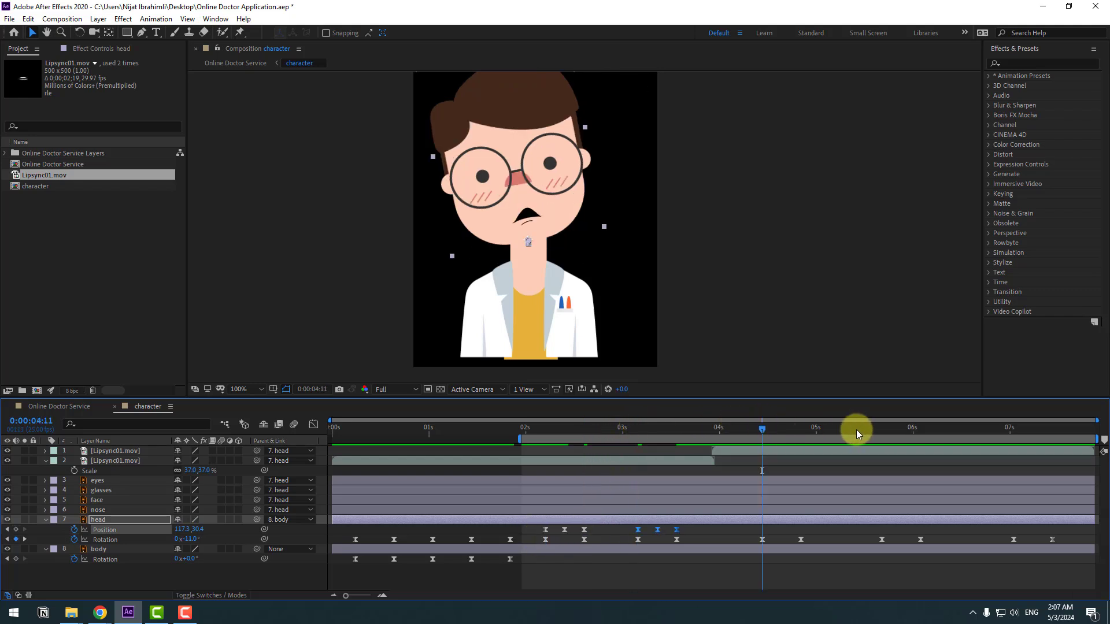
{"action": "key", "text": "ctrl+v"}
{"action": "left_click", "coordinate": [879, 428]}
{"action": "key", "text": "ctrl+v"}
{"action": "left_click_drag", "start_coordinate": [1017, 427], "coordinate": [1014, 427]}
{"action": "key", "text": "ctrl+v"}
{"action": "key", "text": "space"}
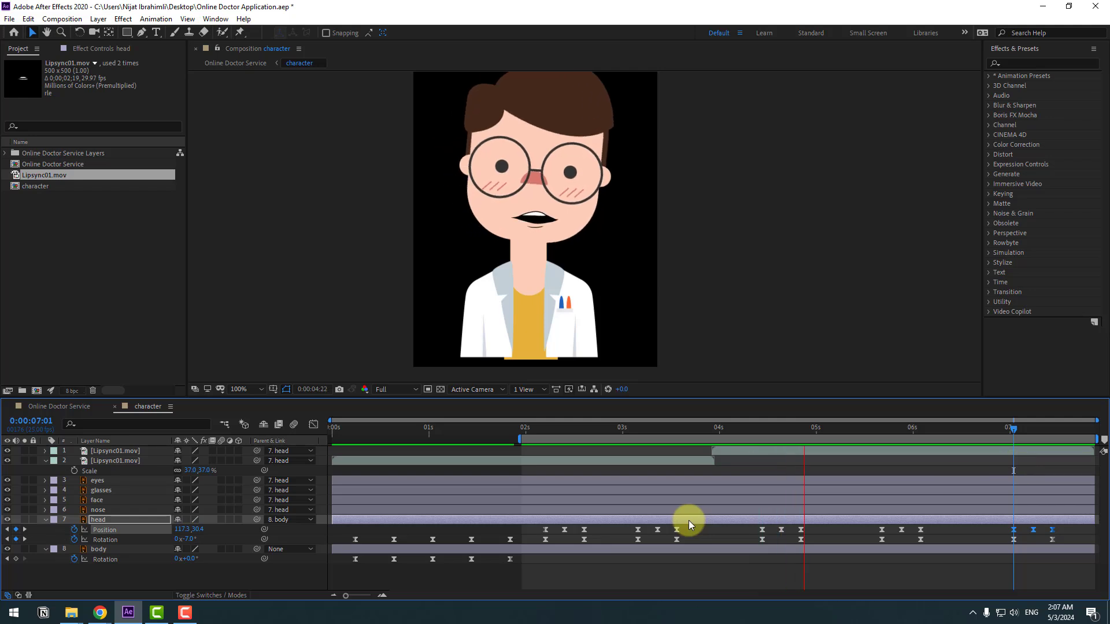
- Key body Rotation at 02:05, 3° at 02:15, a key at 03:04 and -2° at 03:14
{"action": "key", "text": "space"}
{"action": "left_click", "coordinate": [98, 554]}
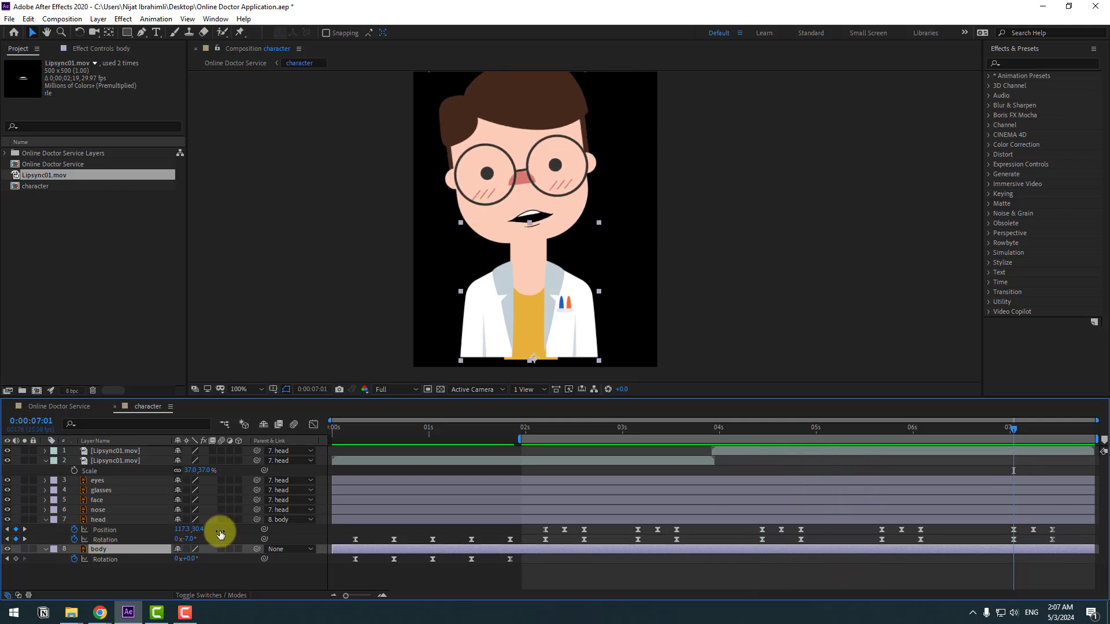
{"action": "left_click_drag", "start_coordinate": [536, 432], "coordinate": [545, 432]}
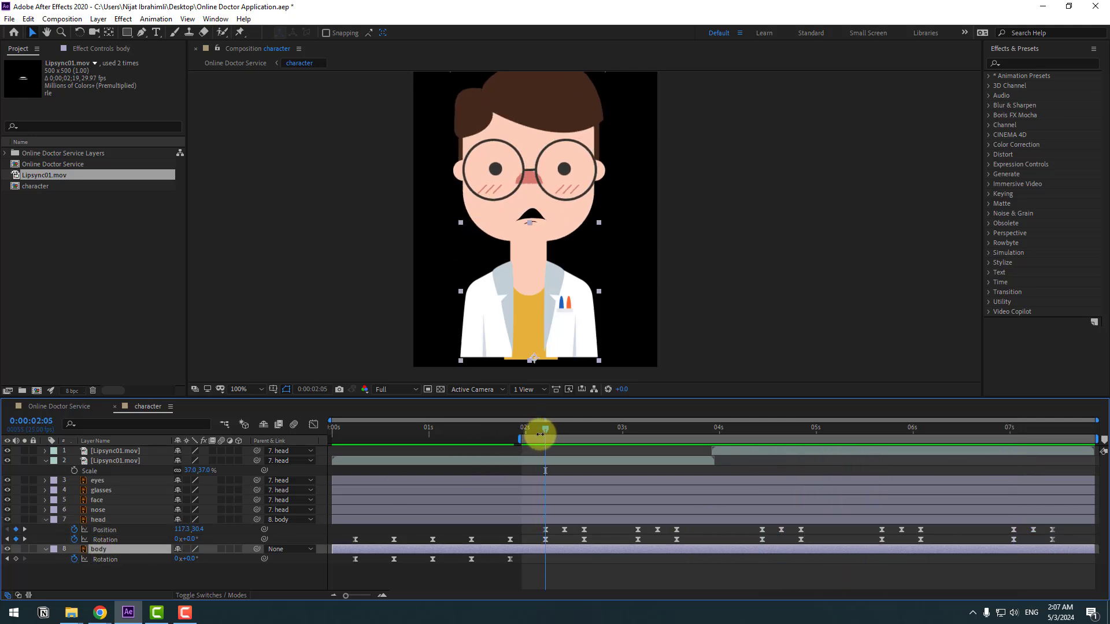
{"action": "left_click", "coordinate": [15, 559]}
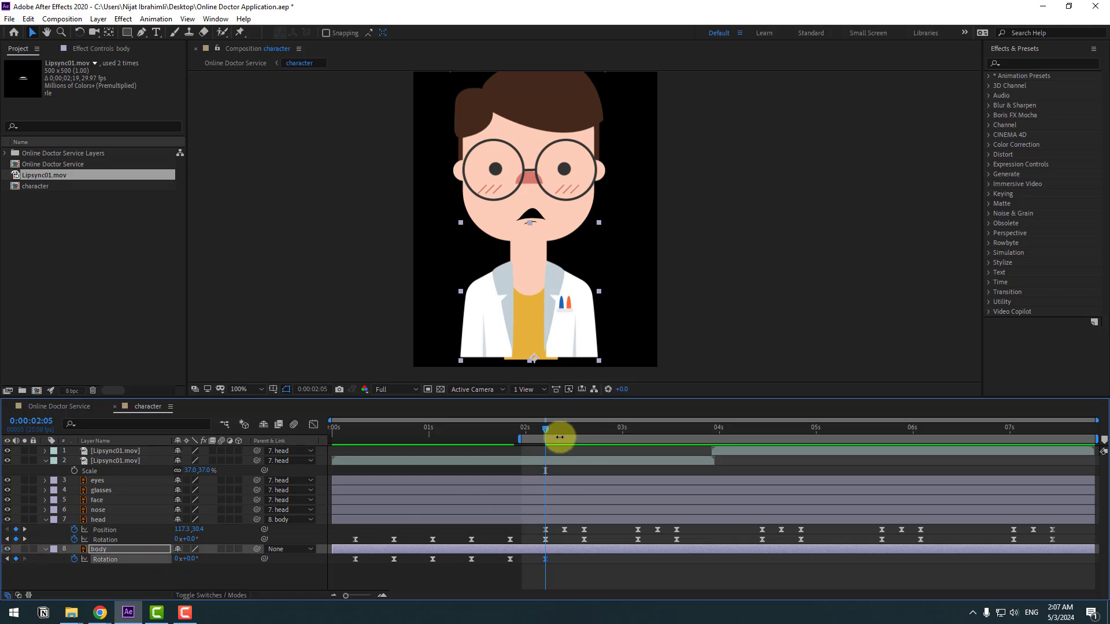
{"action": "left_click_drag", "start_coordinate": [577, 436], "coordinate": [584, 432]}
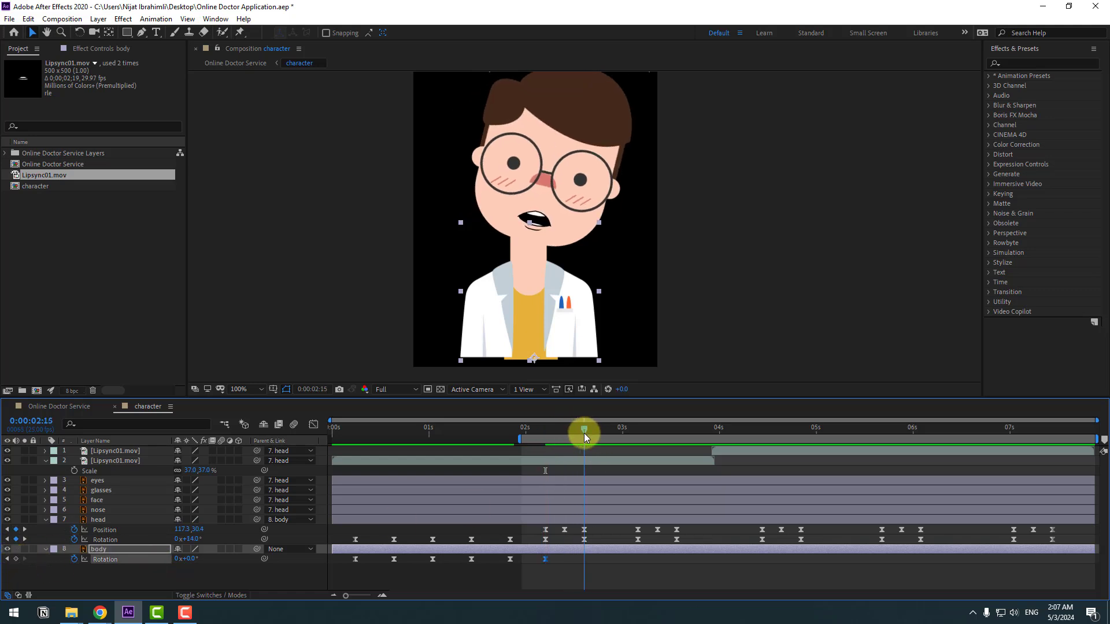
{"action": "key", "text": "Return"}
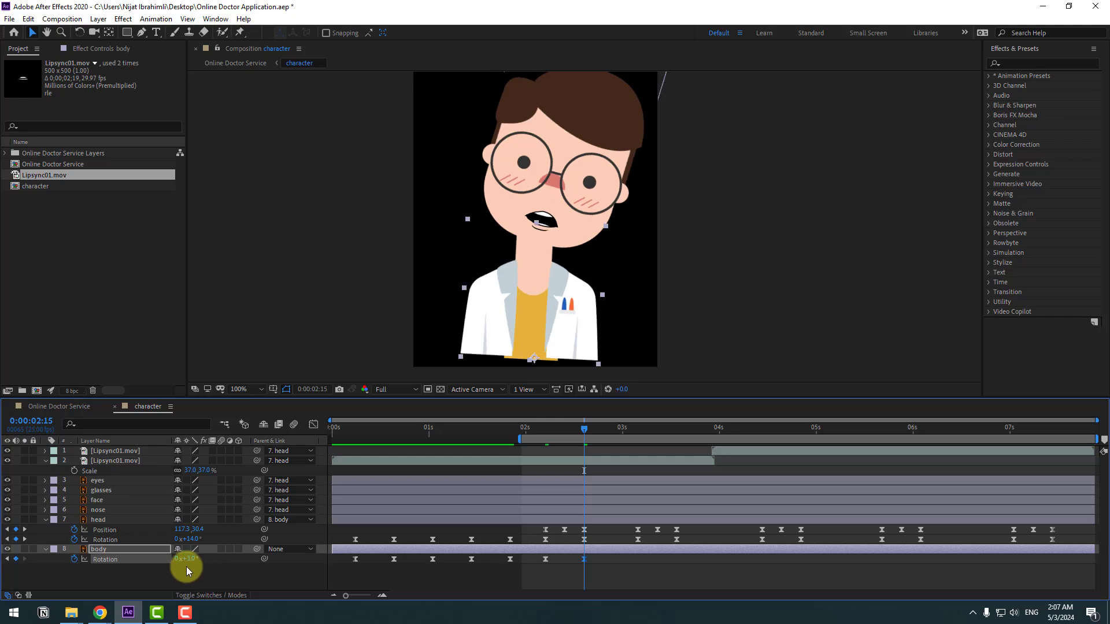
{"action": "left_click_drag", "start_coordinate": [532, 435], "coordinate": [637, 438]}
{"action": "left_click", "coordinate": [16, 559]}
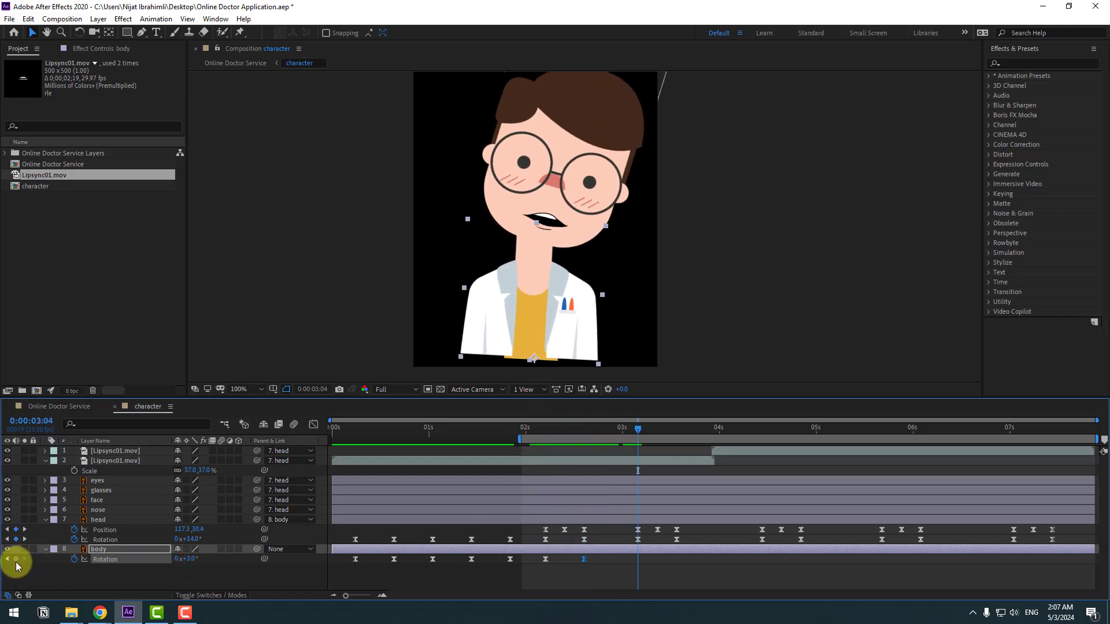
{"action": "key", "text": "shift+Page_Down"}
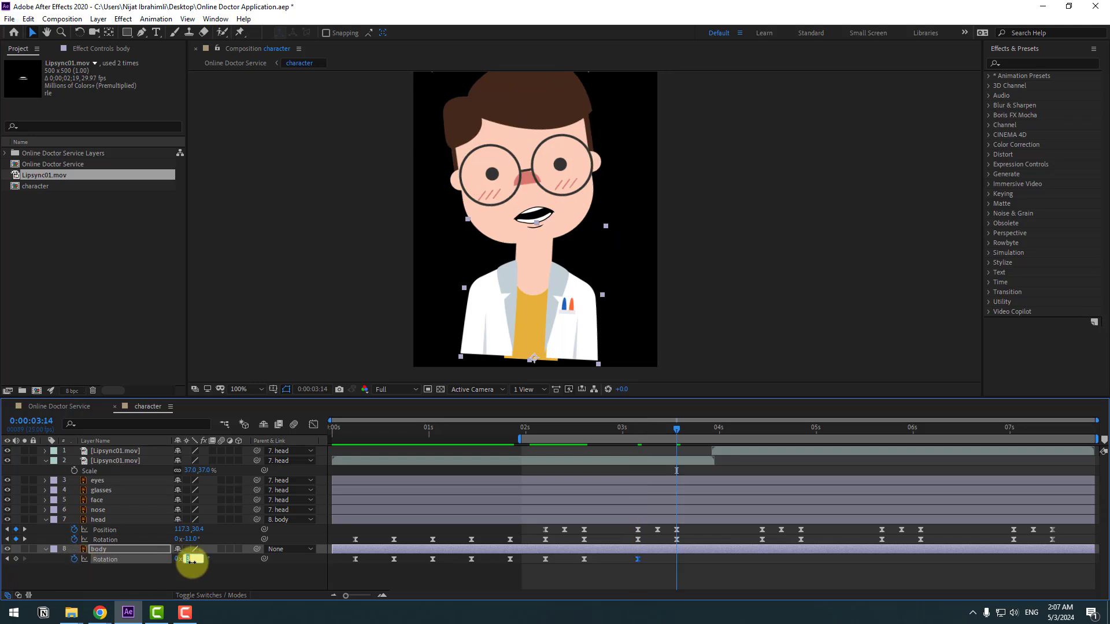
{"action": "key", "text": "Return"}
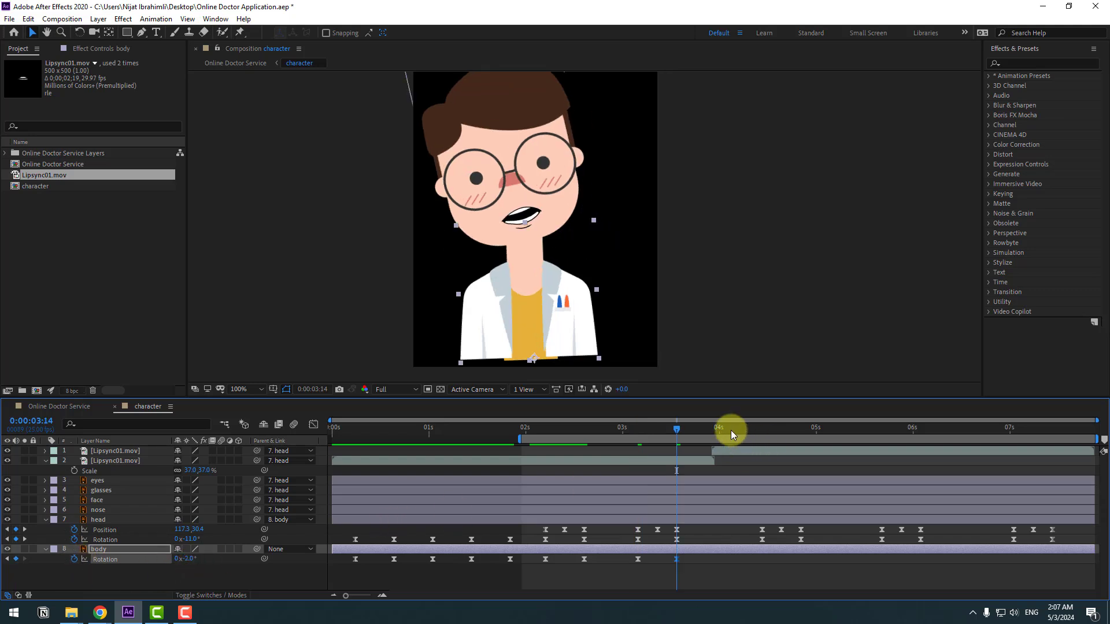
- Continue the body sway with 3° at 04:21, a key at 05:17 and 0° at 06:02, then preview
{"action": "left_click_drag", "start_coordinate": [768, 429], "coordinate": [762, 429]}
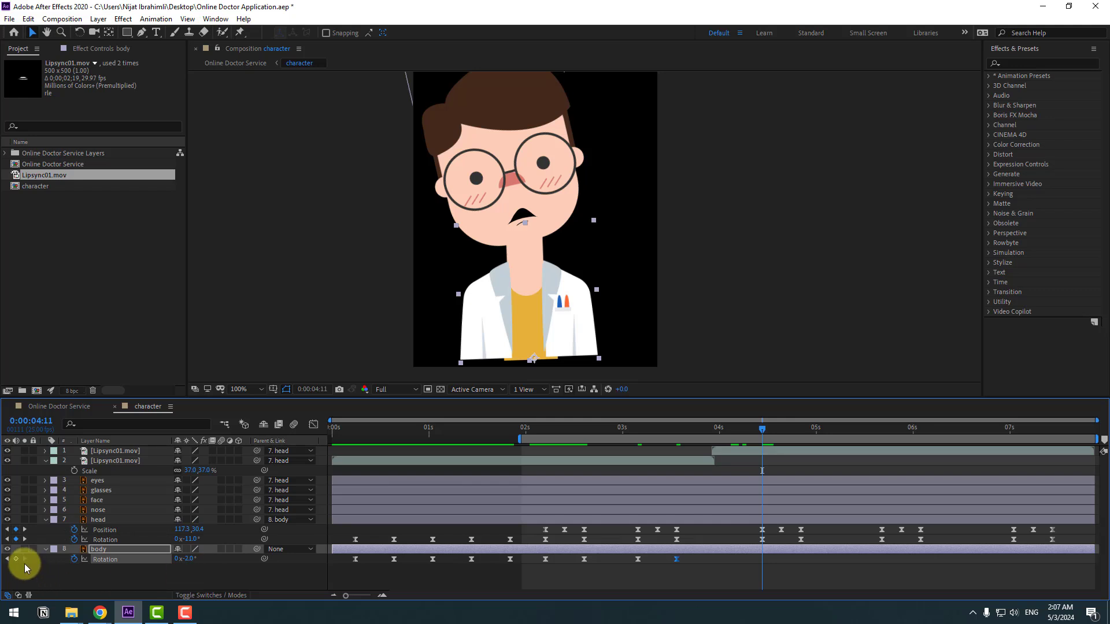
{"action": "key", "text": "shift+Page_Down"}
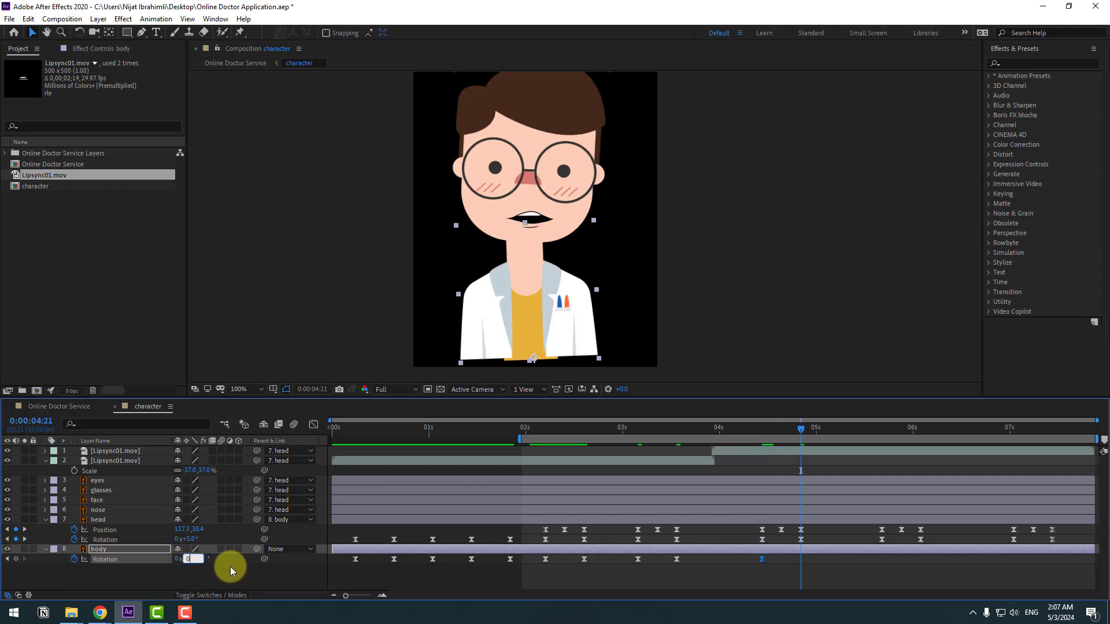
{"action": "type", "text": "3"}
{"action": "key", "text": "Return"}
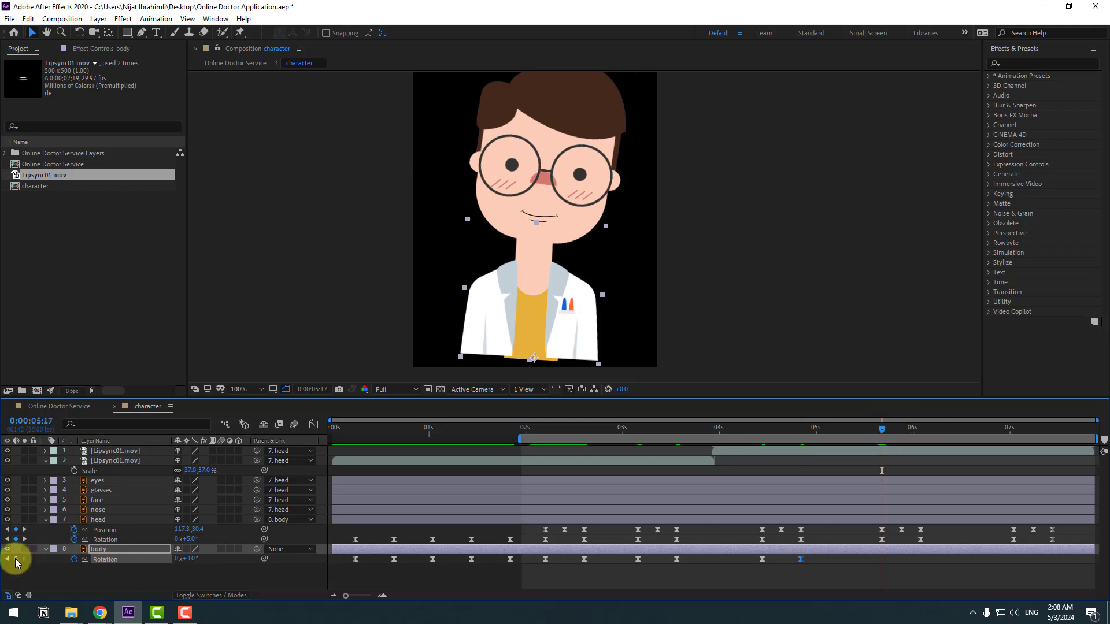
{"action": "left_click", "coordinate": [16, 559]}
{"action": "key", "text": "shift+Page_Down"}
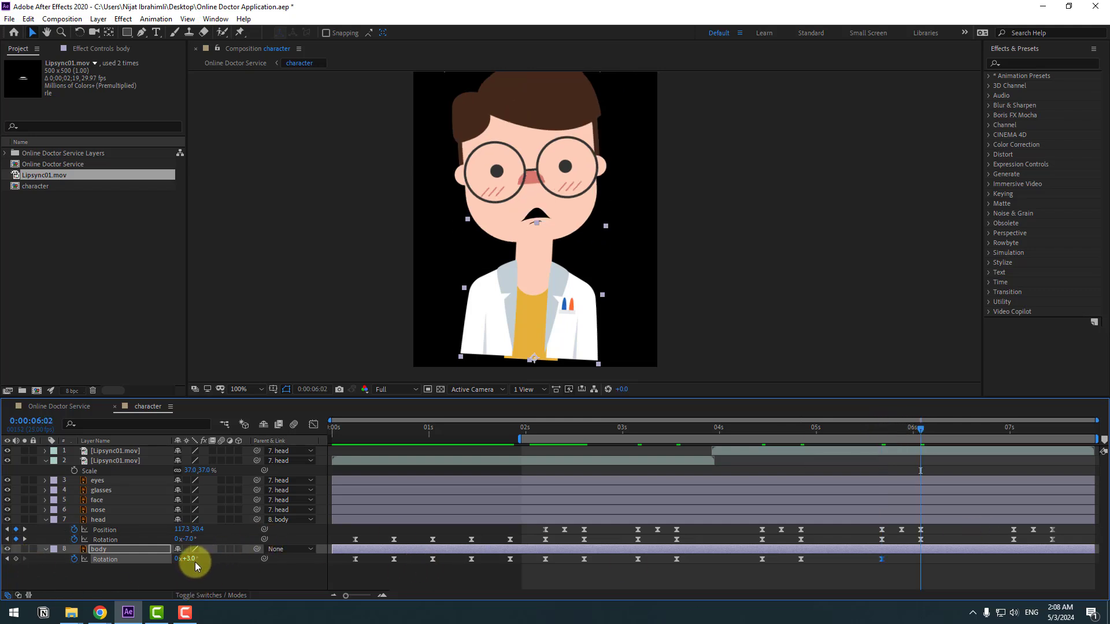
{"action": "key", "text": "Return"}
{"action": "key", "text": "space"}
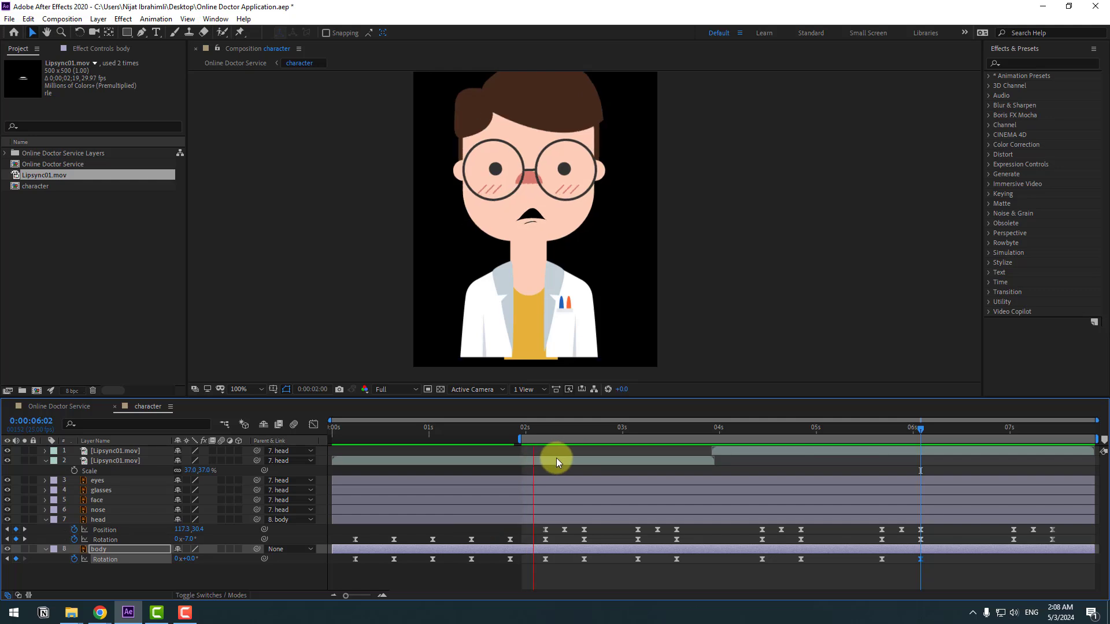
- Key a slight downward body Position bob from 02:05 to 02:10 and apply Easy Ease
{"action": "left_click_drag", "start_coordinate": [523, 428], "coordinate": [543, 429]}
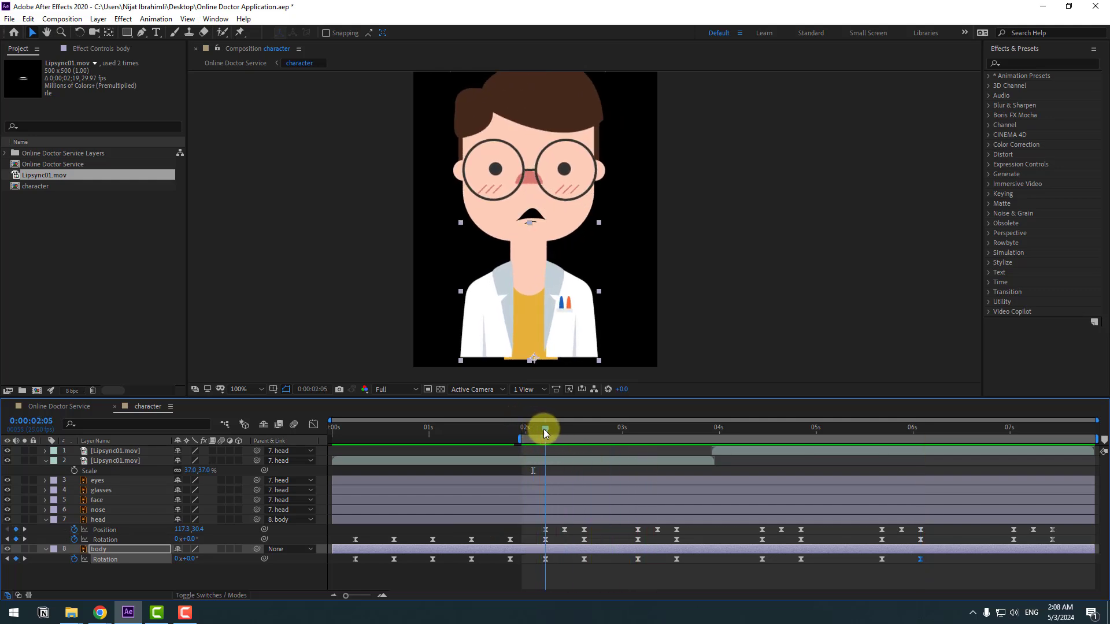
{"action": "left_click", "coordinate": [105, 552]}
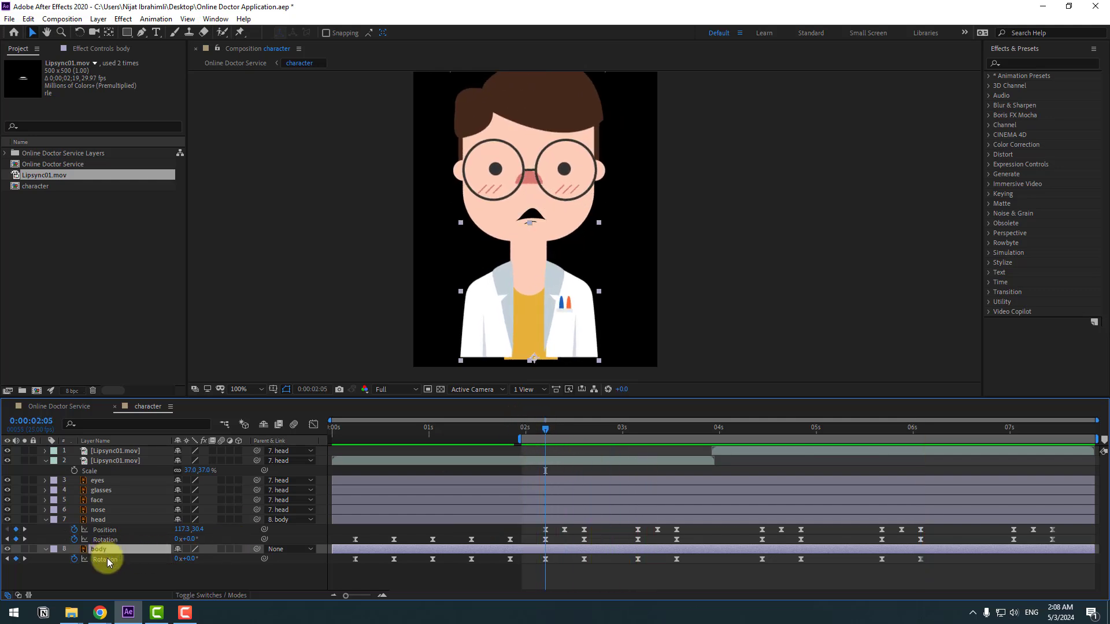
{"action": "left_click", "coordinate": [86, 560]}
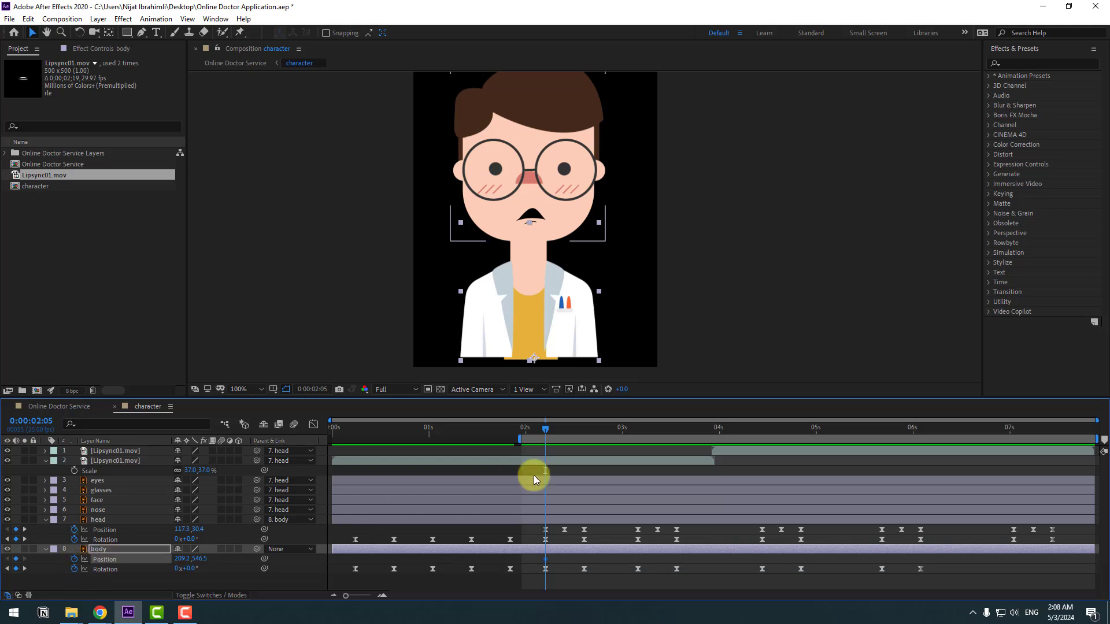
{"action": "left_click_drag", "start_coordinate": [554, 432], "coordinate": [584, 431]}
{"action": "key", "text": "Down"}
{"action": "key", "text": "Down"}
{"action": "key", "text": "Down"}
{"action": "key", "text": "Down"}
{"action": "key", "text": "Down"}
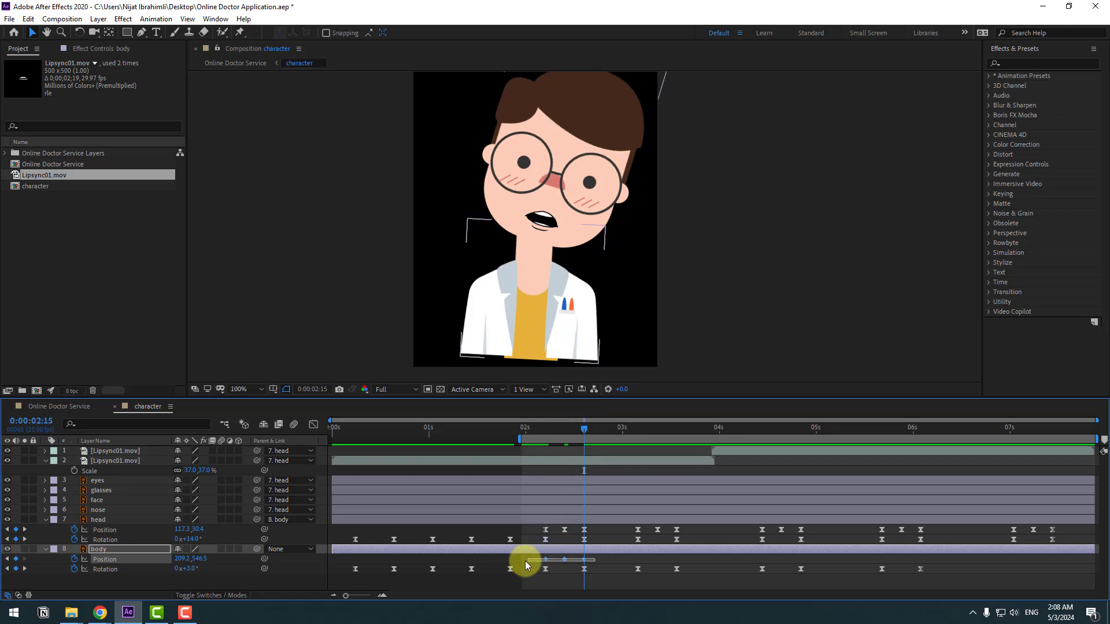
{"action": "right_click", "coordinate": [547, 561]}
{"action": "mouse_move", "coordinate": [612, 551]}
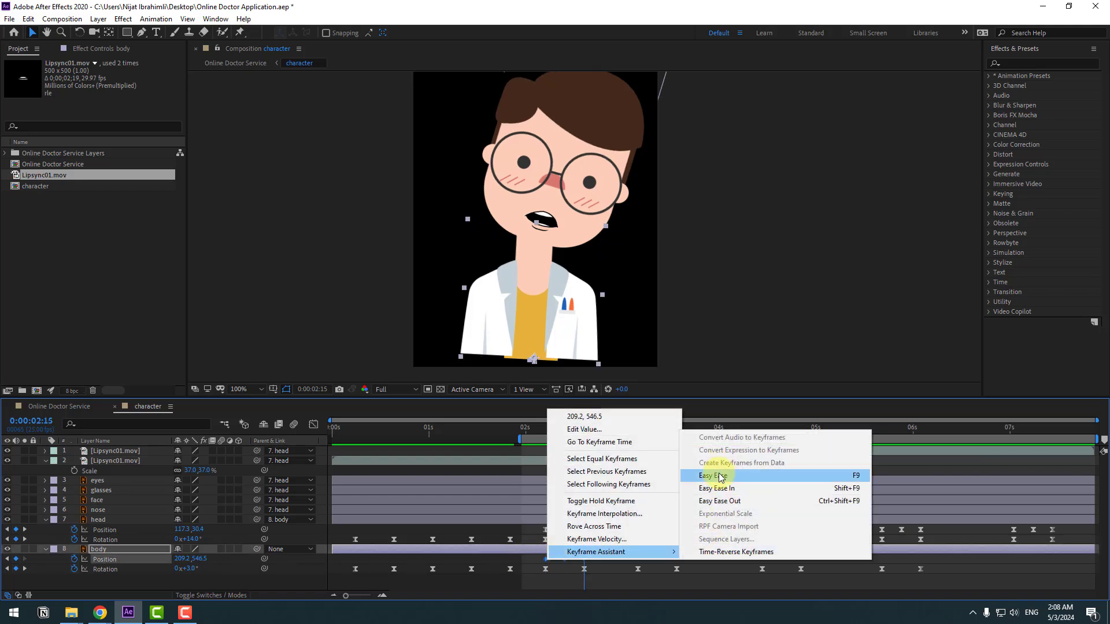
{"action": "left_click", "coordinate": [720, 482]}
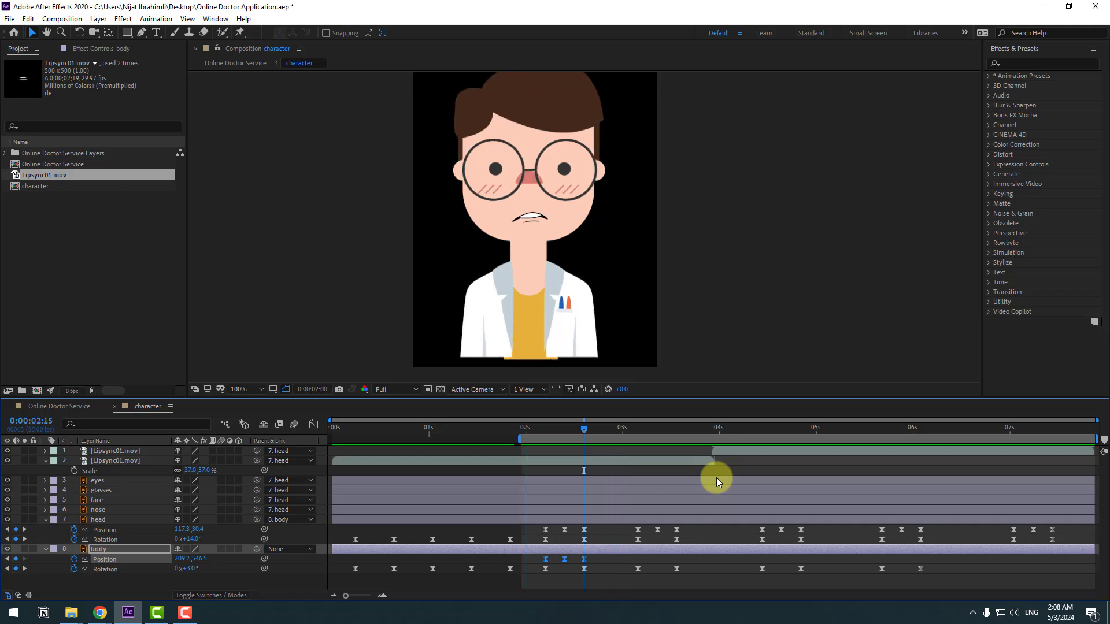
{"action": "key", "text": "space"}
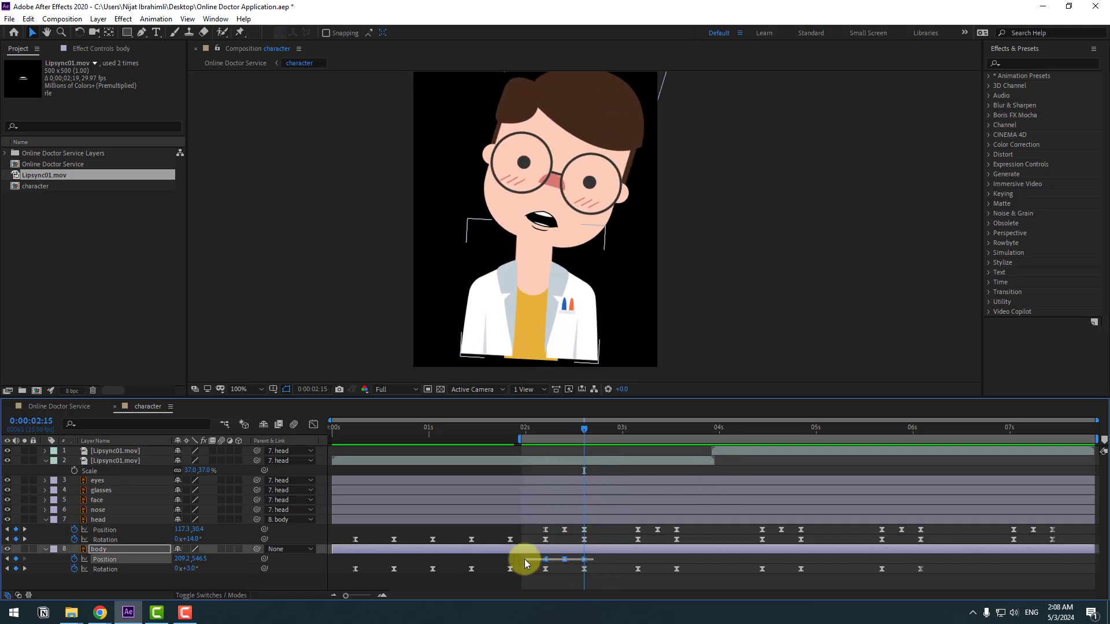
- Paste the three body Position keyframes at 03:04, 04:13 and 05:17
{"action": "left_click_drag", "start_coordinate": [525, 560], "coordinate": [527, 562]}
{"action": "left_click", "coordinate": [626, 431]}
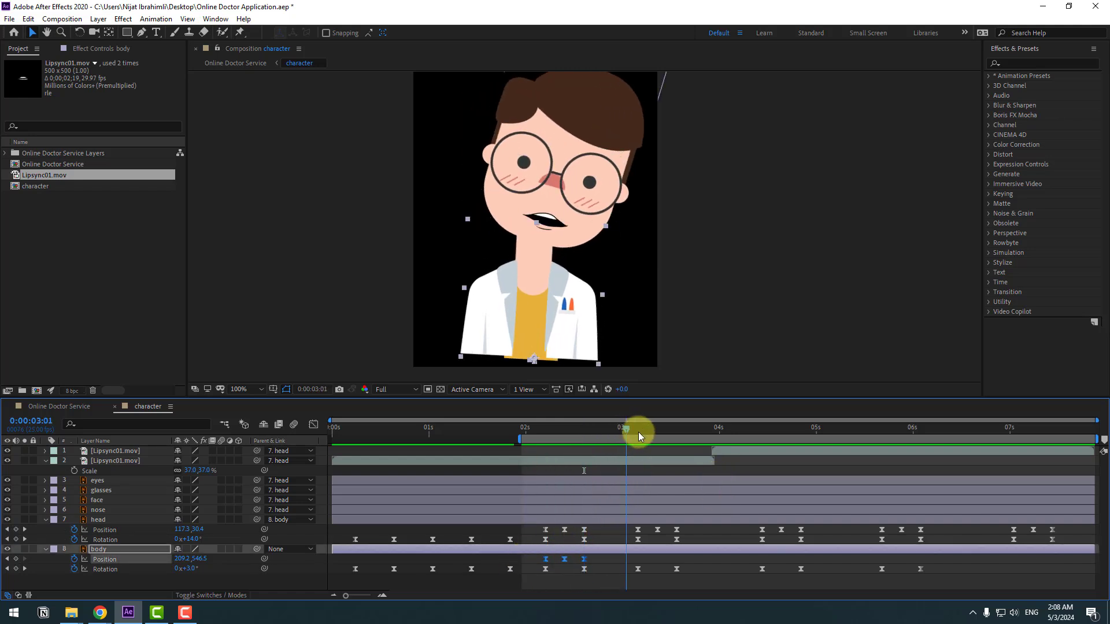
{"action": "left_click", "coordinate": [639, 434]}
{"action": "key", "text": "ctrl+v"}
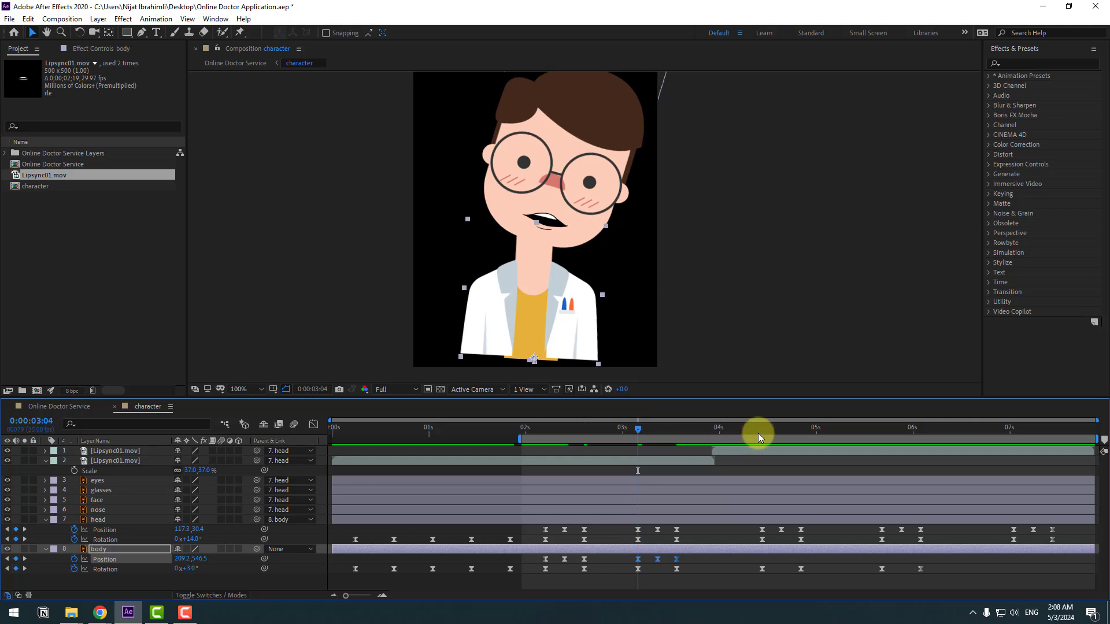
{"action": "left_click", "coordinate": [759, 433]}
{"action": "key", "text": "ctrl+v"}
{"action": "left_click", "coordinate": [882, 433]}
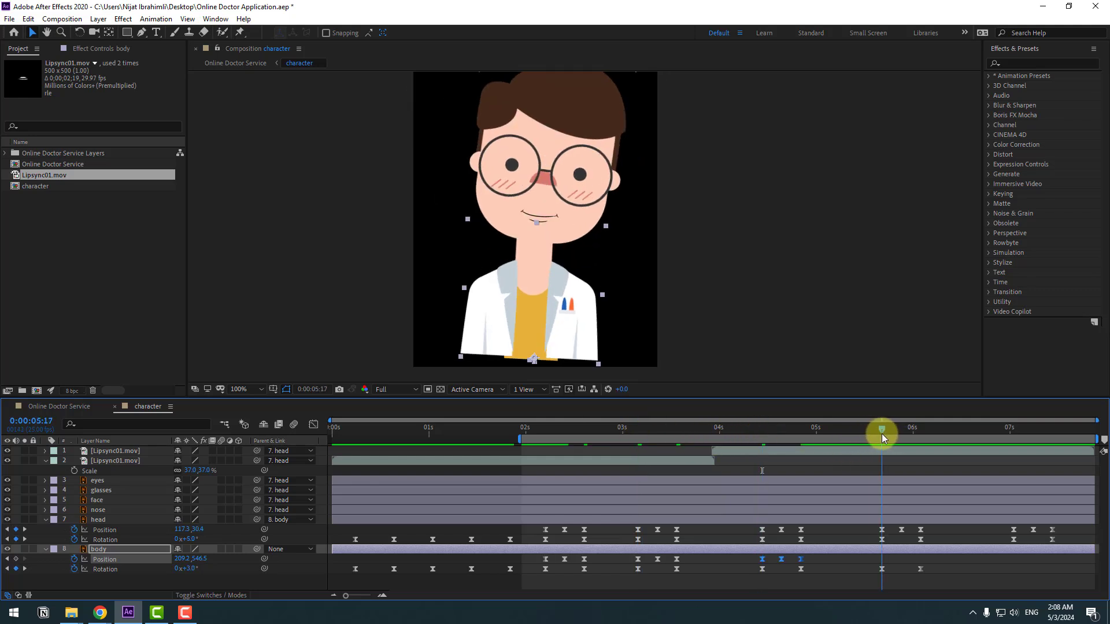
{"action": "key", "text": "ctrl+v"}
- Select the body keyframes from 2 s to 6 s and preview the bobbing
{"action": "left_click_drag", "start_coordinate": [609, 556], "coordinate": [539, 560]}
{"action": "key", "text": "space"}
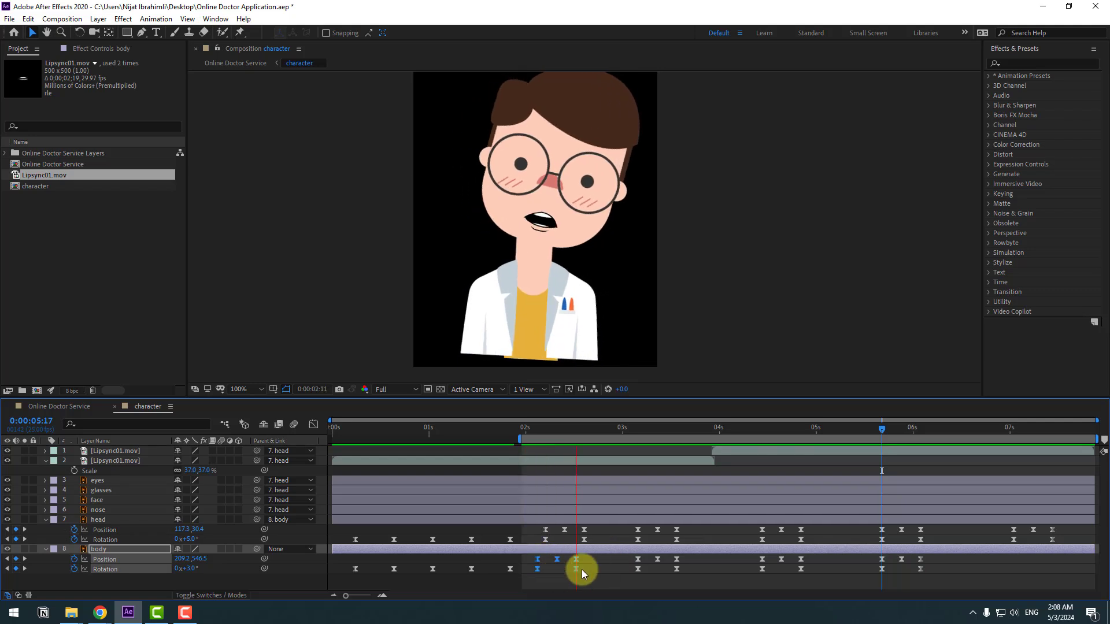
{"action": "key", "text": "space"}
{"action": "left_click_drag", "start_coordinate": [937, 555], "coordinate": [630, 560]}
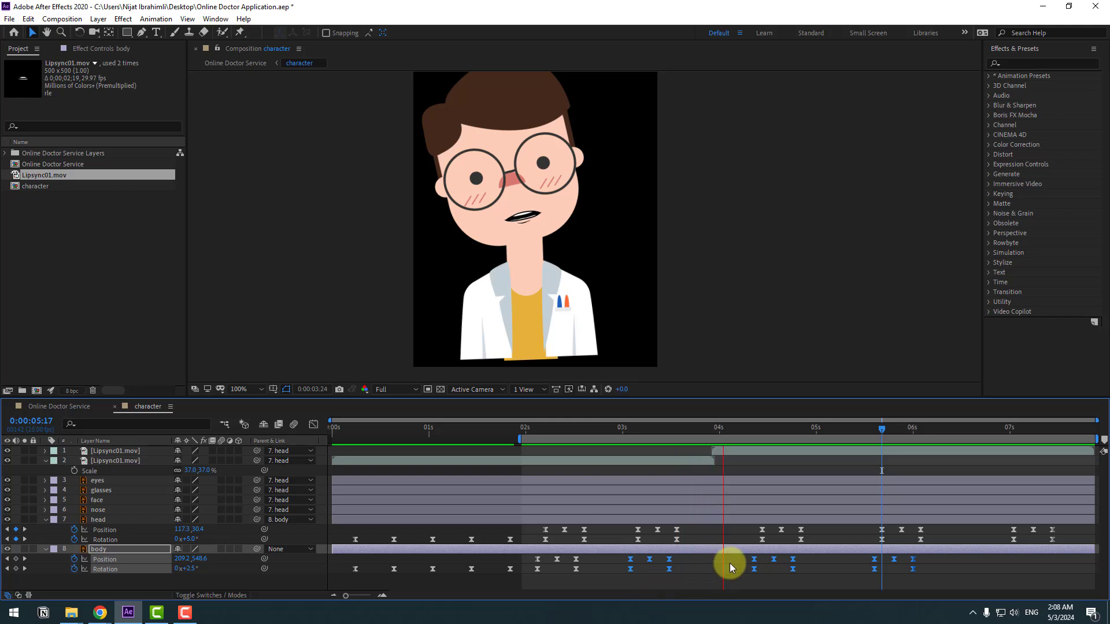
{"action": "key", "text": "space"}
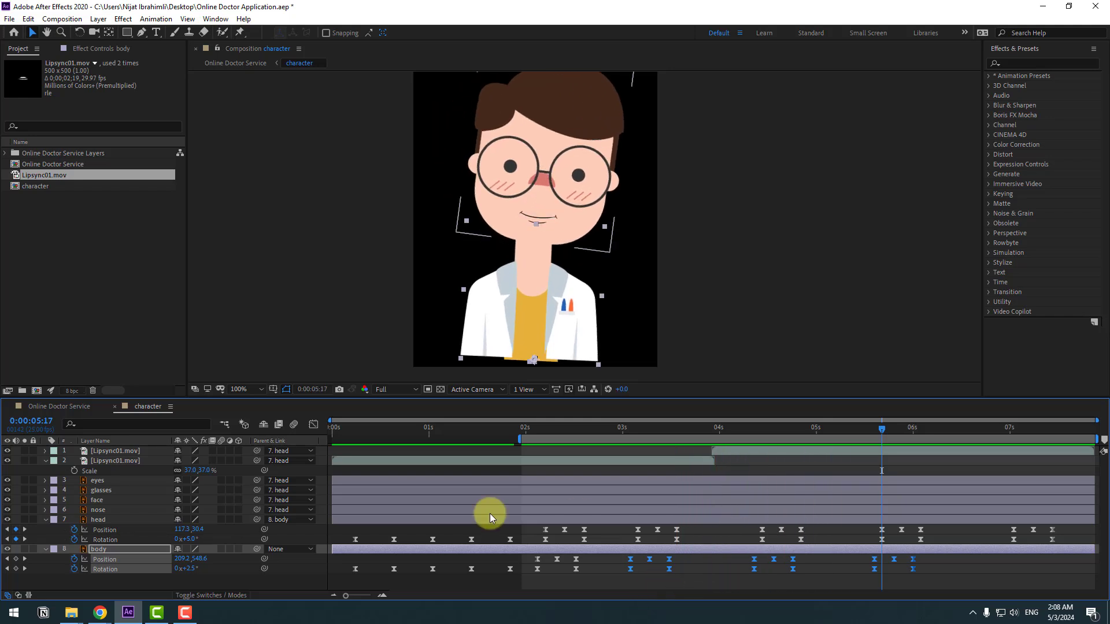
- Extend the work area to 0 s and set a starting eyes Scale keyframe at frame 11
{"action": "left_click", "coordinate": [99, 482]}
{"action": "left_click_drag", "start_coordinate": [522, 440], "coordinate": [255, 441]}
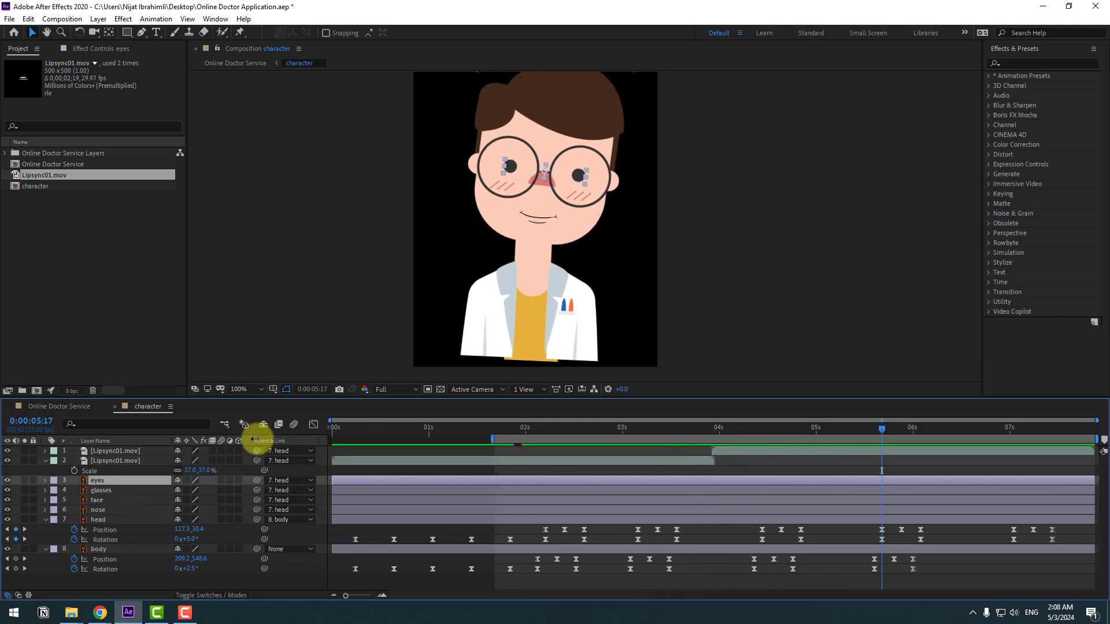
{"action": "key", "text": "s"}
{"action": "left_click", "coordinate": [358, 431]}
{"action": "left_click_drag", "start_coordinate": [359, 431], "coordinate": [377, 432]}
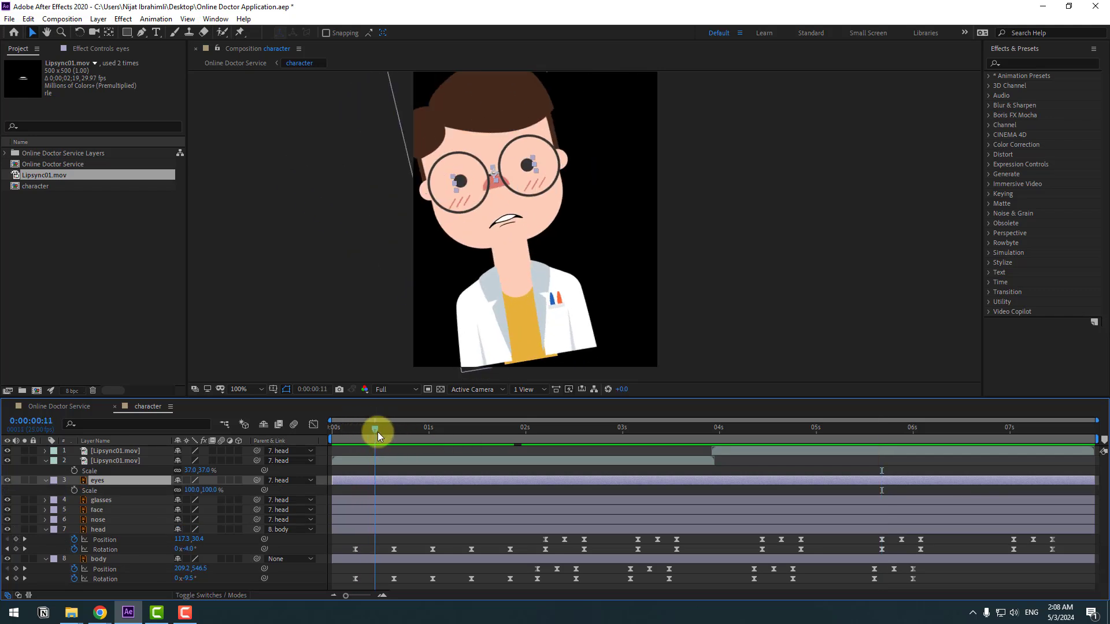
{"action": "left_click", "coordinate": [74, 491]}
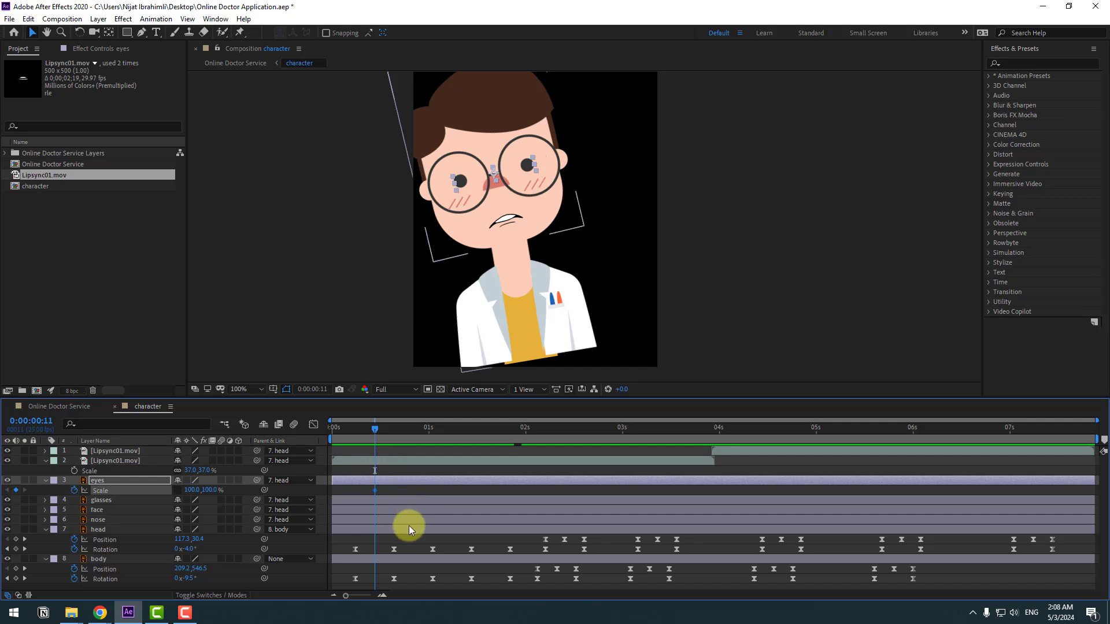
- Squash the eyes to 5% three frames later, restore 100% three frames after, and ease the keys
{"action": "key", "text": "Page_Down"}
{"action": "key", "text": "Page_Down"}
{"action": "key", "text": "Page_Down"}
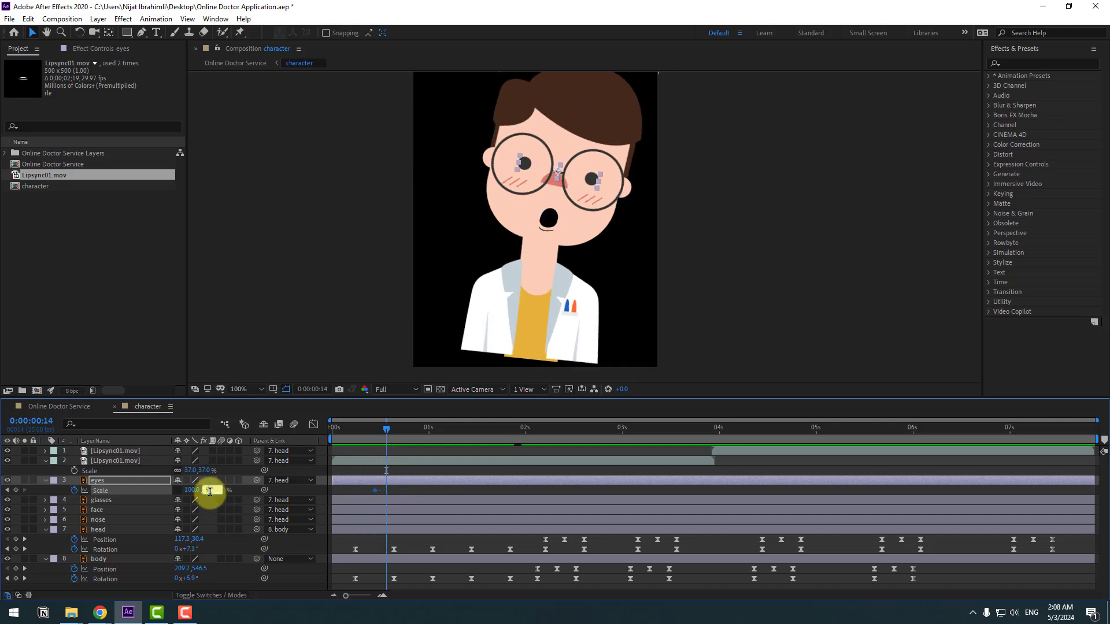
{"action": "left_click", "coordinate": [210, 491]}
{"action": "type", "text": "5"}
{"action": "key", "text": "Return"}
{"action": "key", "text": "Page_Down"}
{"action": "key", "text": "Page_Down"}
{"action": "key", "text": "Page_Down"}
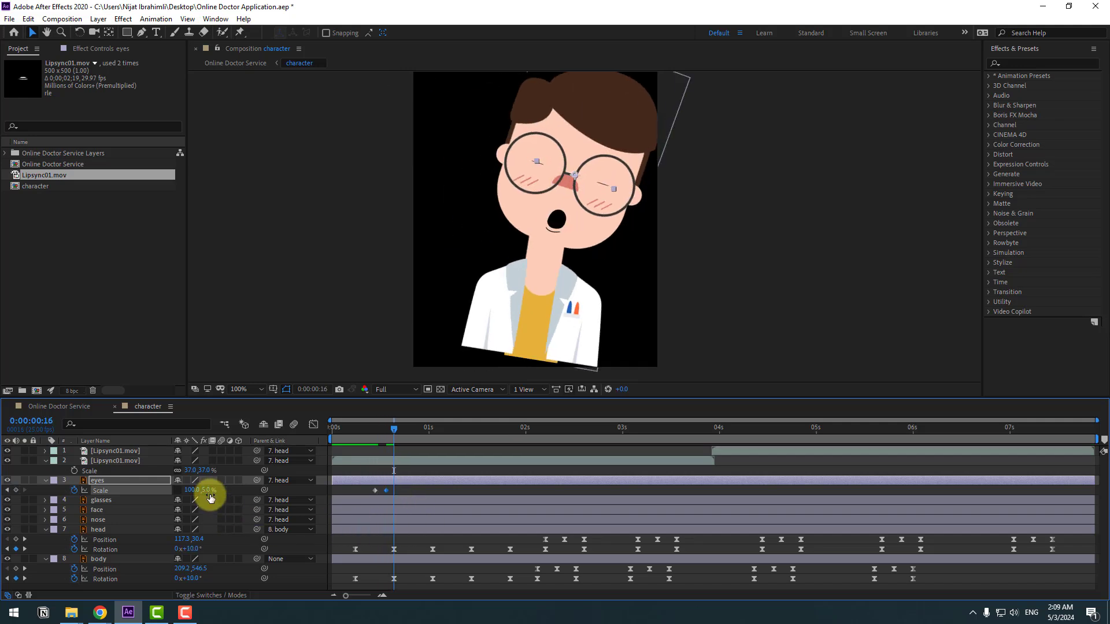
{"action": "type", "text": "10"}
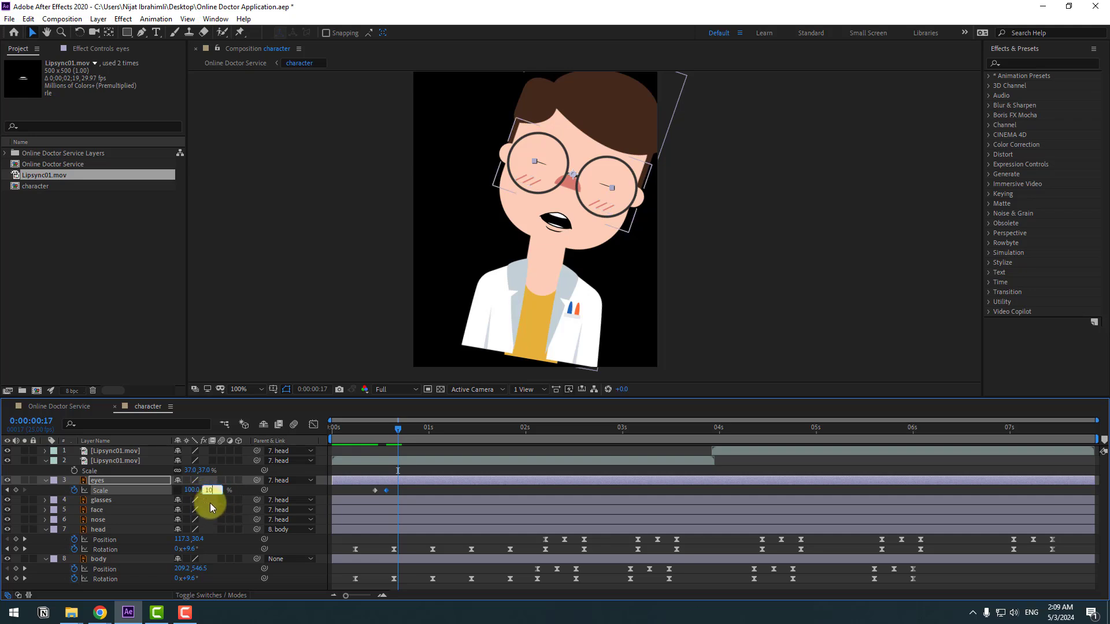
{"action": "type", "text": "0"}
{"action": "key", "text": "Return"}
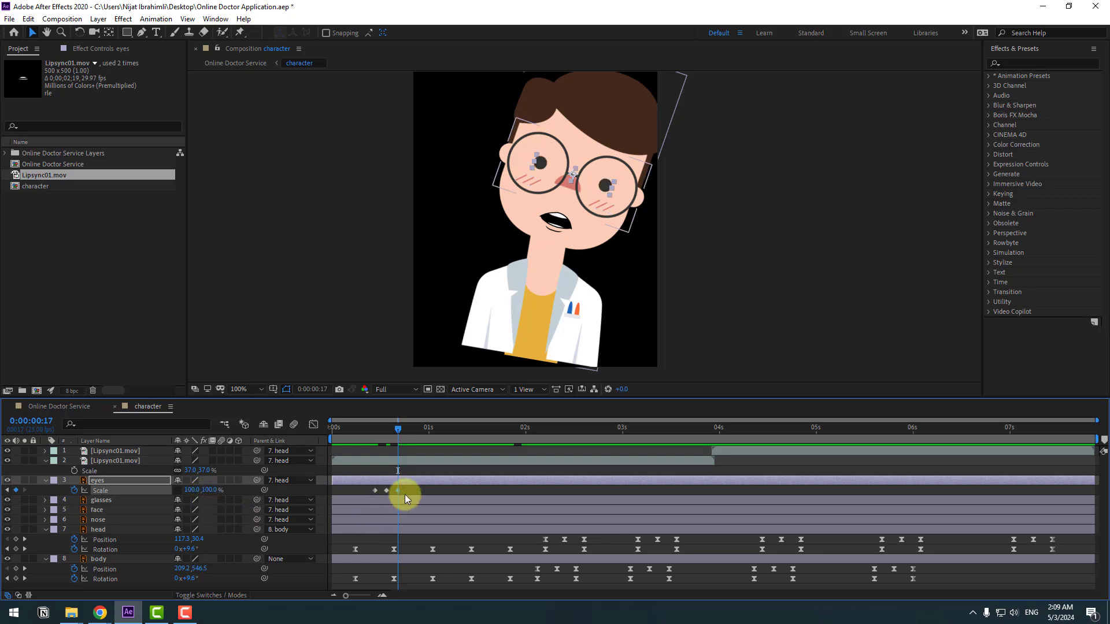
{"action": "right_click", "coordinate": [376, 491]}
{"action": "mouse_move", "coordinate": [416, 471]}
{"action": "left_click", "coordinate": [543, 520]}
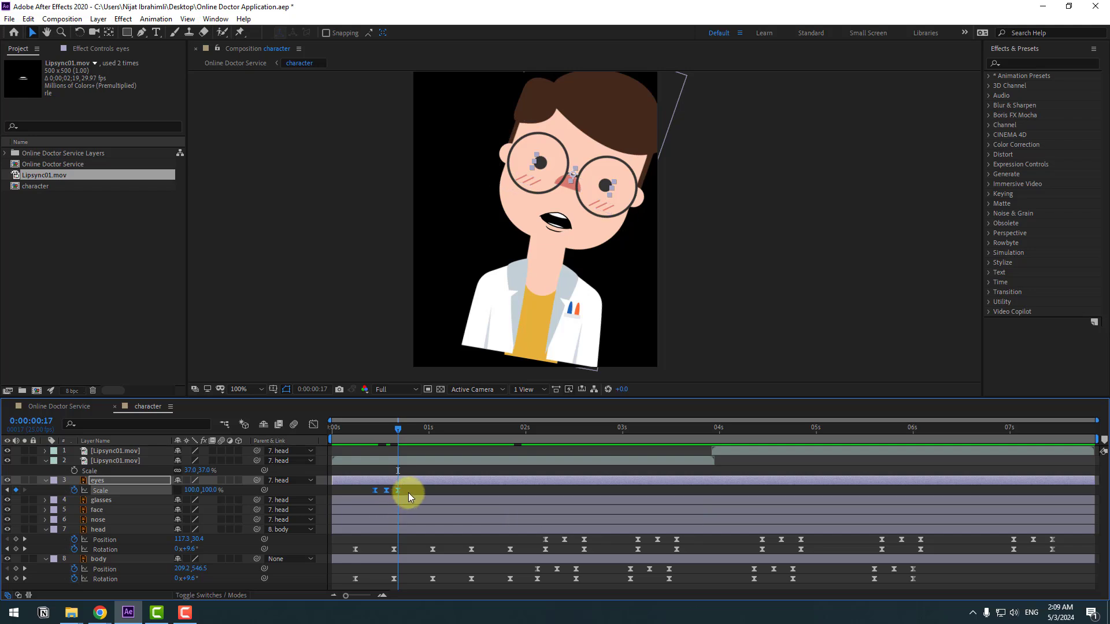
- Paste the blink keyframes at four later points through about 7 s and preview
{"action": "left_click_drag", "start_coordinate": [408, 428], "coordinate": [650, 430]}
{"action": "key", "text": "ctrl+v"}
{"action": "key", "text": "ctrl+v"}
{"action": "key", "text": "ctrl+v"}
{"action": "left_click", "coordinate": [763, 430]}
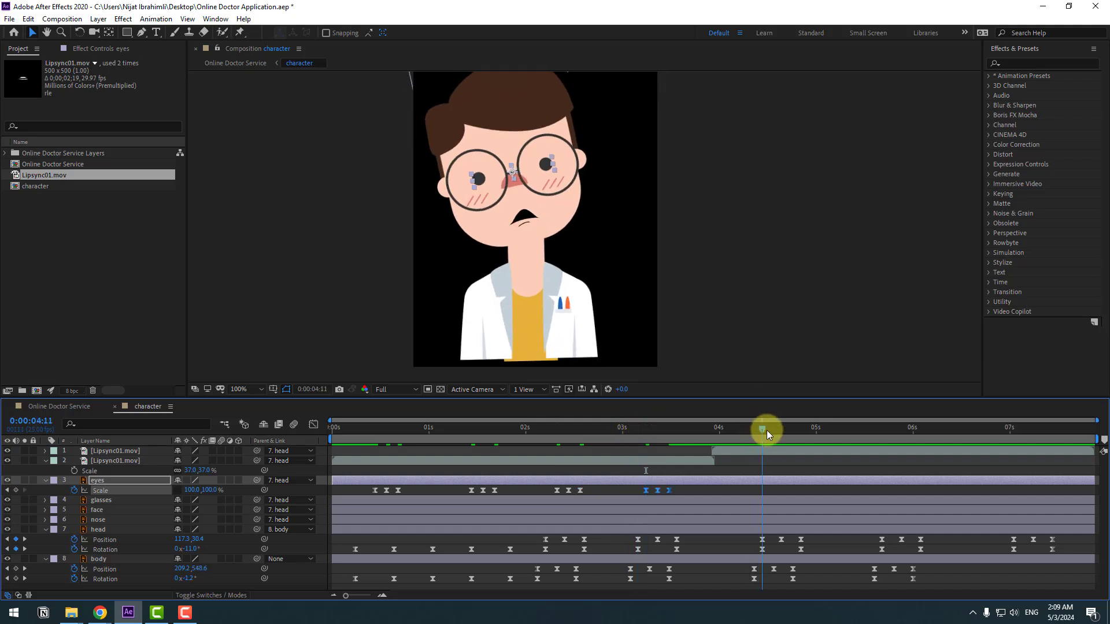
{"action": "key", "text": "ctrl+v"}
{"action": "left_click", "coordinate": [884, 431]}
{"action": "key", "text": "ctrl+v"}
{"action": "left_click", "coordinate": [1016, 432]}
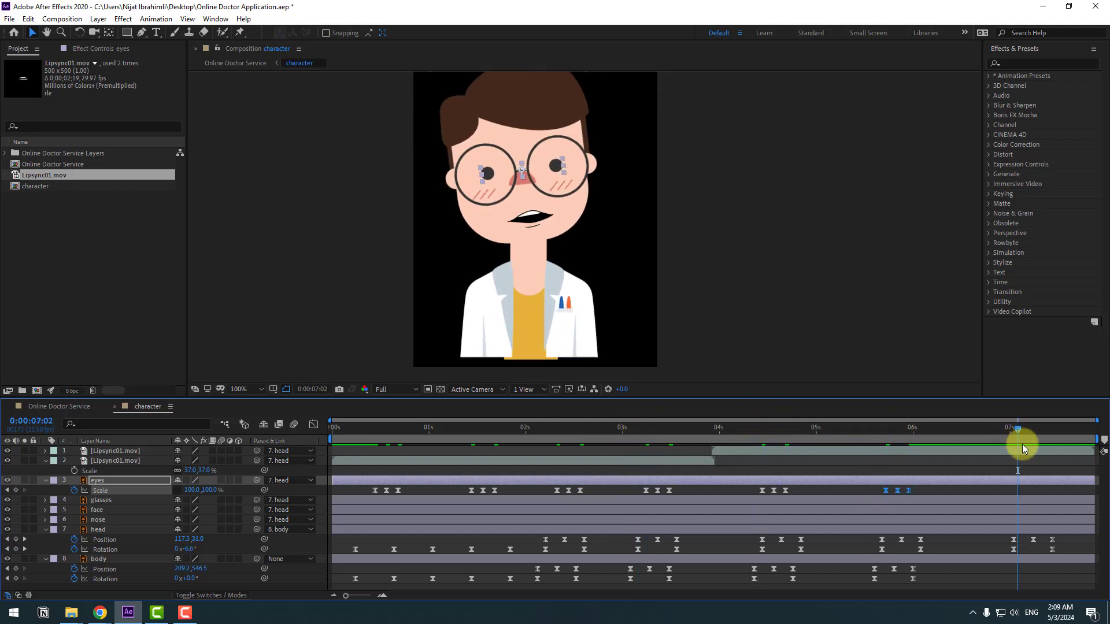
{"action": "key", "text": "ctrl+v"}
{"action": "key", "text": "space"}
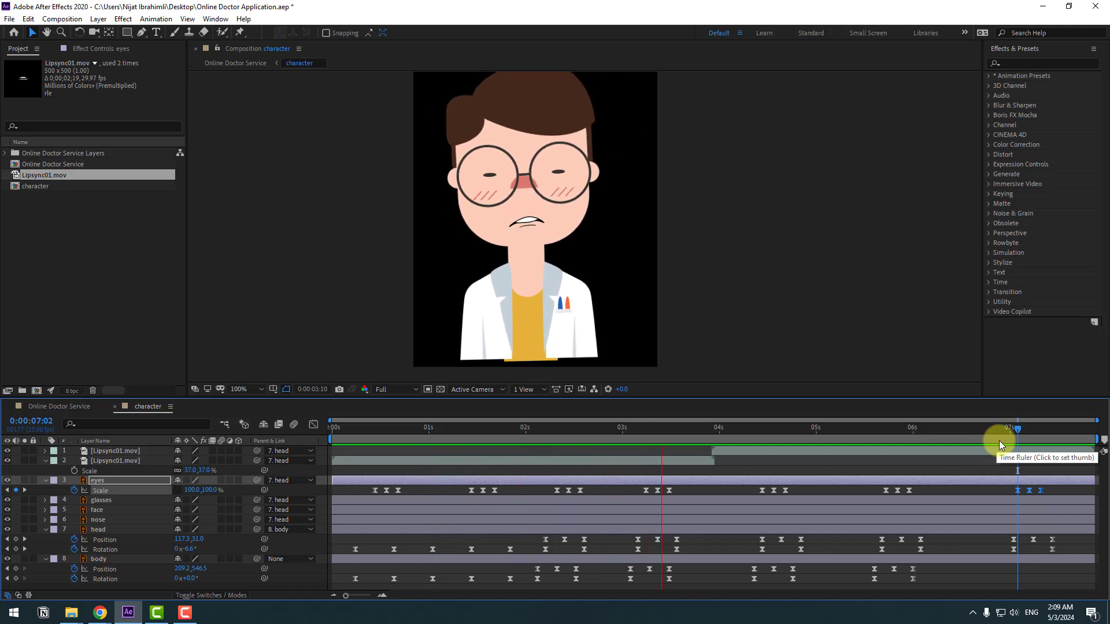
{"action": "key", "text": "space"}
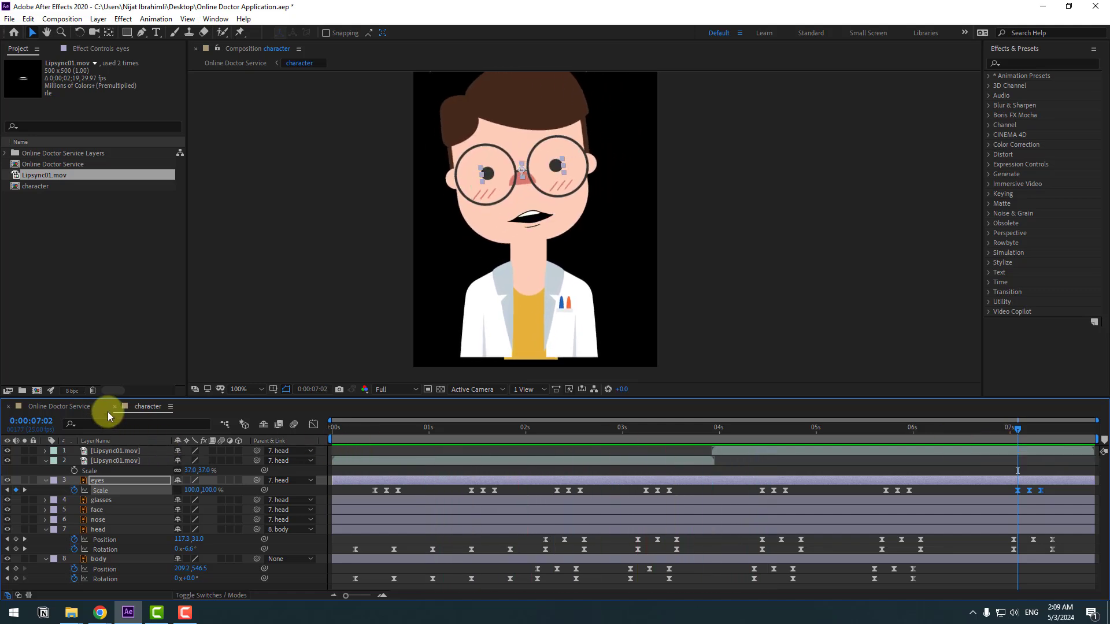
{"action": "left_click", "coordinate": [114, 407]}
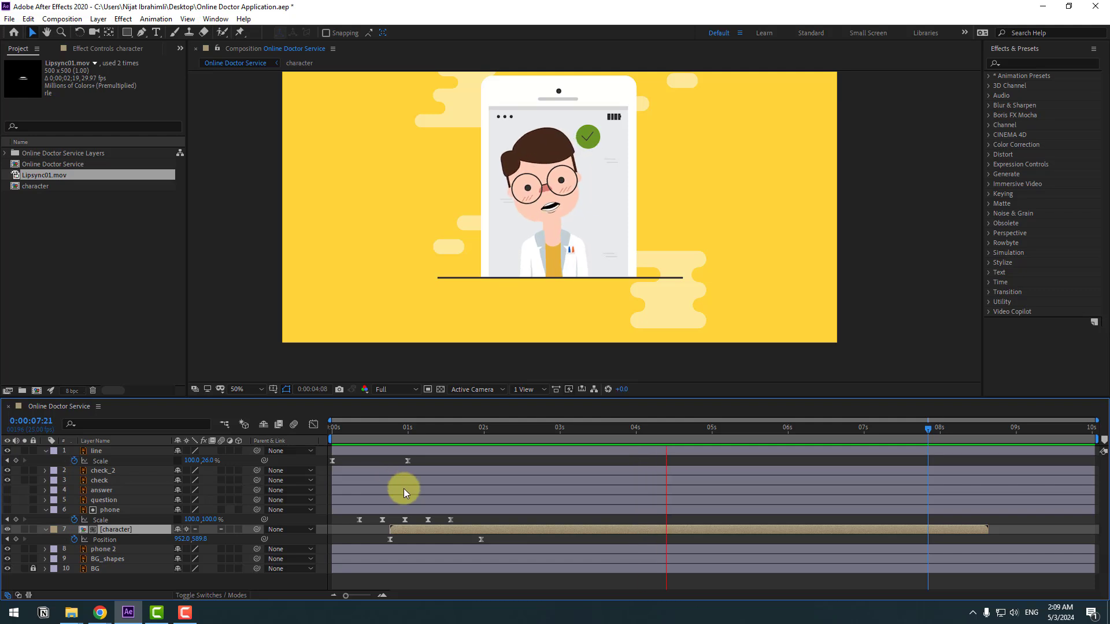
- Delete the check_2, check, answer and question layers together
{"action": "key", "text": "space"}
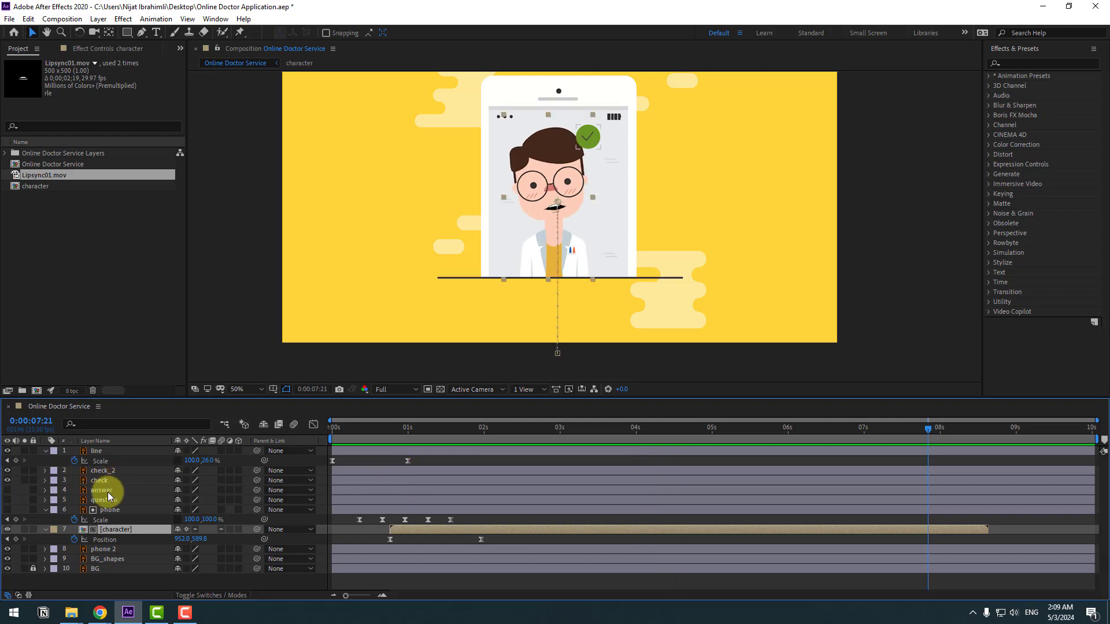
{"action": "left_click", "coordinate": [102, 470]}
{"action": "left_click", "coordinate": [101, 481], "text": "shift"}
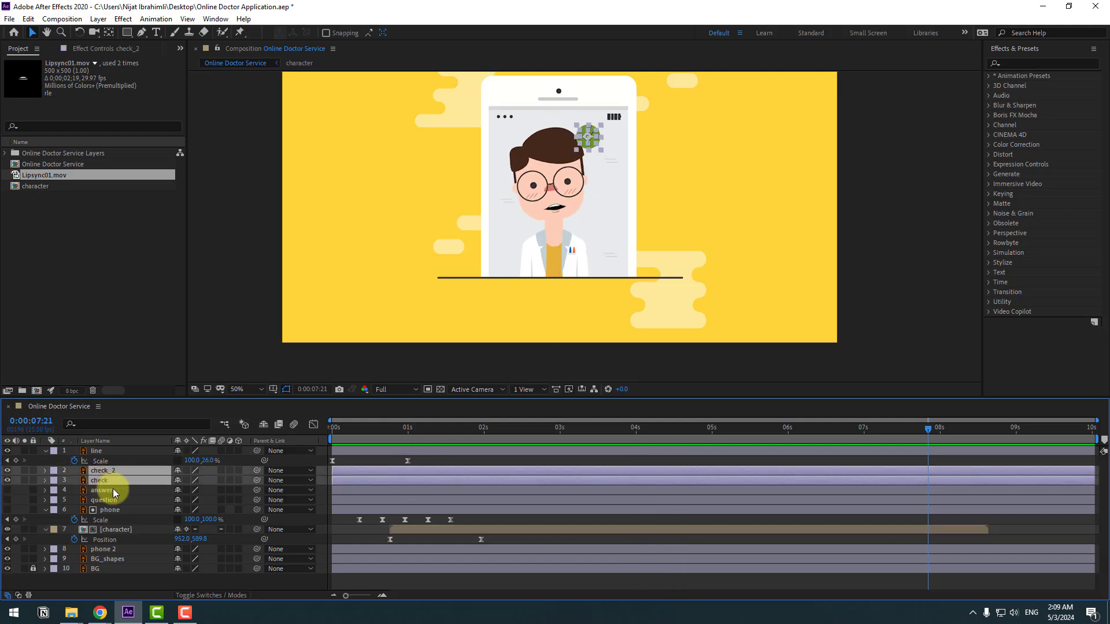
{"action": "left_click", "coordinate": [110, 489], "text": "shift"}
{"action": "left_click", "coordinate": [108, 500], "text": "shift"}
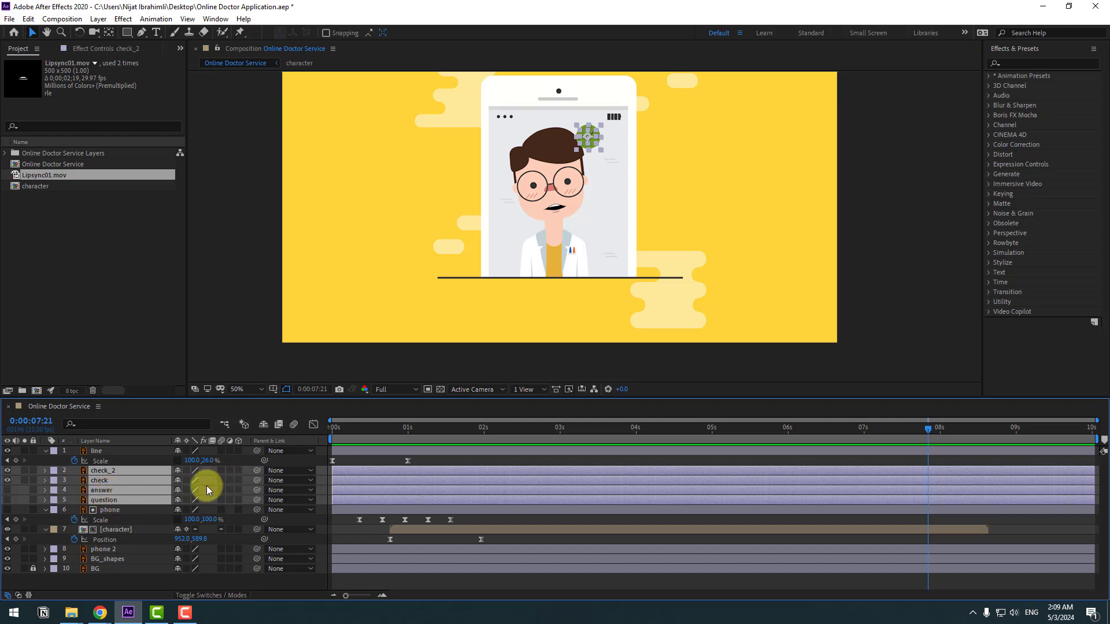
{"action": "key", "text": "Delete"}
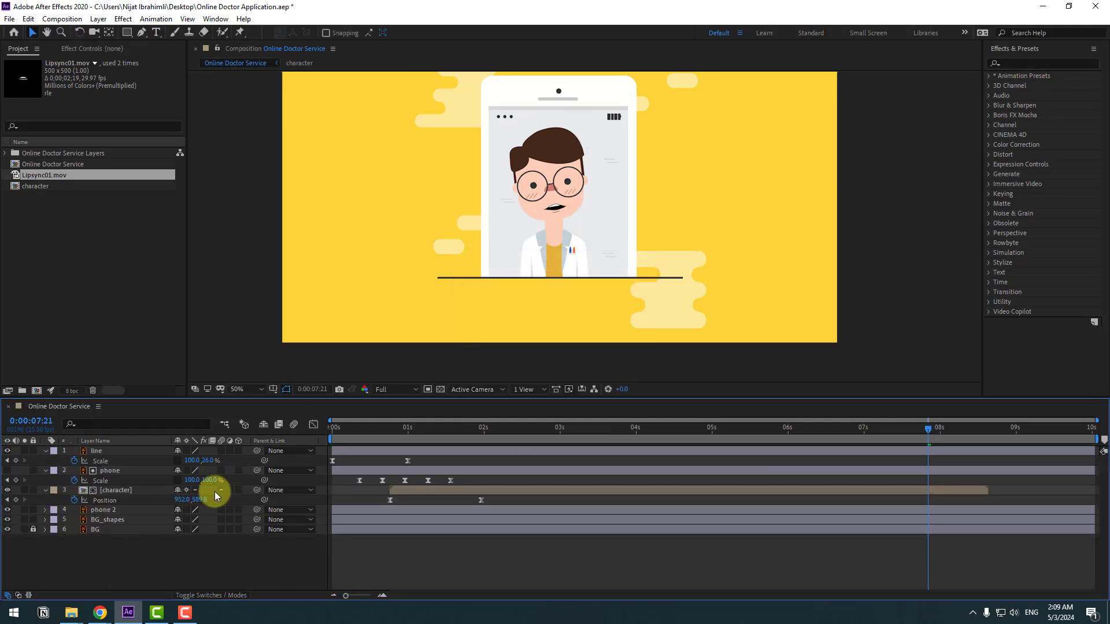
{"action": "left_click", "coordinate": [134, 517]}
- Fit the viewer and apply CC RepeTile to BG_shapes with Expand Right 2000
{"action": "left_click", "coordinate": [247, 386]}
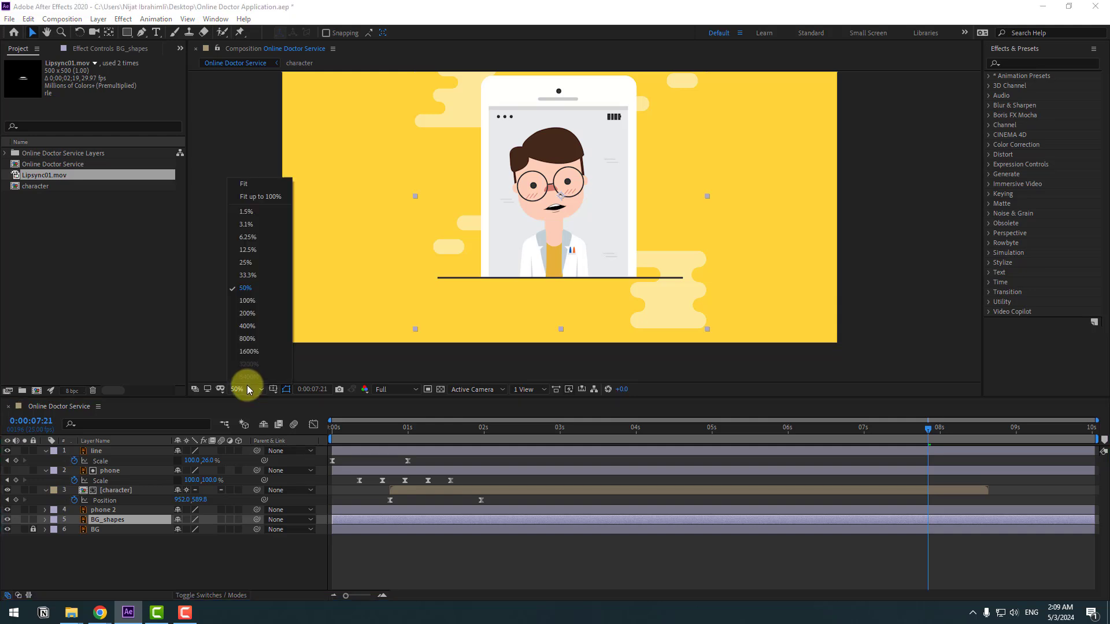
{"action": "left_click", "coordinate": [258, 200]}
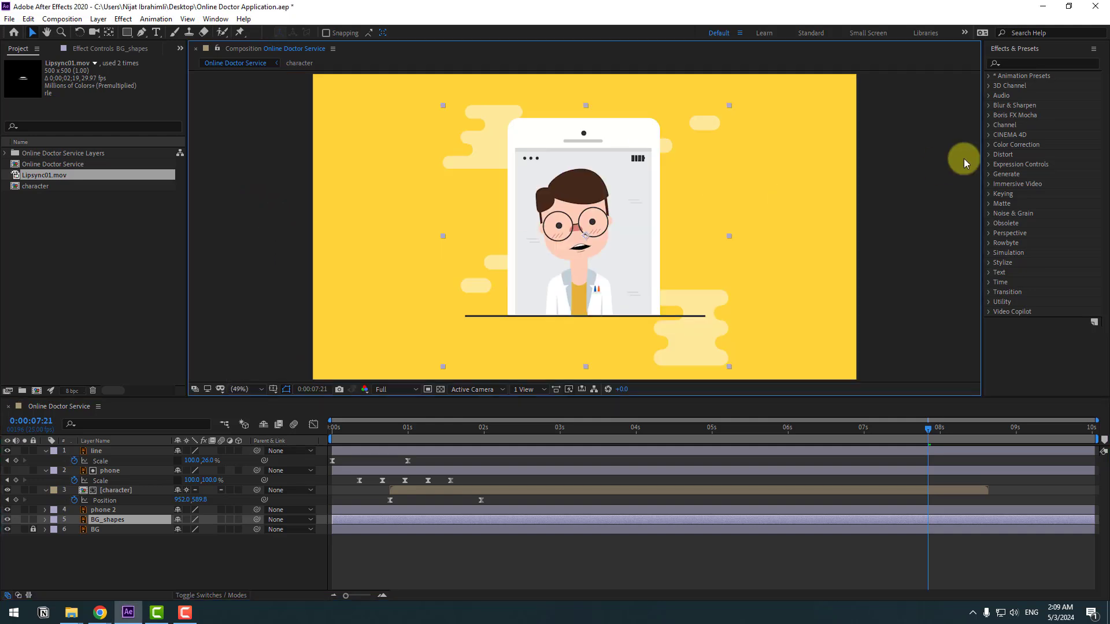
{"action": "left_click", "coordinate": [1016, 62]}
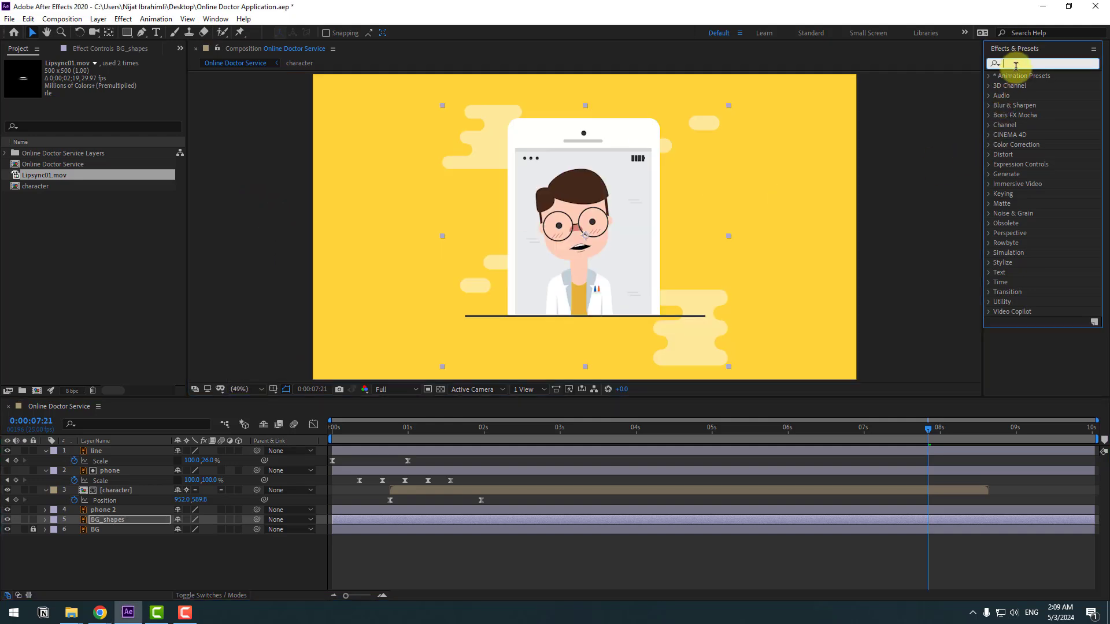
{"action": "type", "text": "cc rep"}
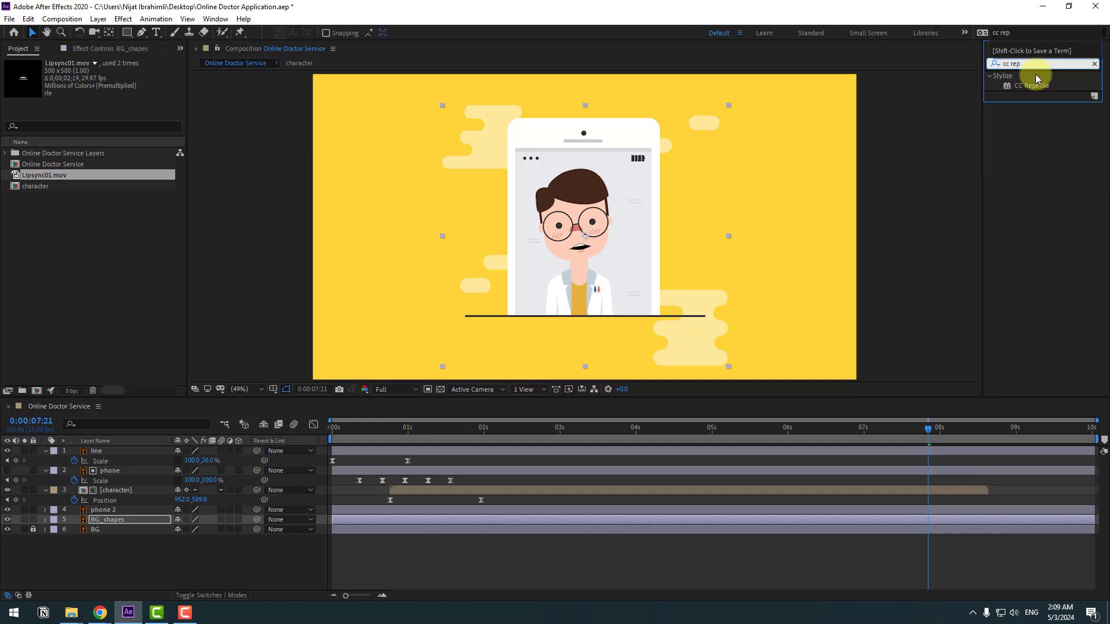
{"action": "left_click_drag", "start_coordinate": [1034, 86], "coordinate": [114, 520]}
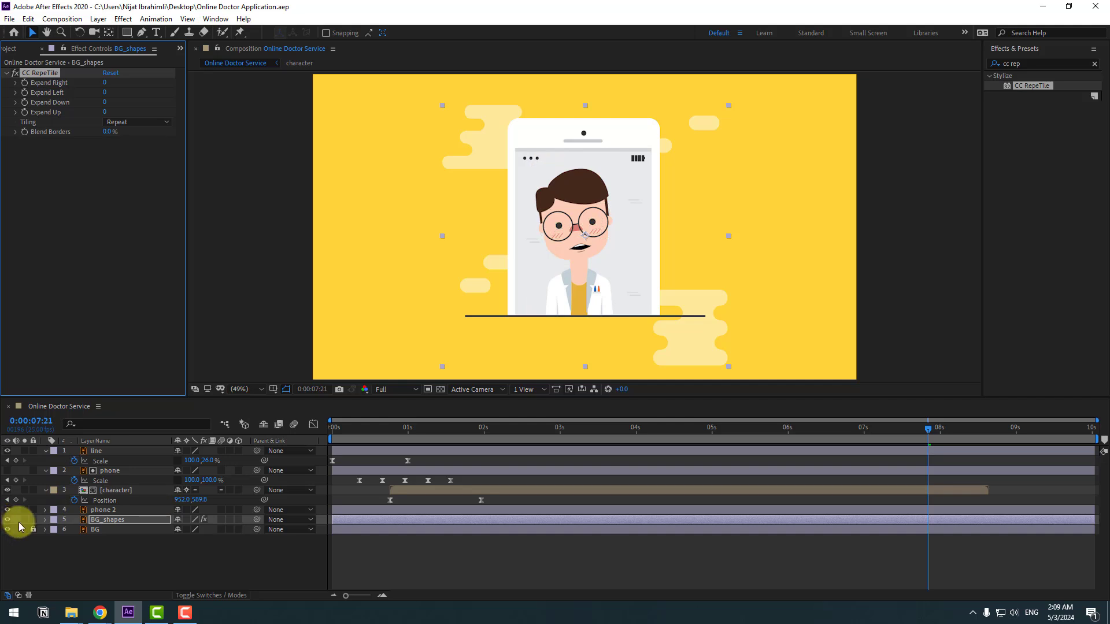
{"action": "left_click", "coordinate": [24, 519]}
{"action": "left_click_drag", "start_coordinate": [105, 82], "coordinate": [220, 78]}
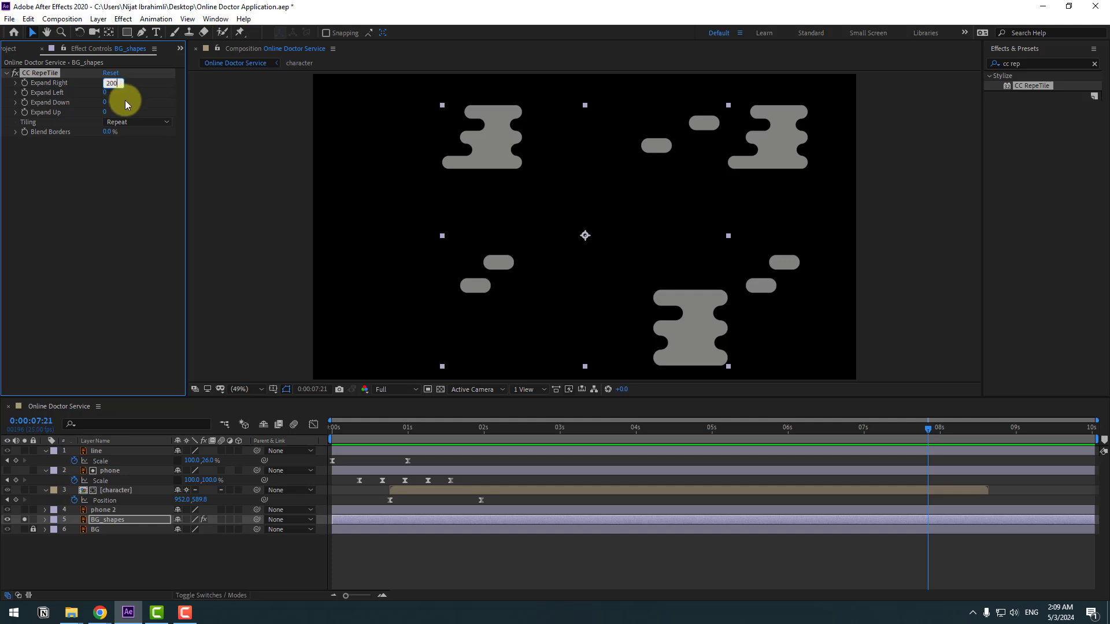
- Set a BG_shapes Position keyframe and trim the composition to the work area ending at 08:15
{"action": "left_click", "coordinate": [99, 519]}
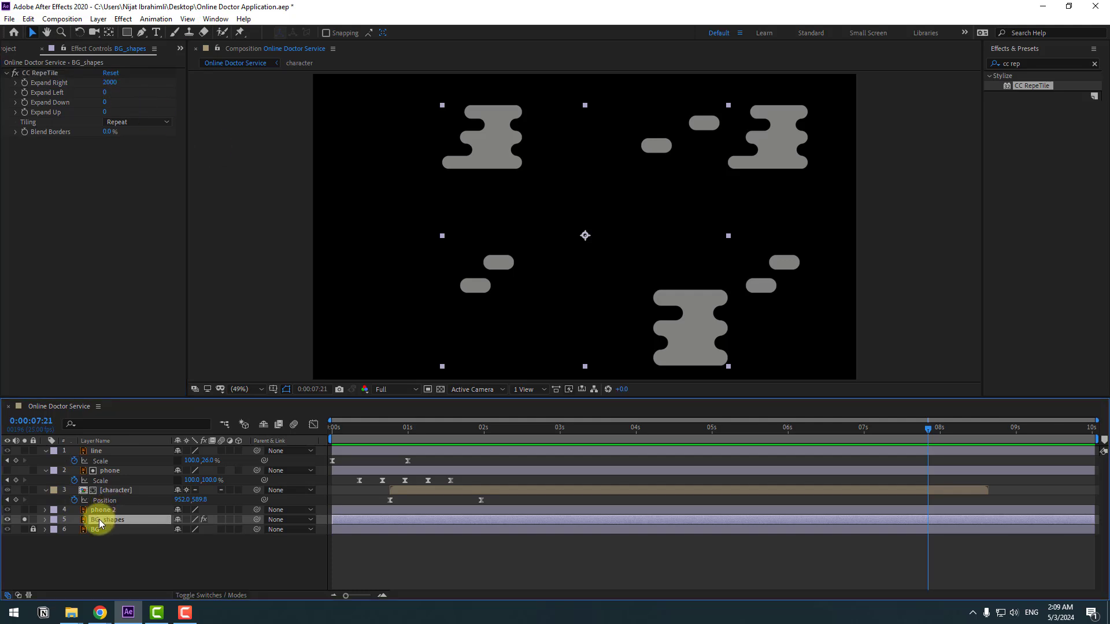
{"action": "key", "text": "p"}
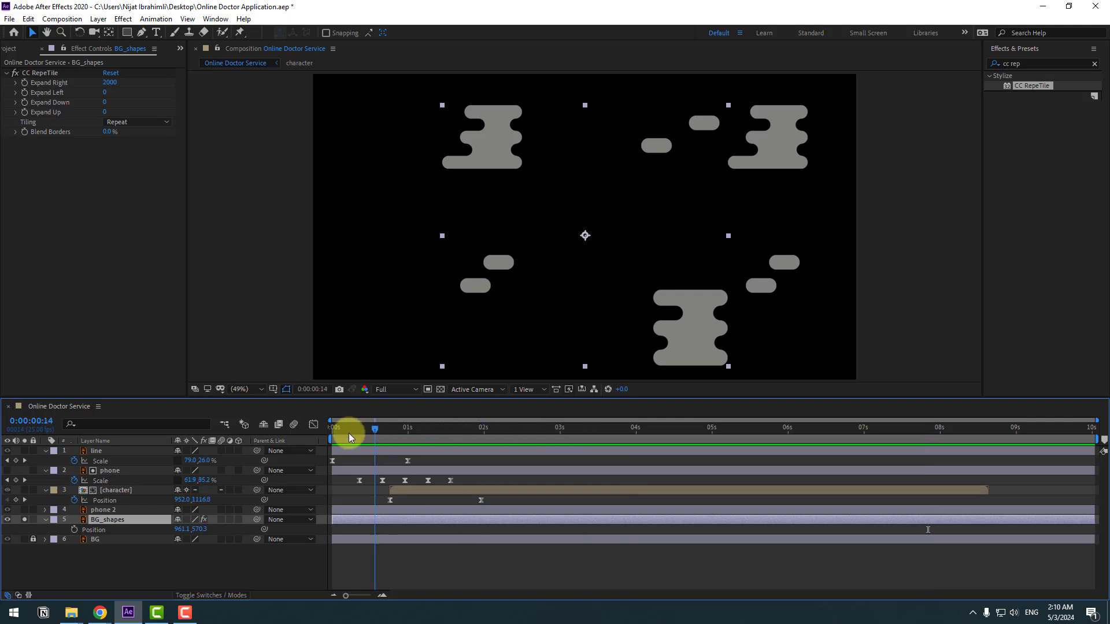
{"action": "left_click", "coordinate": [74, 530]}
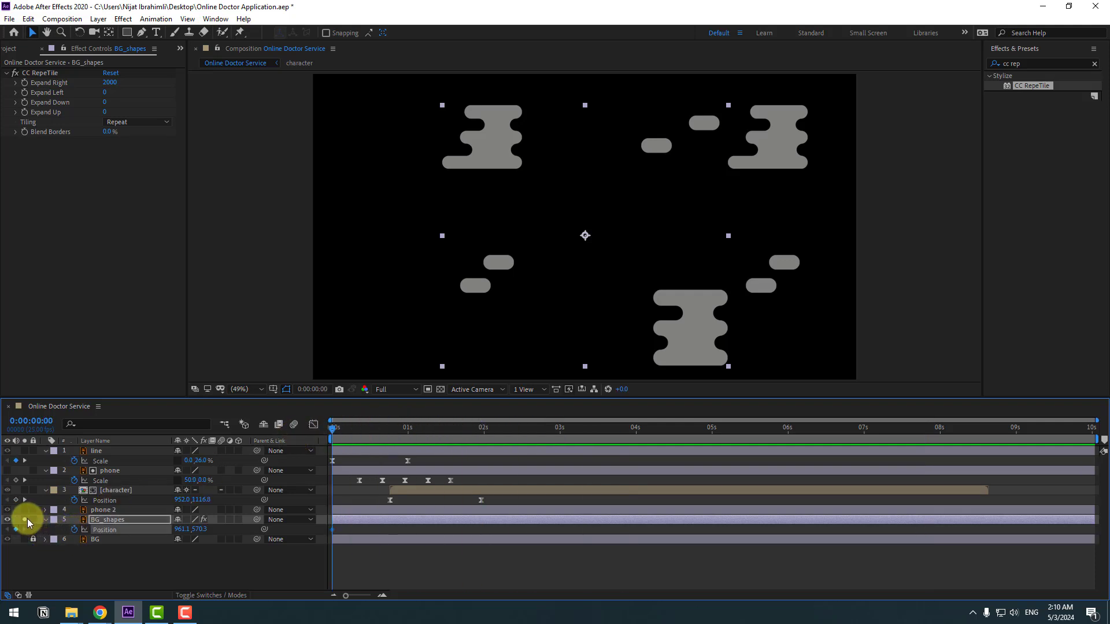
{"action": "left_click", "coordinate": [24, 520]}
{"action": "left_click_drag", "start_coordinate": [404, 428], "coordinate": [986, 459]}
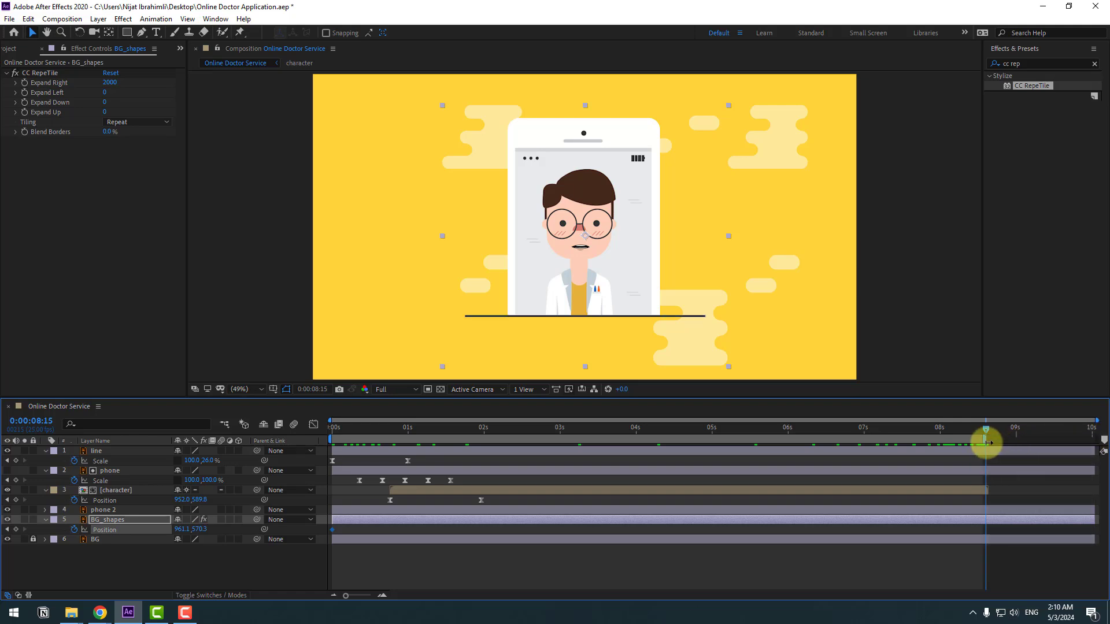
{"action": "right_click", "coordinate": [989, 443]}
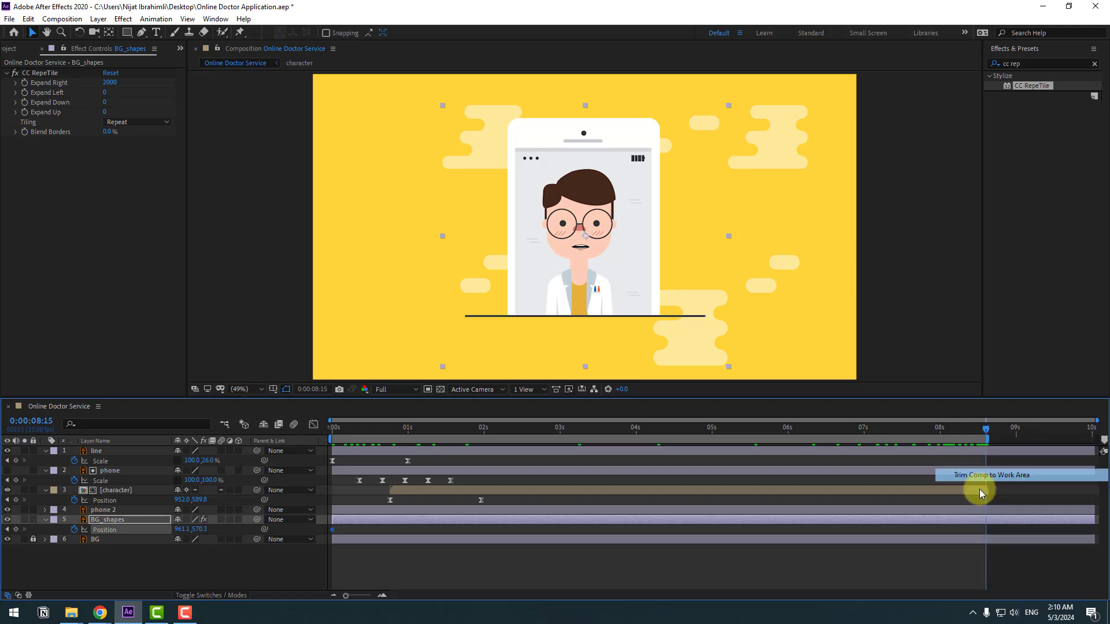
{"action": "left_click", "coordinate": [979, 480]}
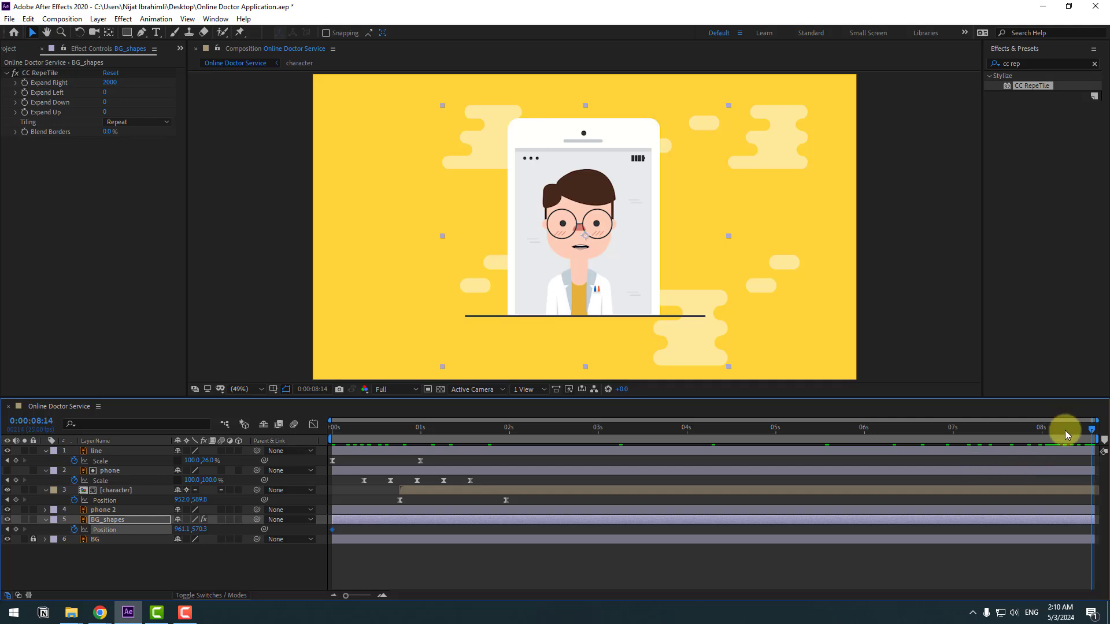